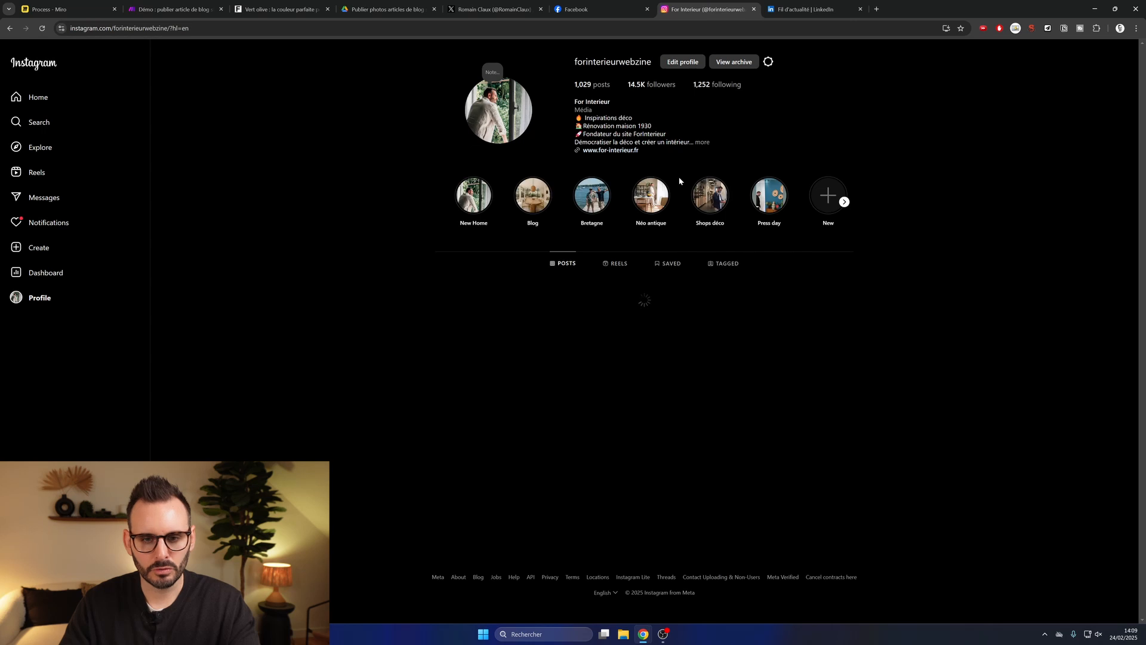
Check the published olive-green living room post on Instagram and read its full text on the Facebook page
click(485, 440)
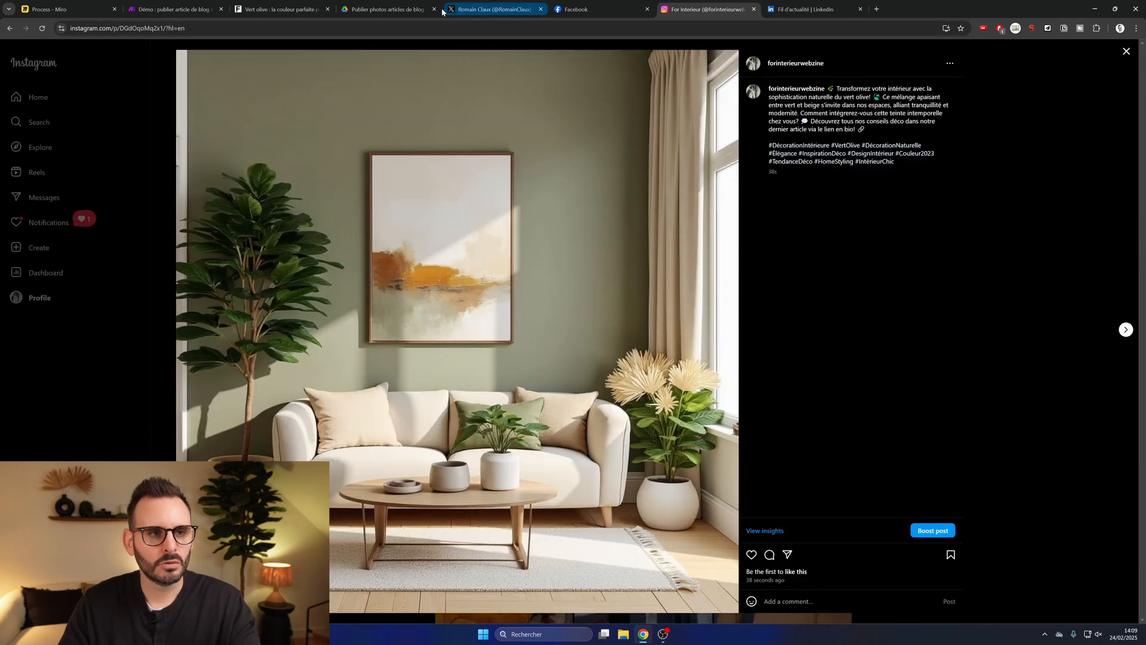
click(172, 9)
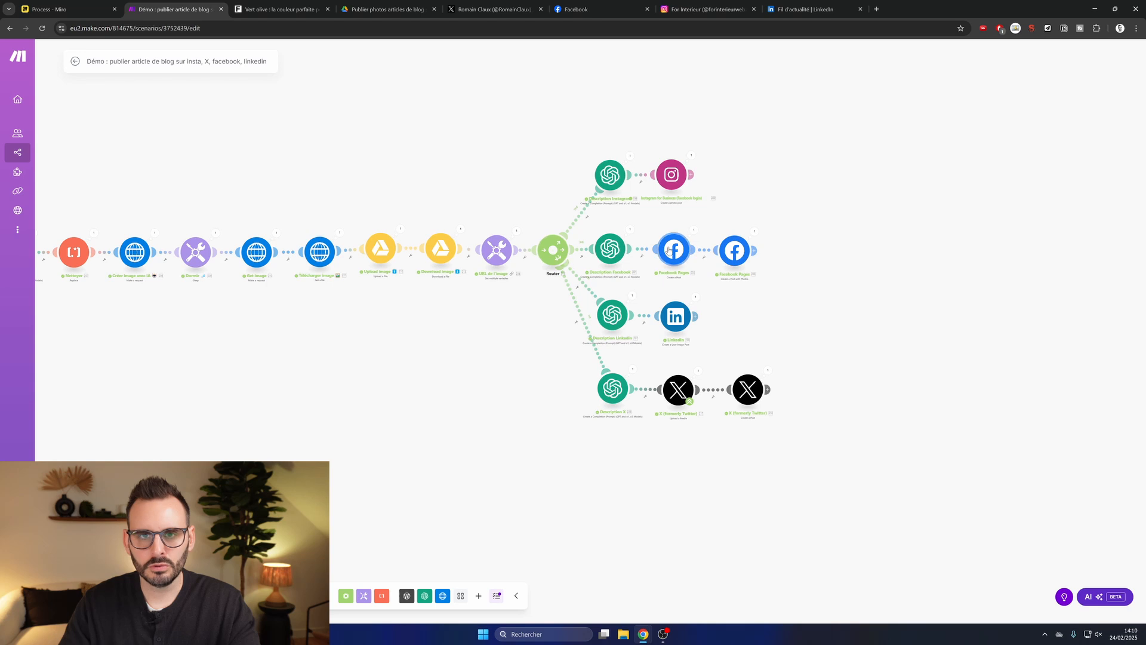
click(596, 9)
scroll(757, 283, down, 2)
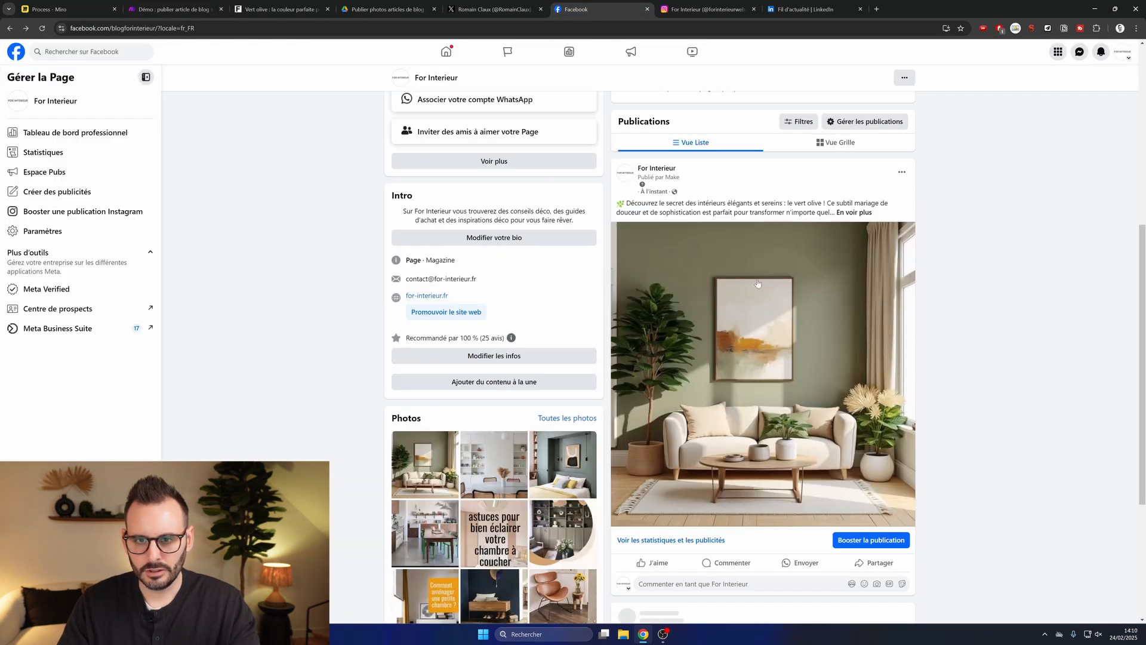
click(865, 213)
scroll(768, 354, down, 1)
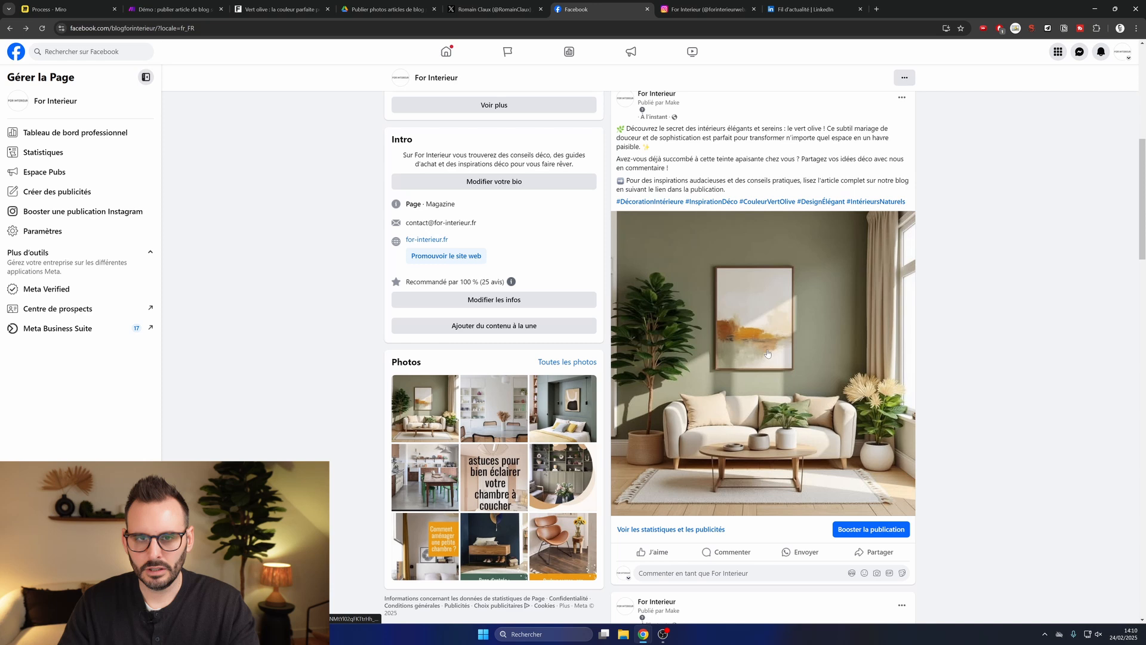
Check the published post on LinkedIn, and reload the X profile to look at its post there
click(173, 9)
click(812, 9)
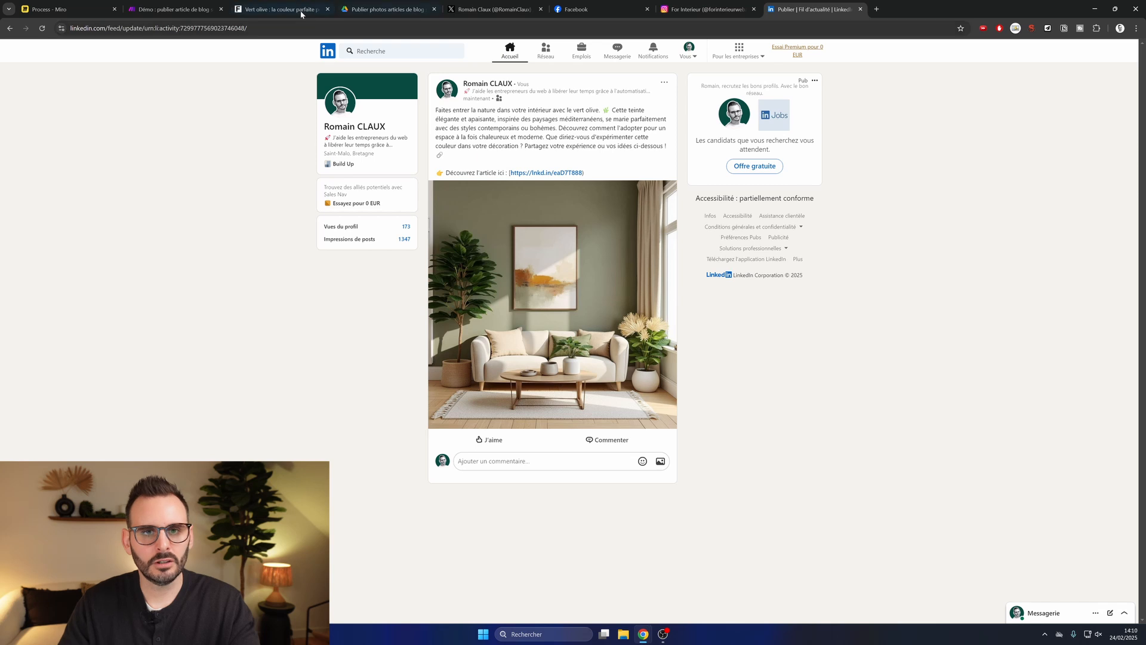
click(493, 12)
key(F5)
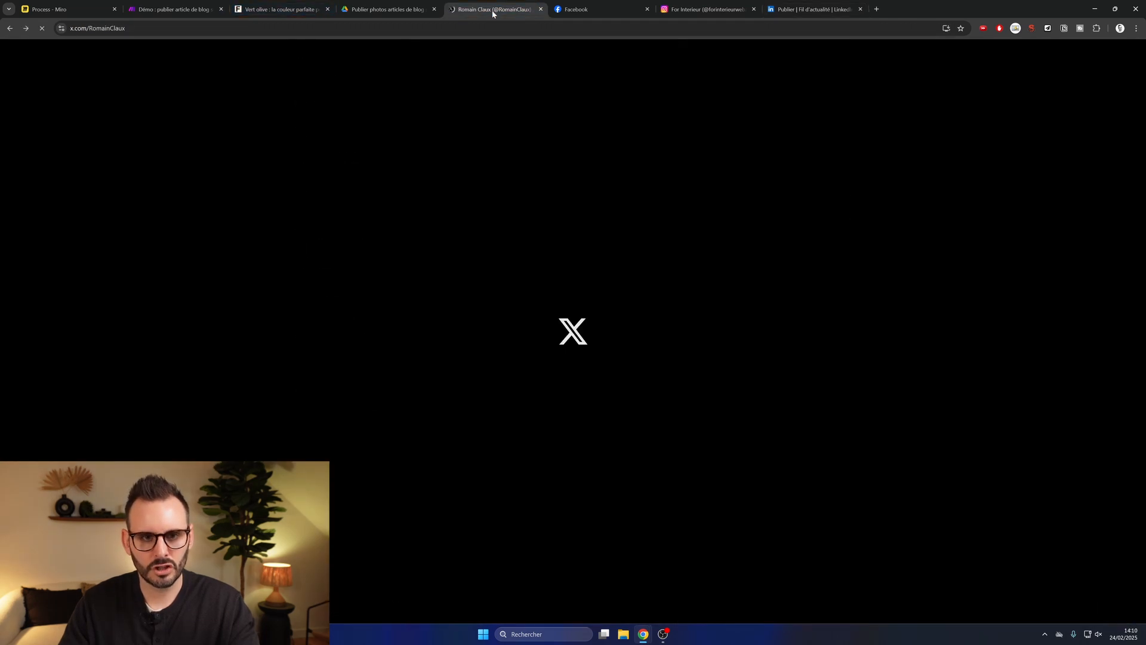
scroll(549, 332, down, 3)
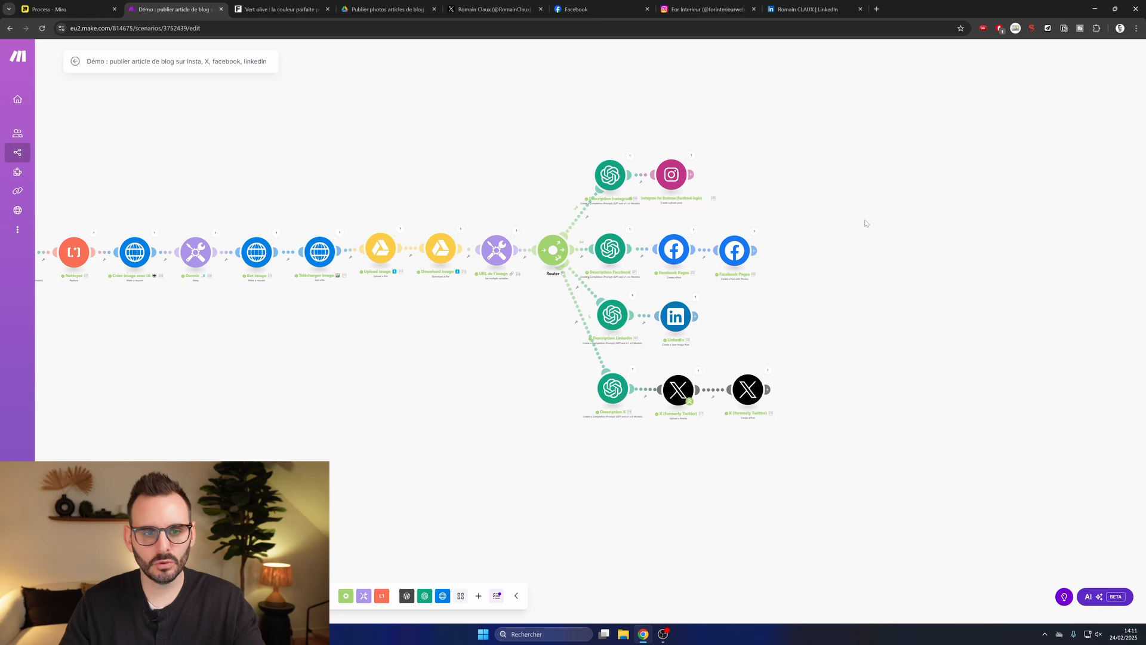
Review the WordPress Search Posts module settings in the Facebook flow, down to the slug filter
drag(378, 356, 572, 362)
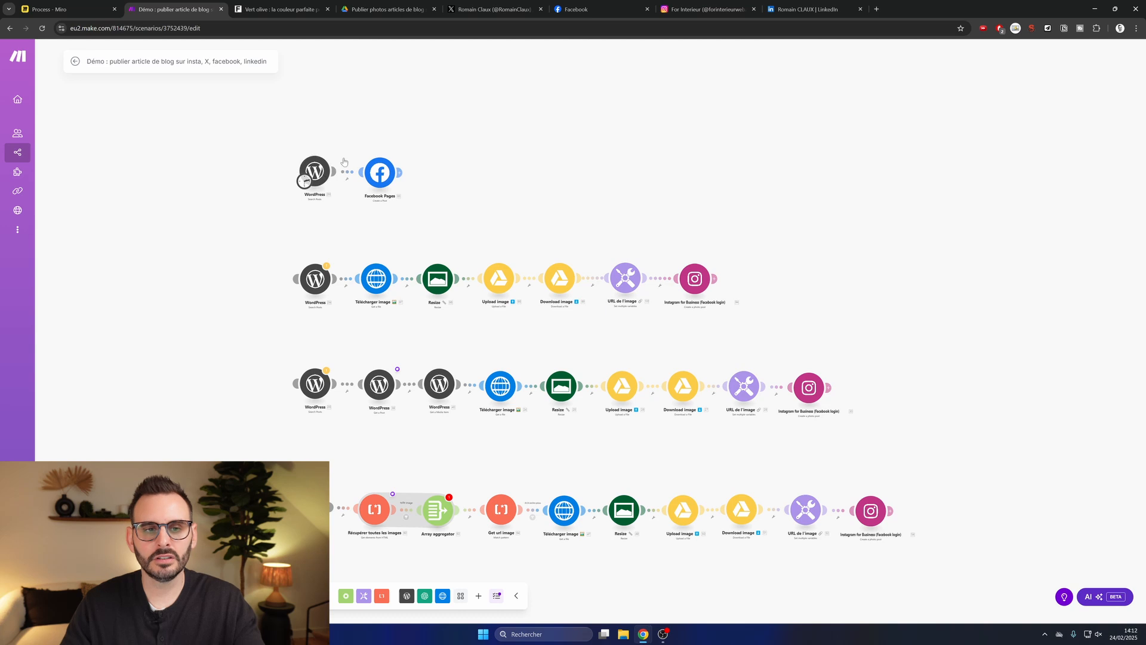
click(316, 172)
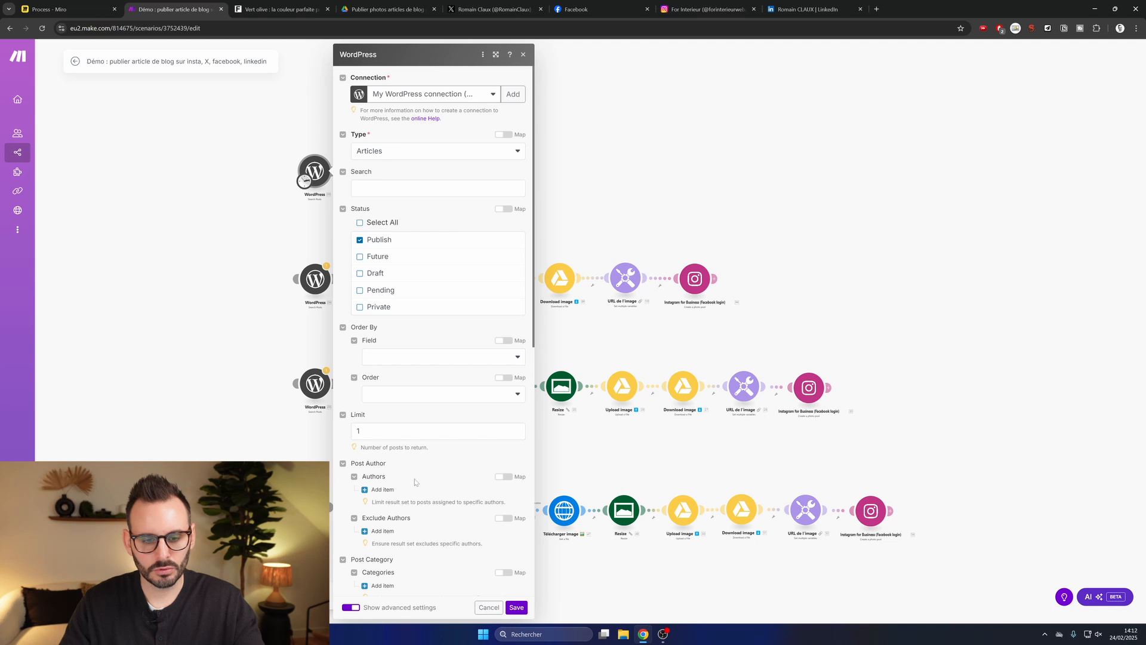
scroll(415, 482, down, 8)
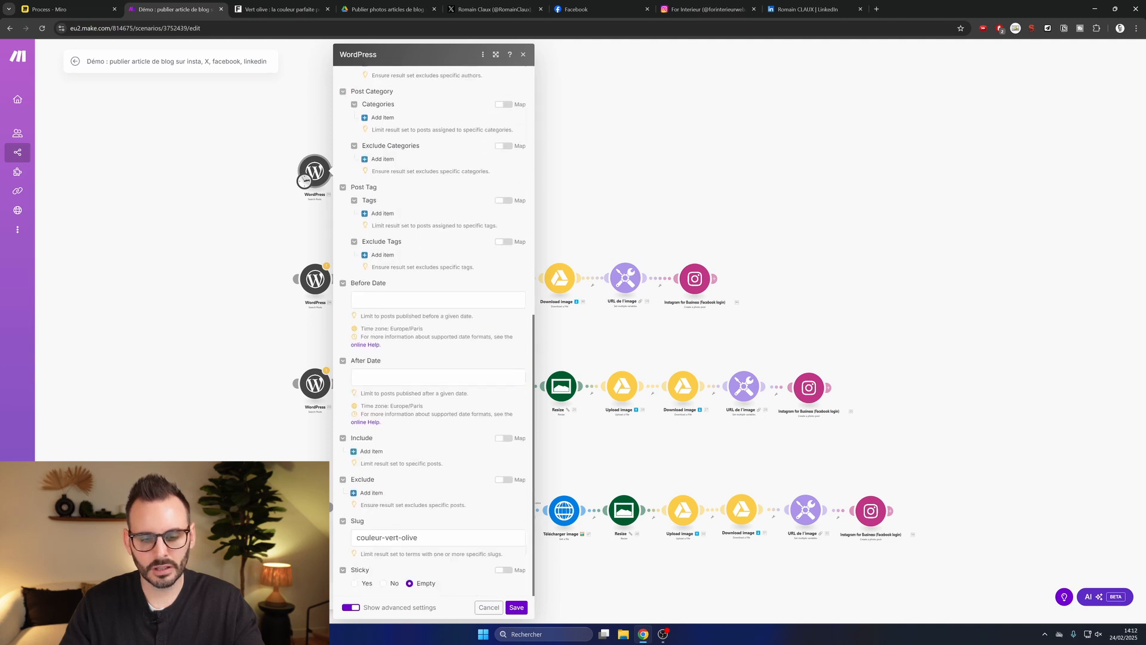
triple_click(398, 538)
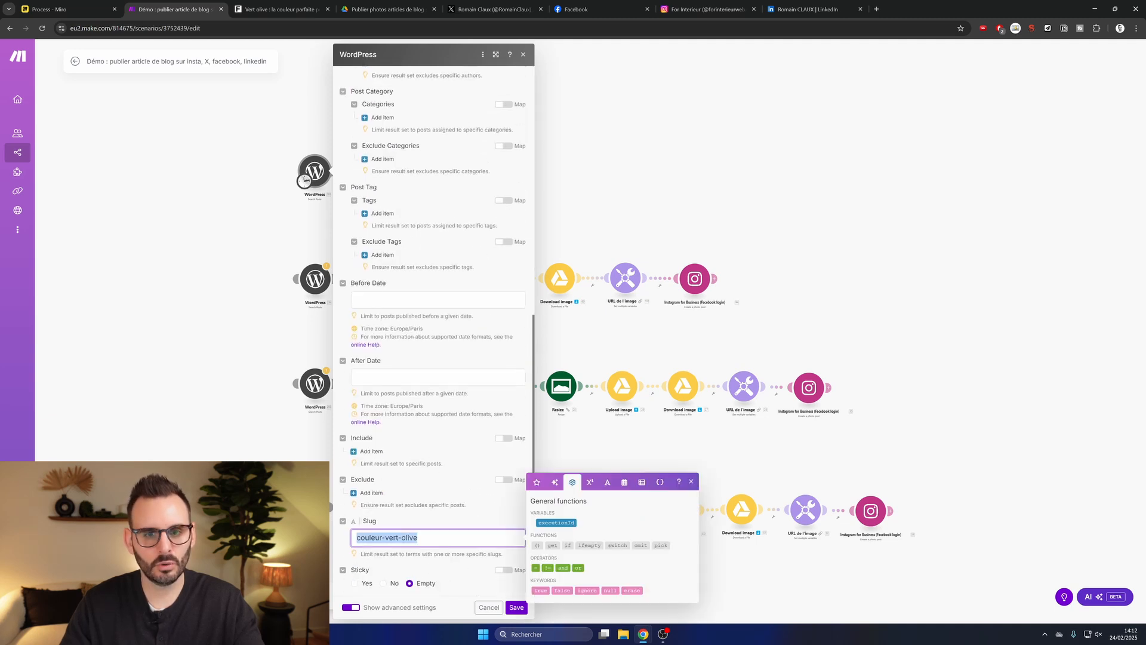
Look through the olive-green article on the For Interieur blog and return to the Make scenario
click(279, 9)
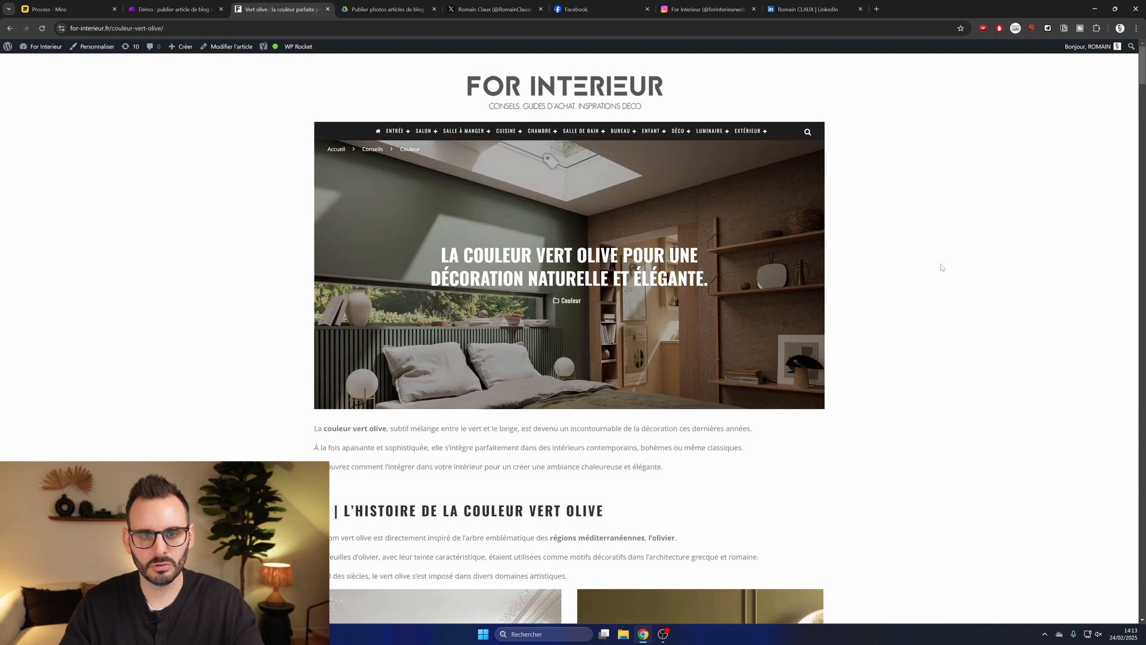
scroll(942, 267, down, 20)
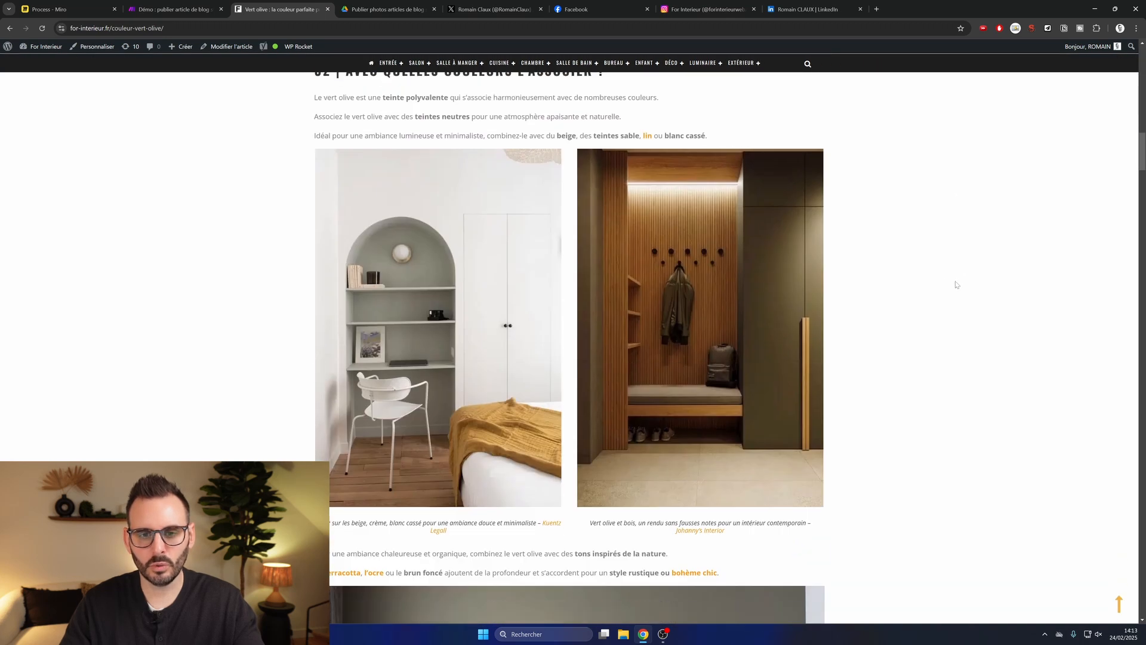
scroll(955, 285, down, 10)
click(173, 9)
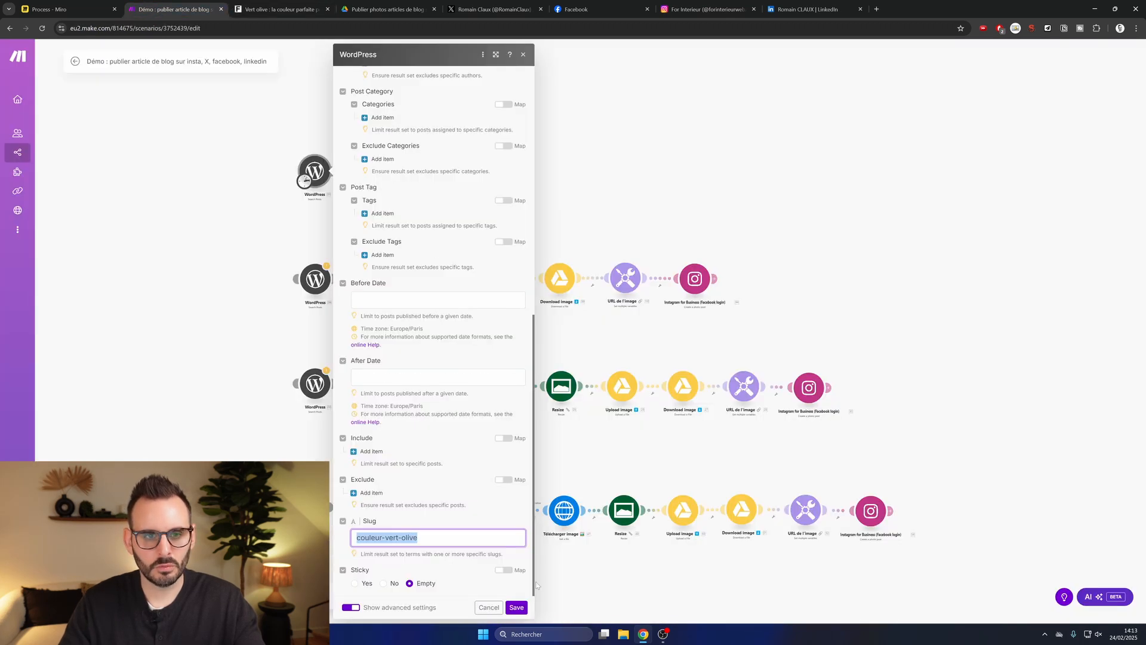
Save the WordPress module settings and run only that module
click(516, 607)
right_click(316, 173)
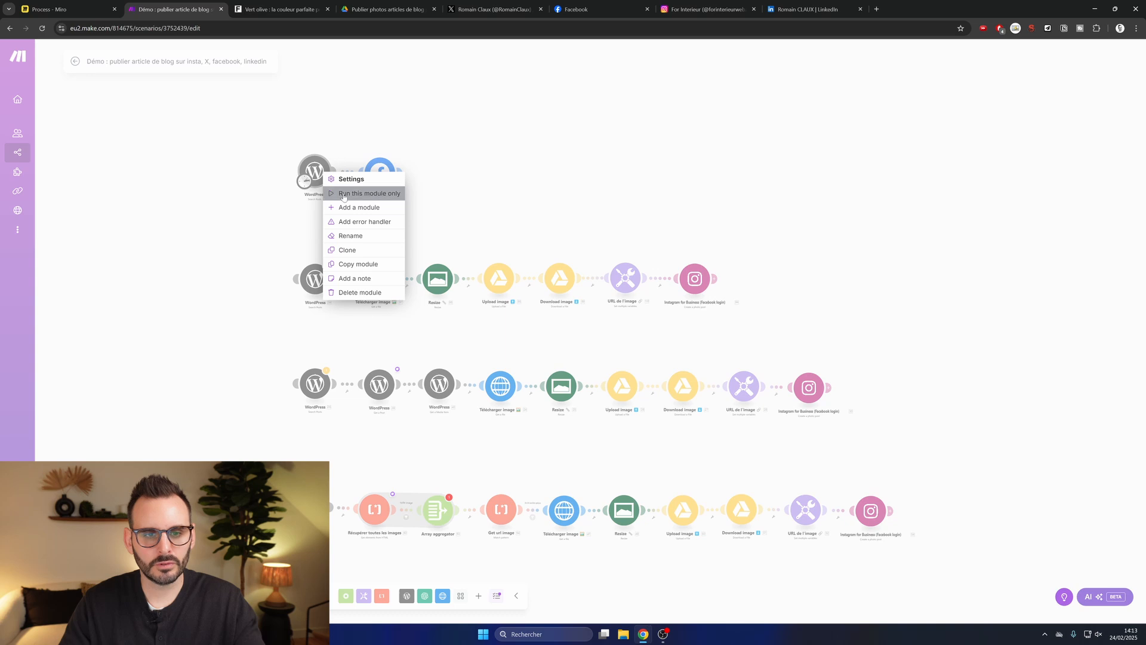
click(344, 194)
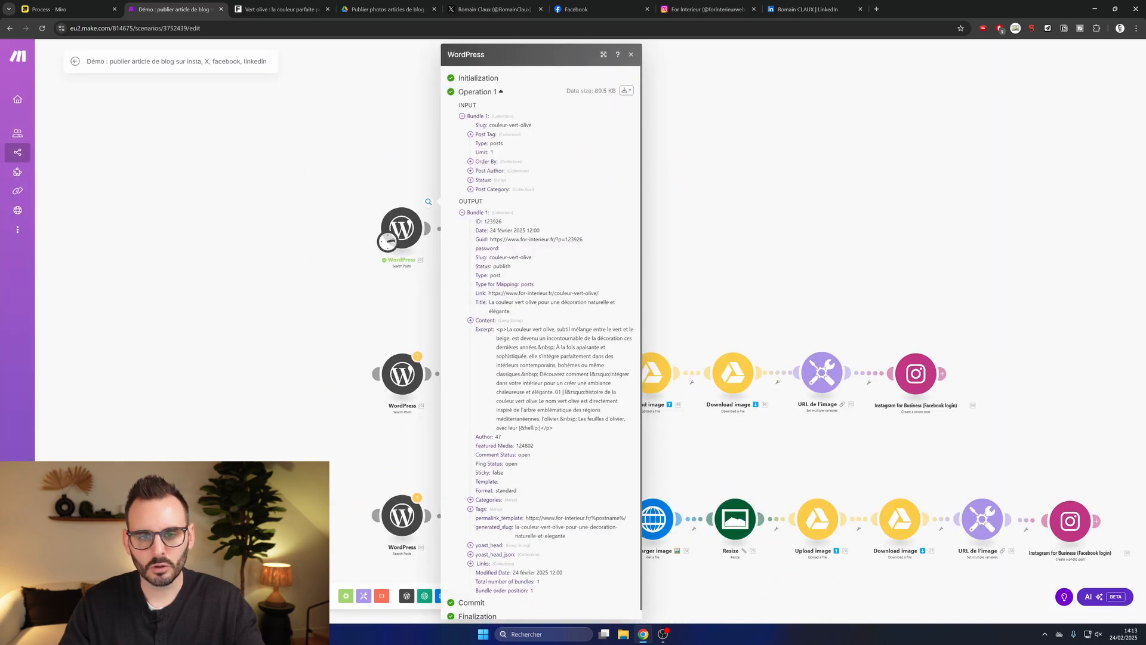
Examine the WordPress module's output bundle, expanding the Content field in a widened window to read the article's HTML
drag(484, 222, 565, 431)
click(569, 436)
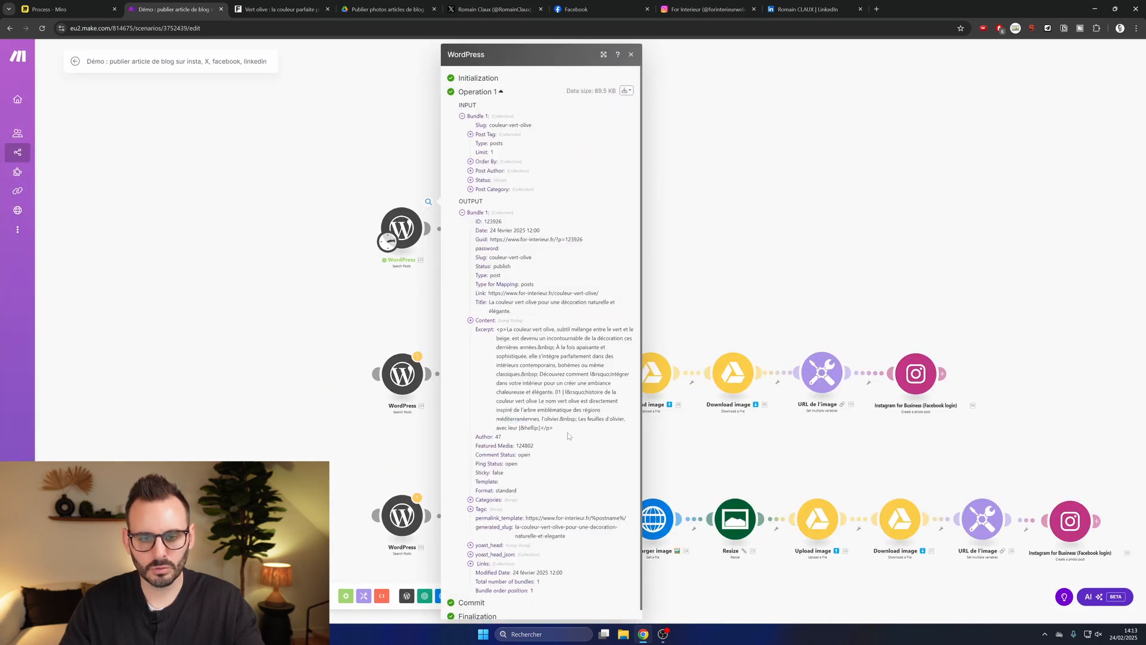
click(470, 320)
drag(641, 307, 1000, 310)
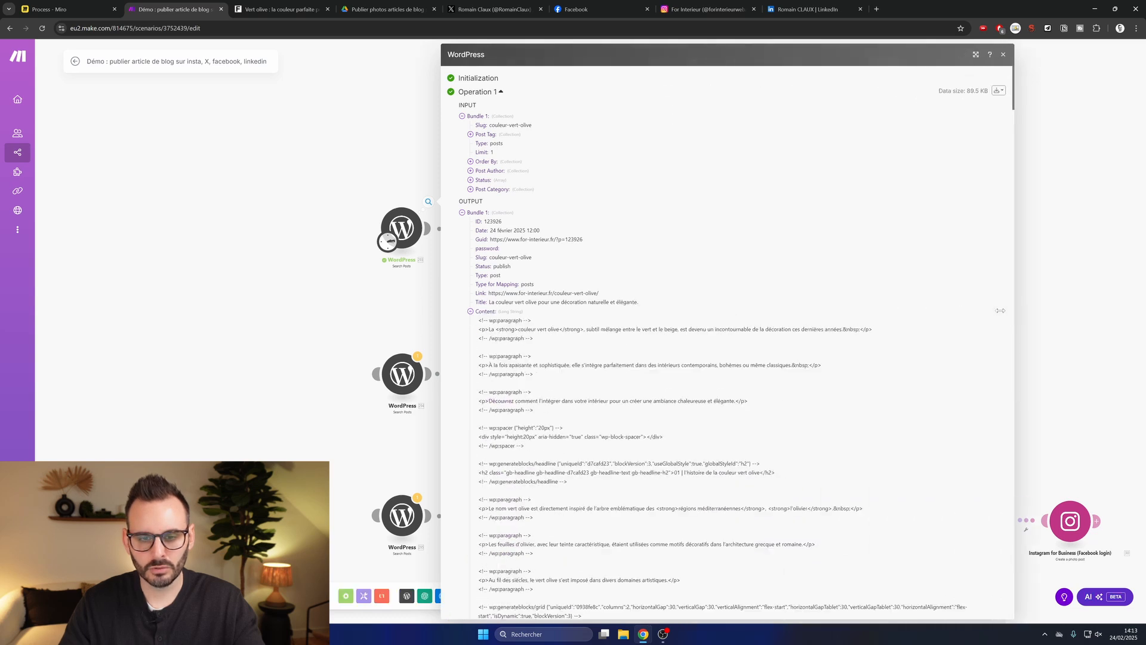
scroll(743, 339, down, 6)
scroll(728, 339, down, 5)
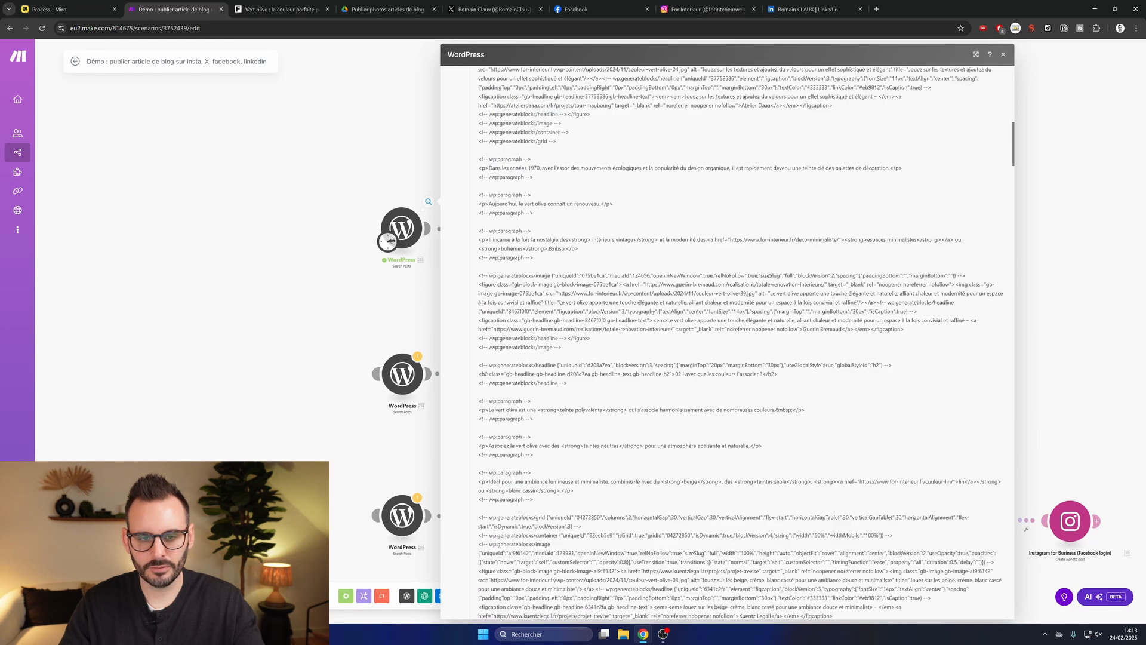
click(424, 233)
Review the Message and Link mappings in the Facebook Pages module and close it without saving
click(498, 230)
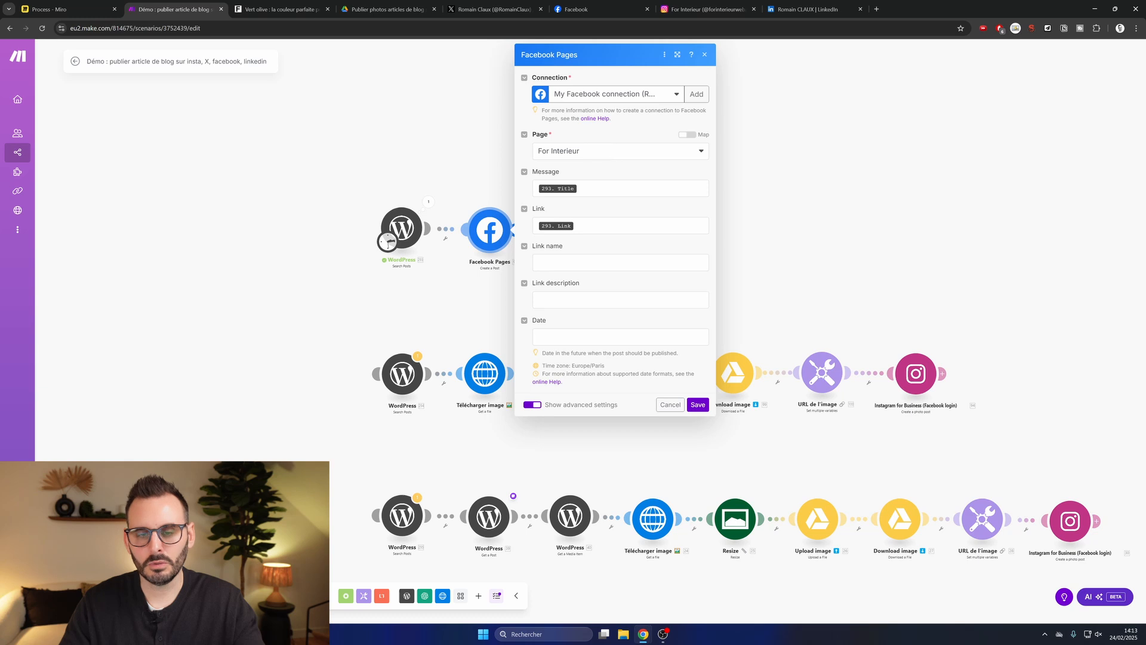
click(610, 188)
click(621, 225)
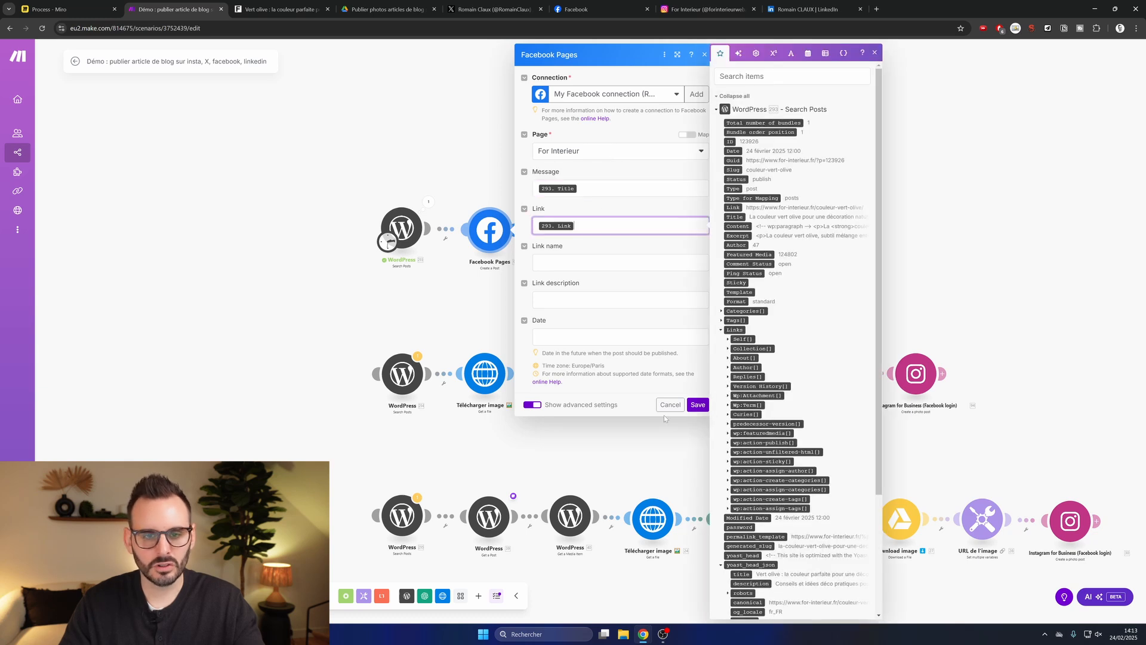
click(639, 392)
click(669, 404)
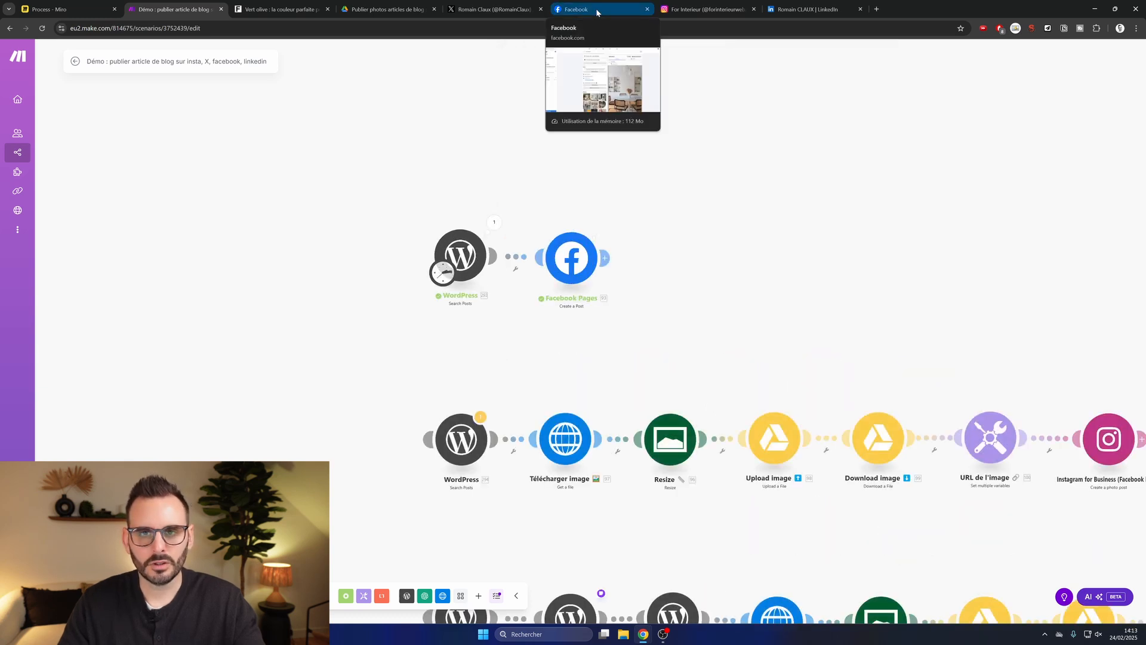
Reload the For Interieur Facebook page and examine the new post's message and link preview
click(596, 9)
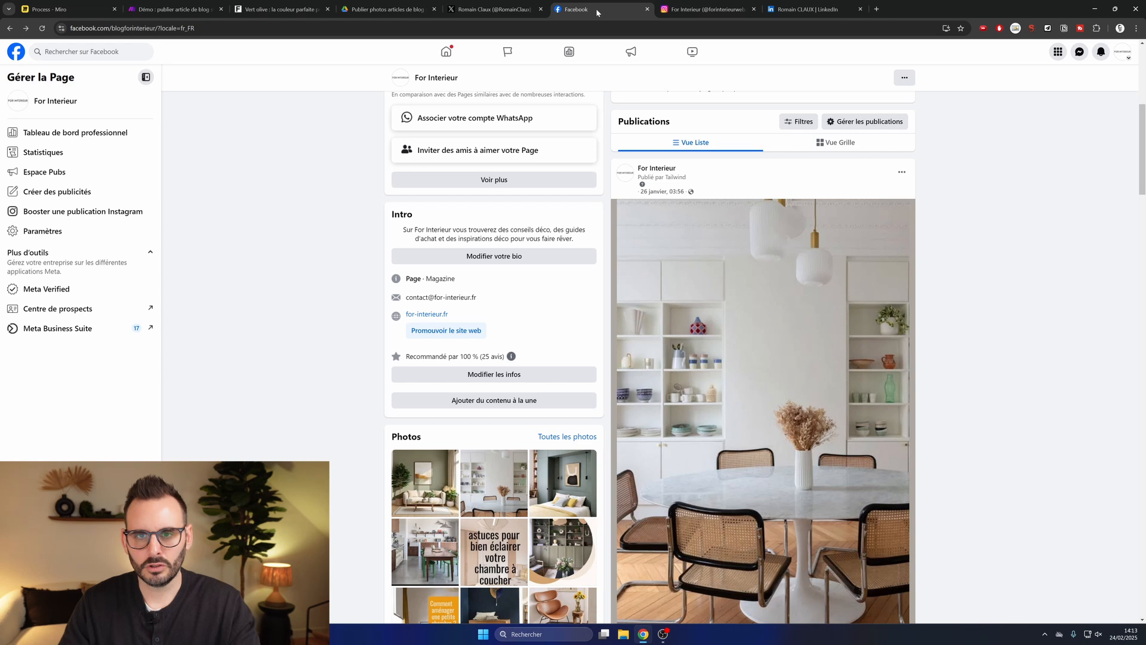
key(F5)
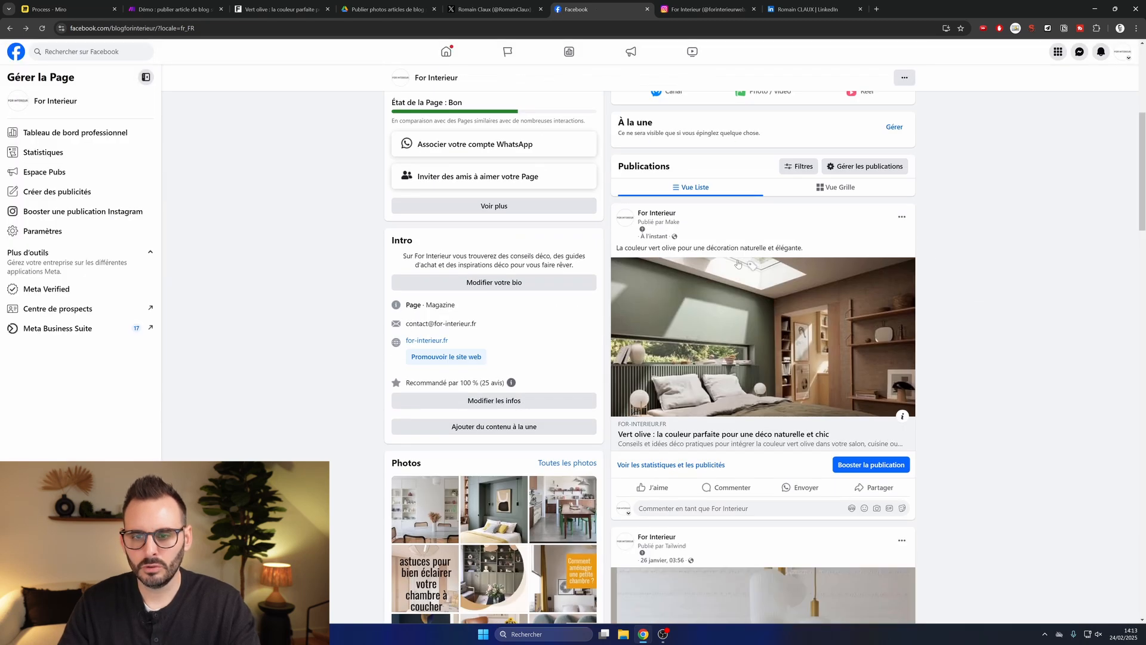
drag(644, 248, 784, 247)
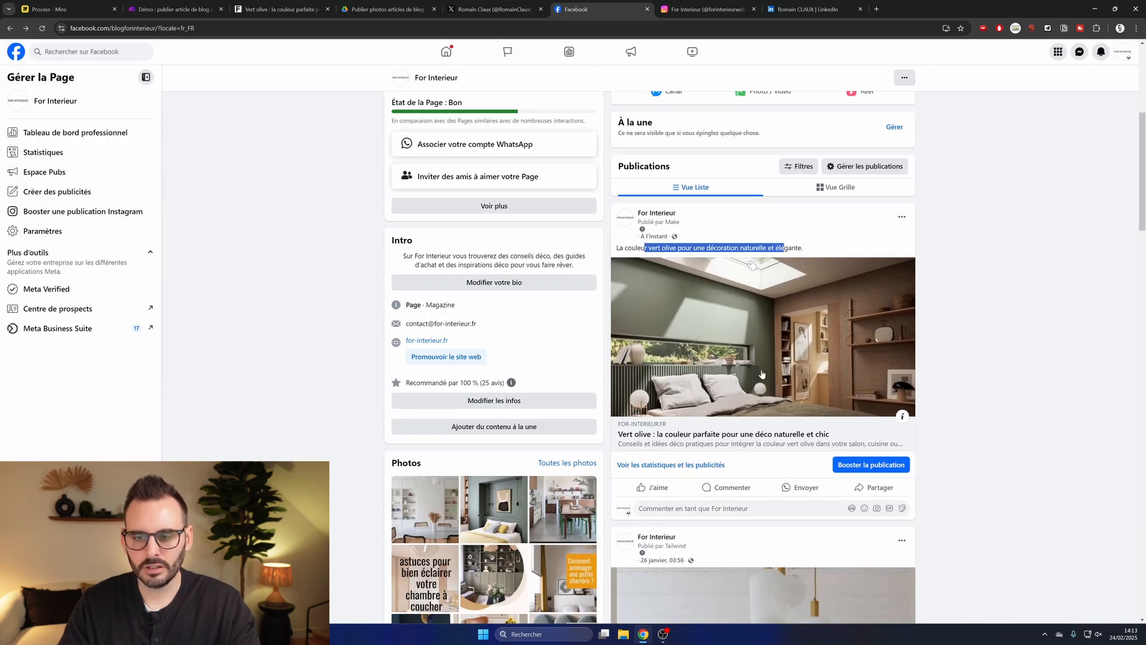
click(734, 349)
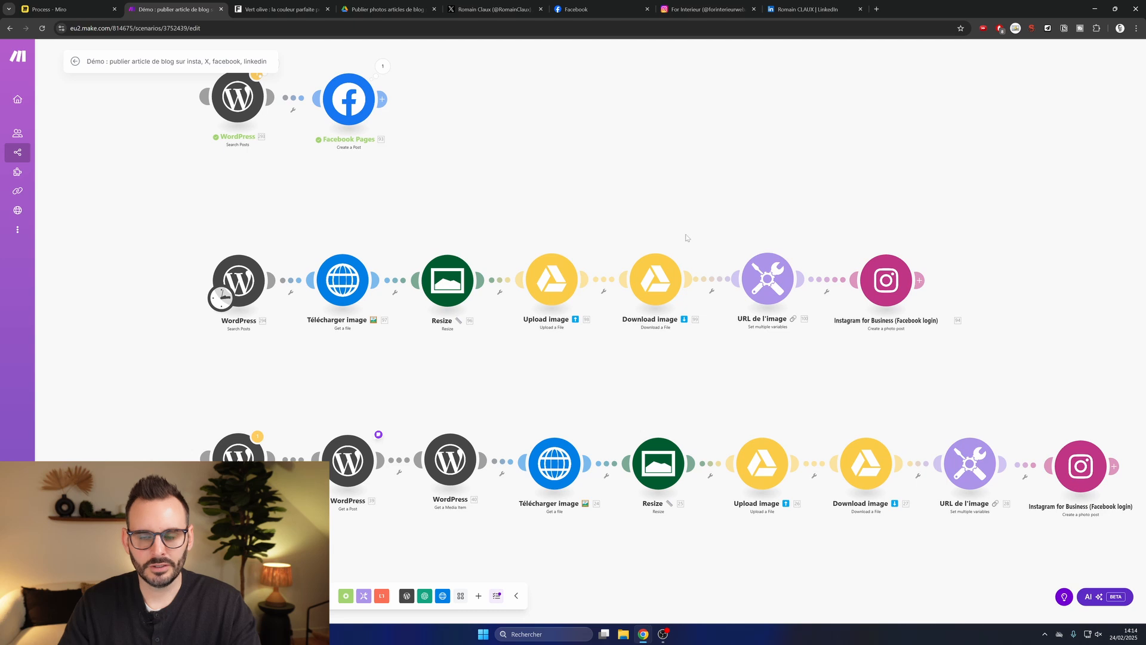
Review the Instagram module's photo URL, photo requirements and caption, and close its settings unchanged
click(893, 285)
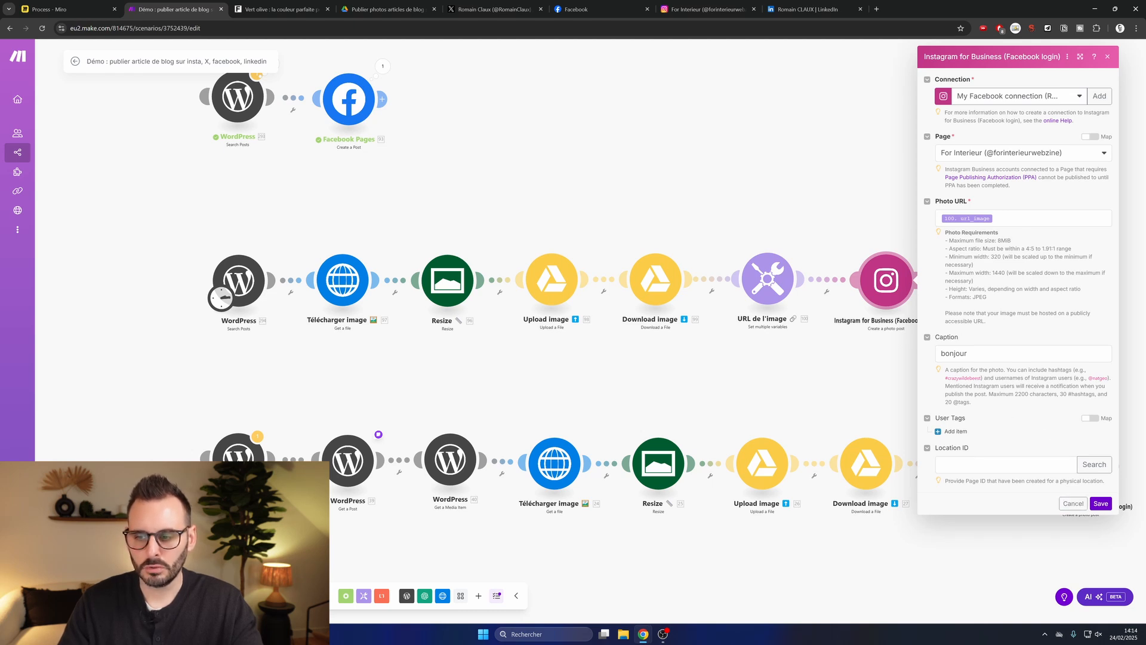
click(1073, 503)
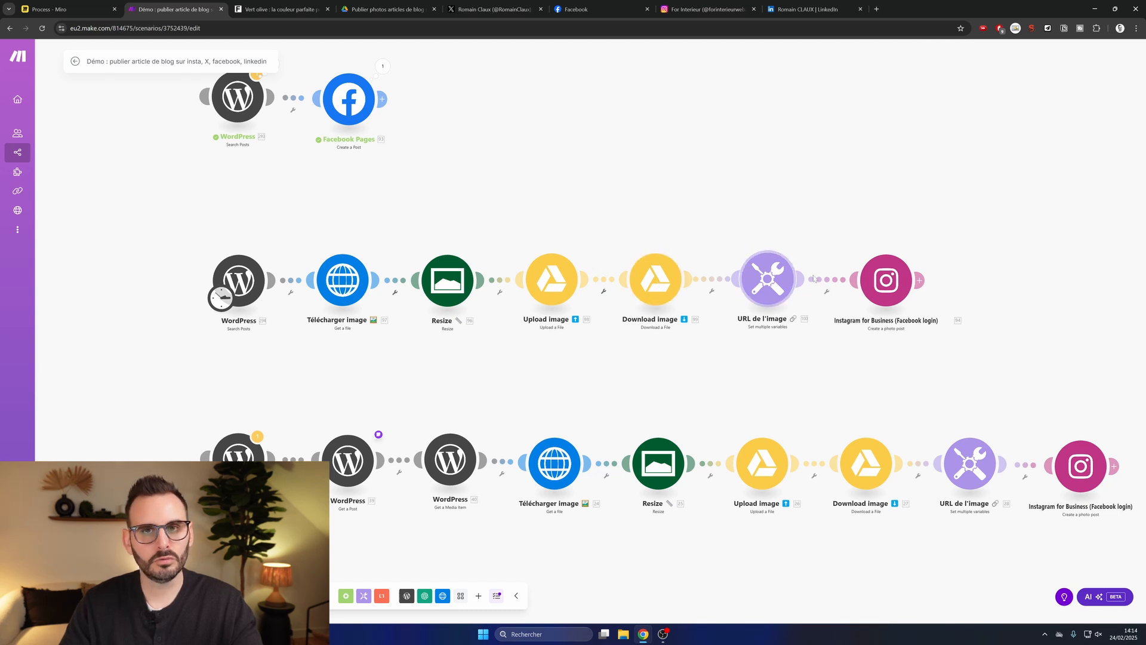
click(899, 286)
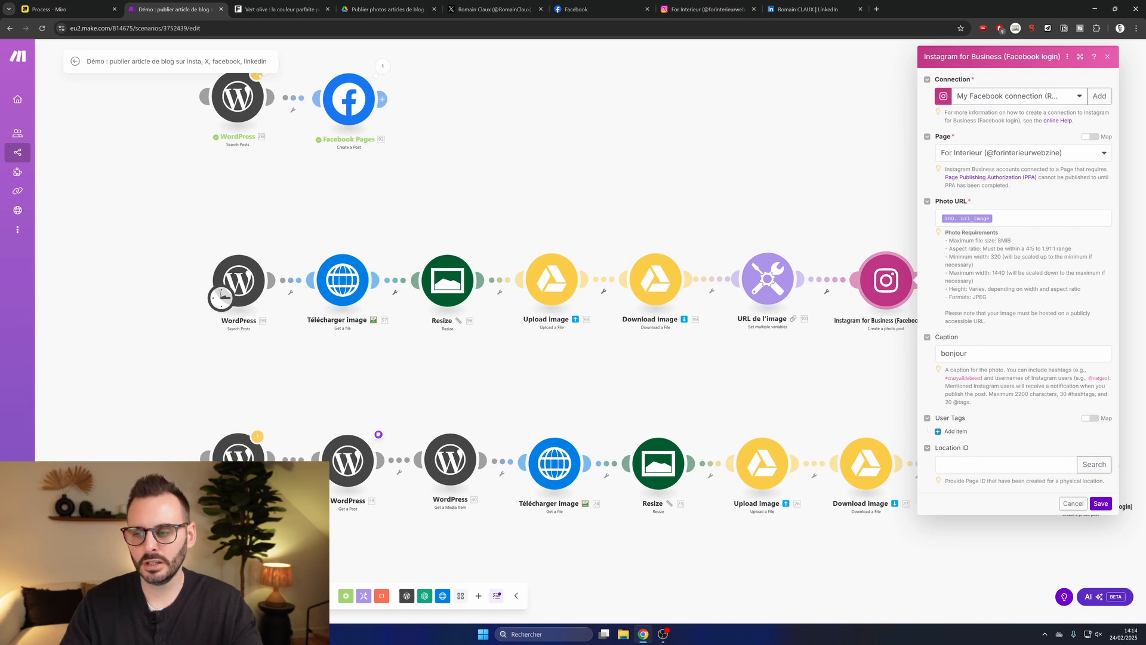
click(842, 381)
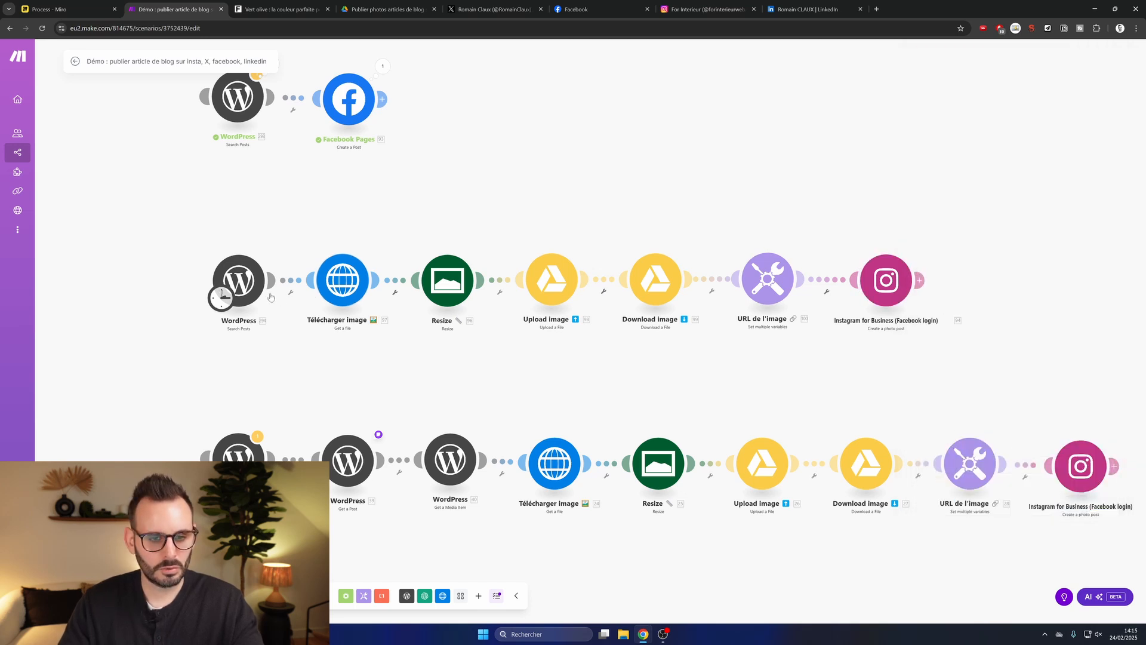
Review the URL mapping of the Télécharger image module and the HTTP actions, including Get a file
click(348, 285)
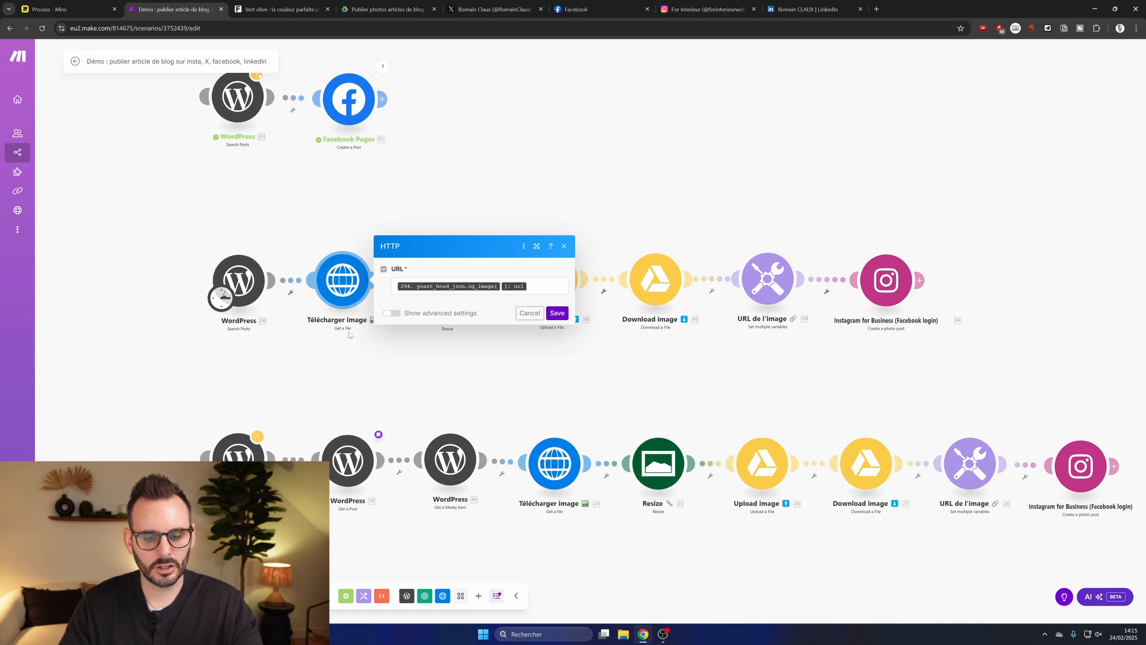
click(442, 595)
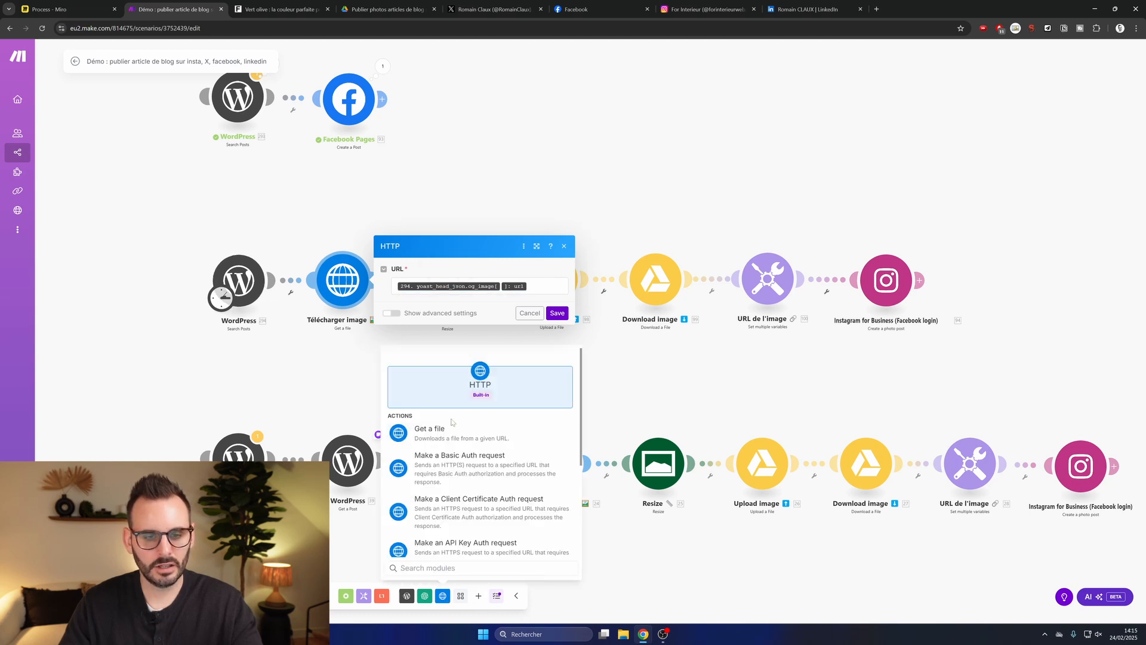
click(330, 382)
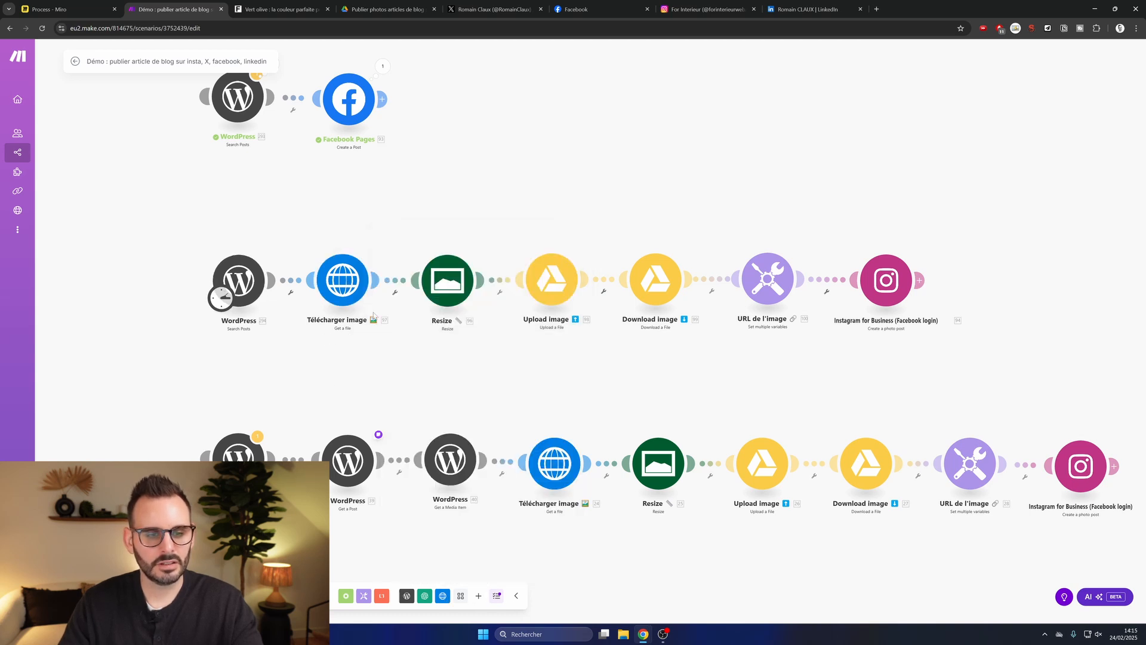
Run only the WordPress Search Posts module of the Instagram flow and open its output
right_click(259, 283)
scroll(264, 294, down, 5)
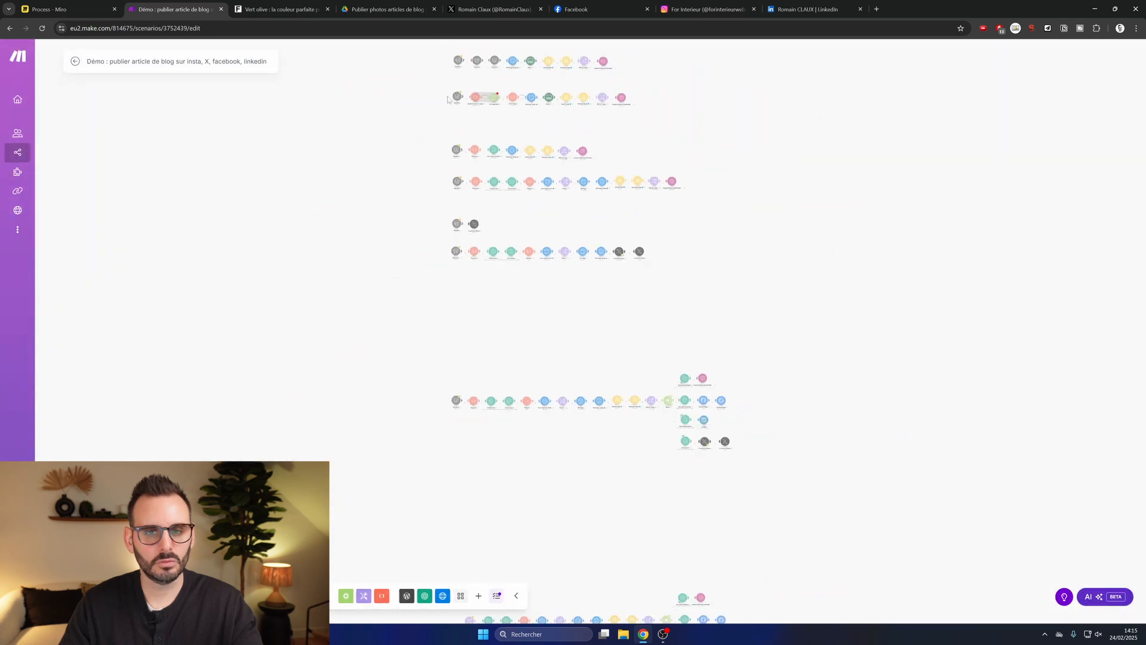
scroll(434, 99, up, 5)
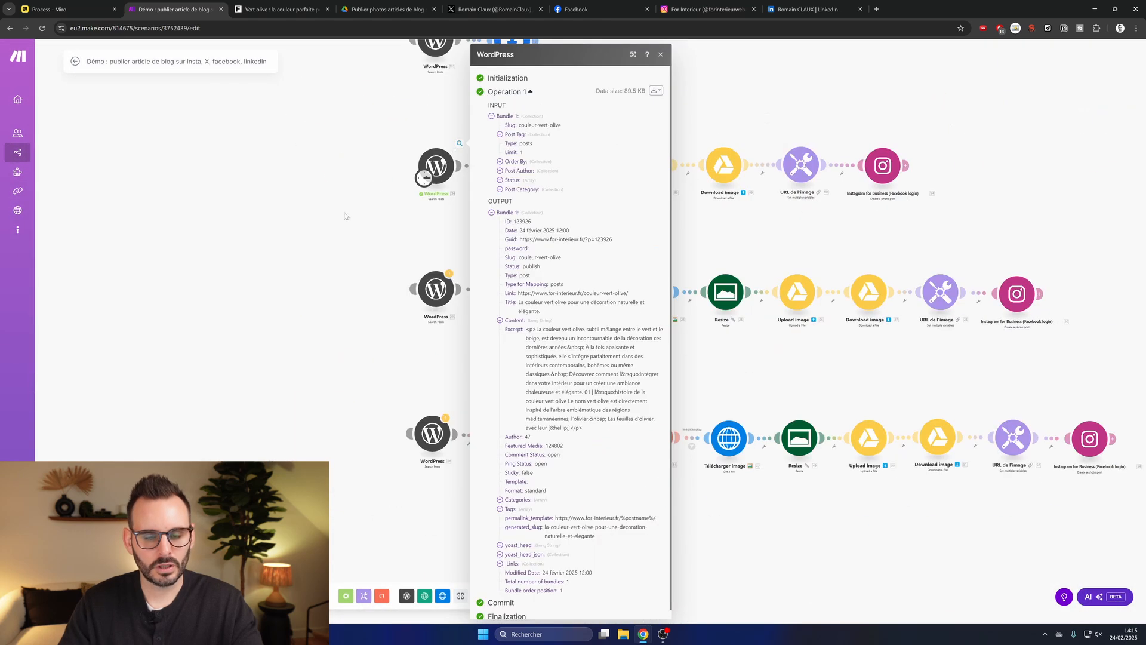
Widen the WordPress output window and expand yoast_head_json, og_image and its first item to inspect the image data
drag(346, 214, 270, 313)
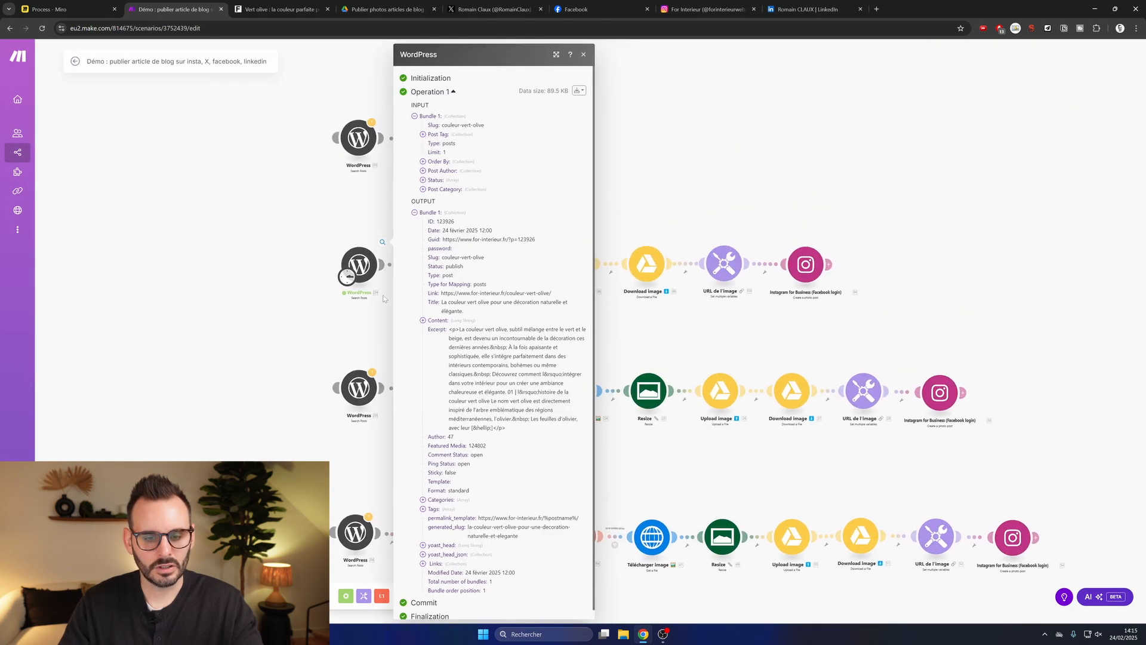
drag(594, 373, 910, 375)
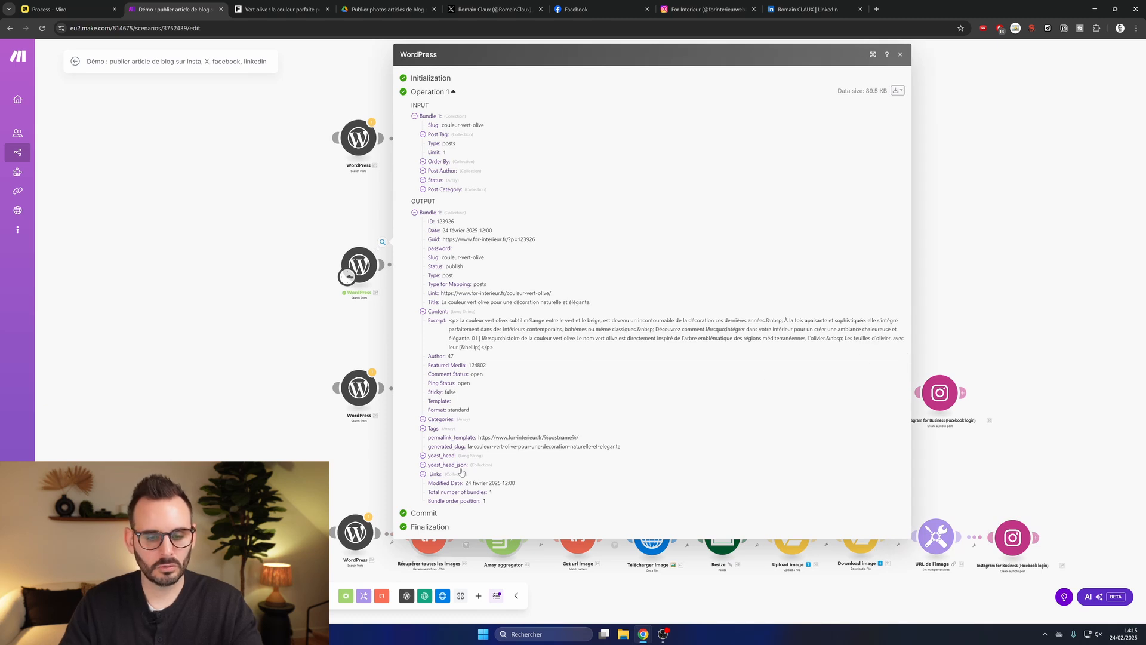
click(422, 465)
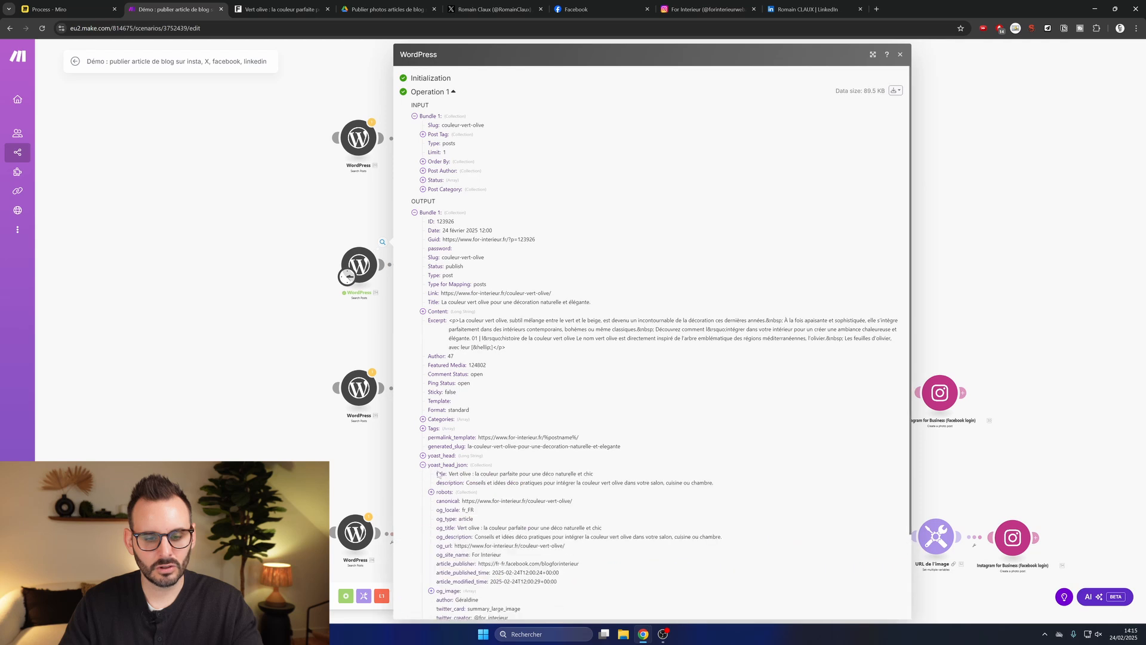
scroll(464, 471, down, 3)
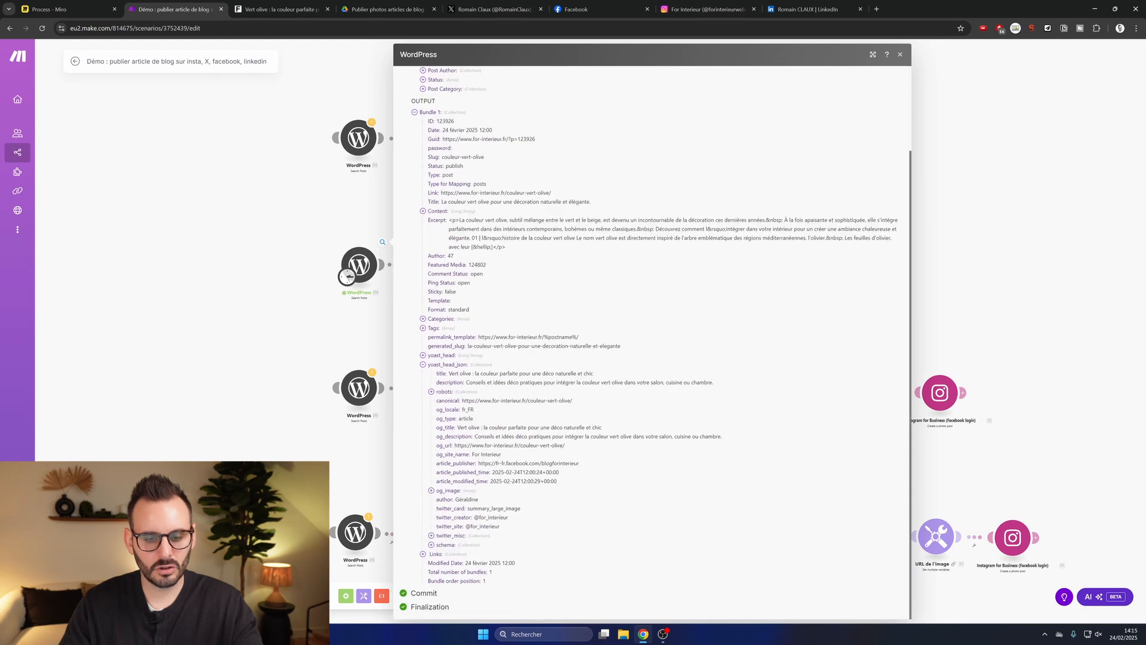
click(430, 490)
scroll(652, 342, down, 1)
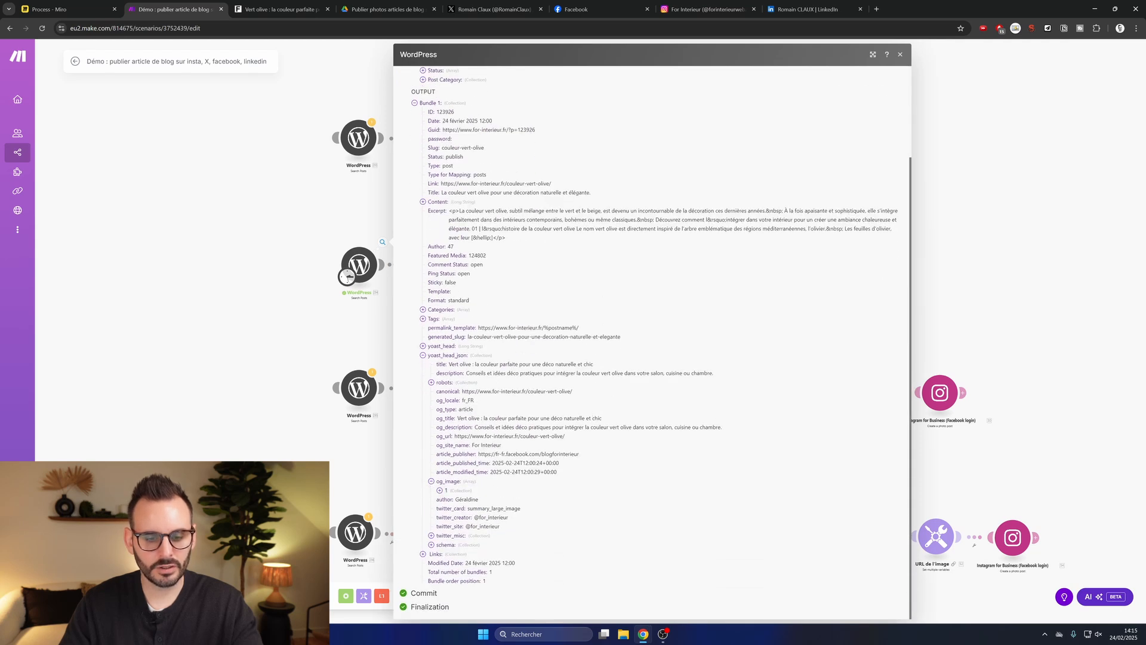
click(440, 490)
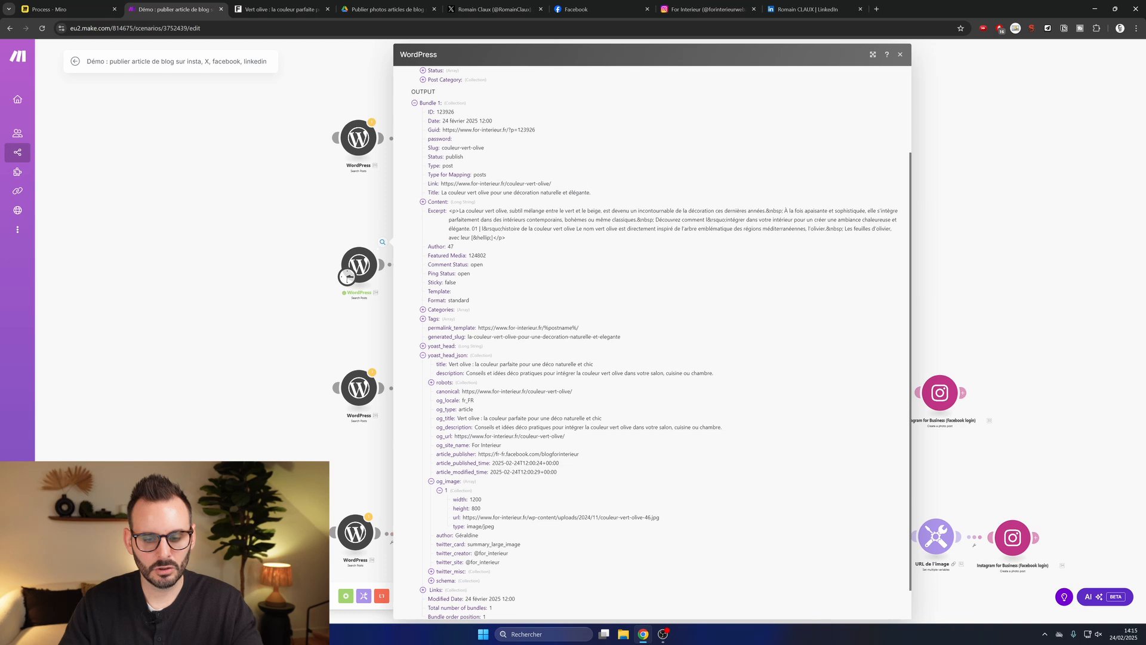
Copy the og_image URL from the WordPress output and open it in a new browser tab
drag(463, 518, 661, 519)
key(ctrl+c)
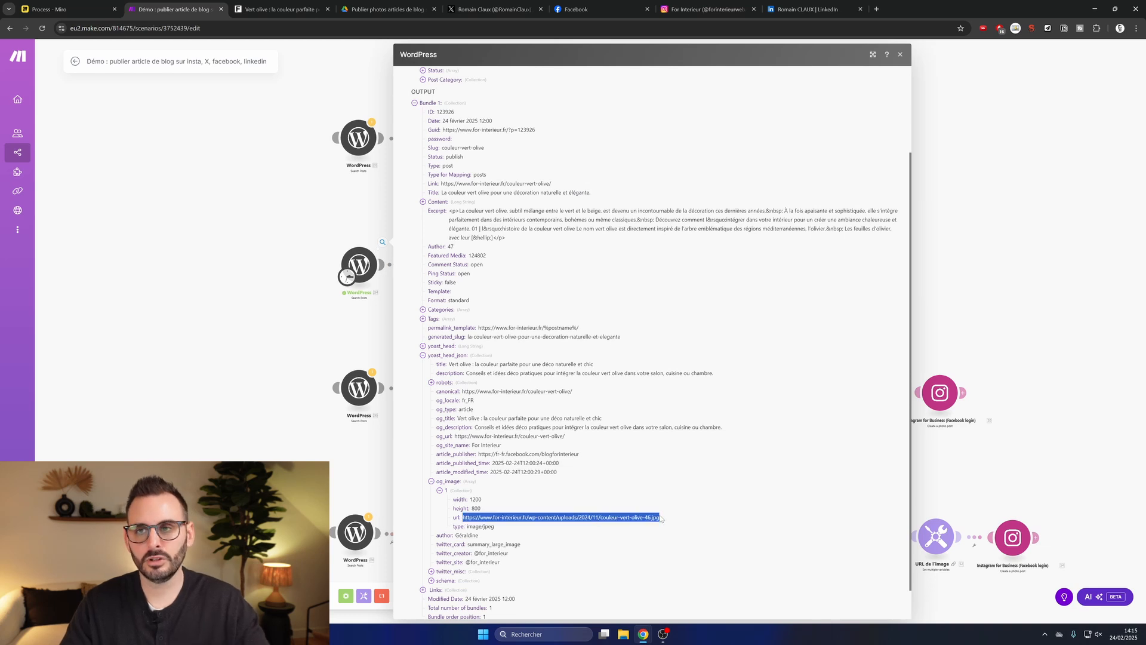
click(875, 10)
key(ctrl+v)
key(Return)
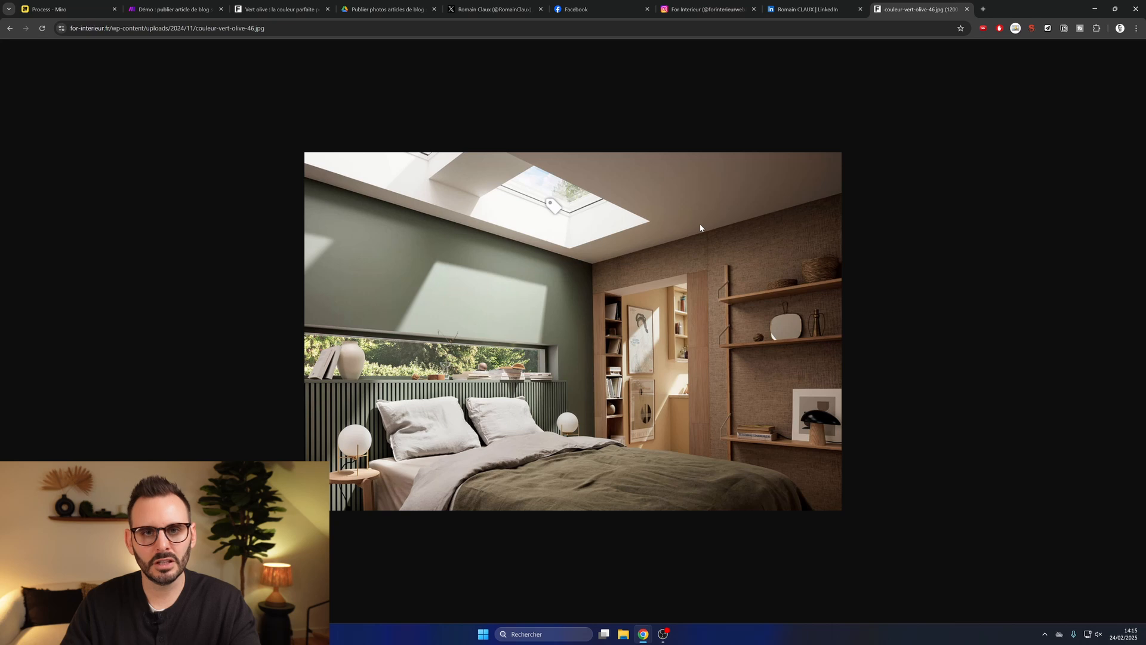
Compare the opened image with the header image and title of the vert olive article, and close the WordPress output in Make
click(275, 9)
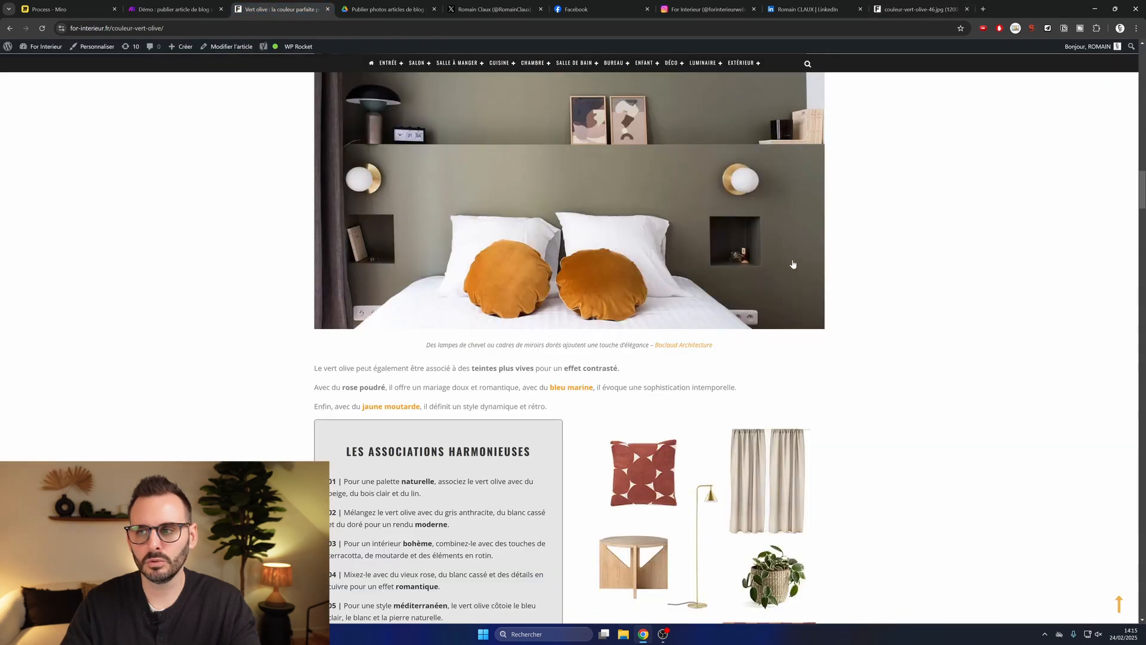
scroll(569, 299, up, 10)
scroll(530, 118, up, 8)
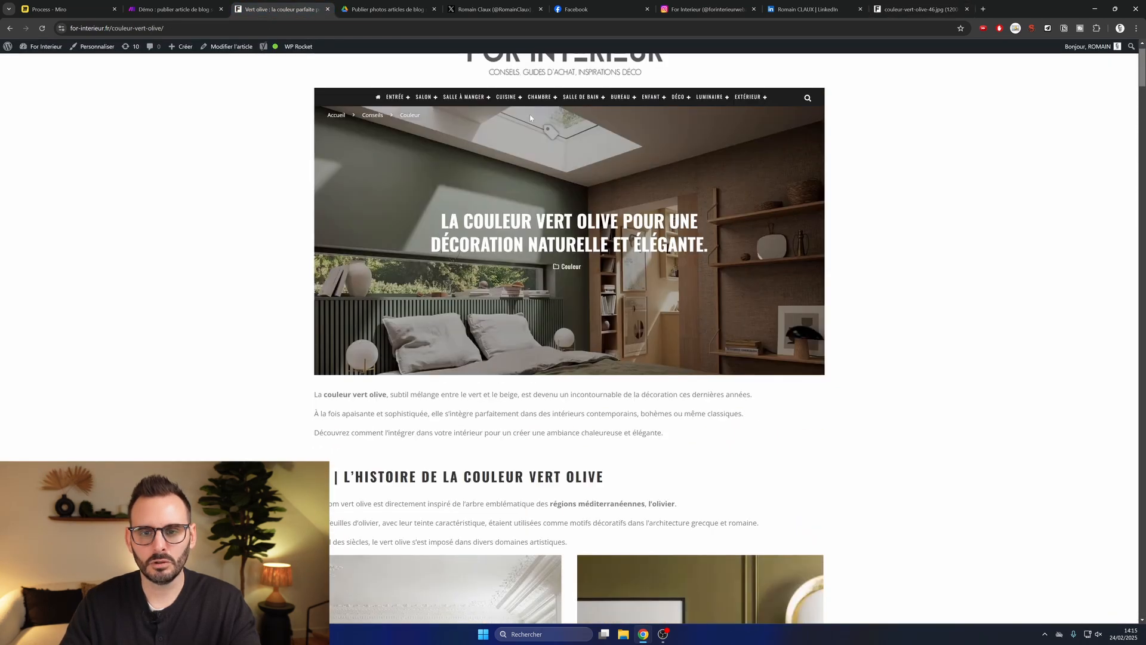
triple_click(569, 238)
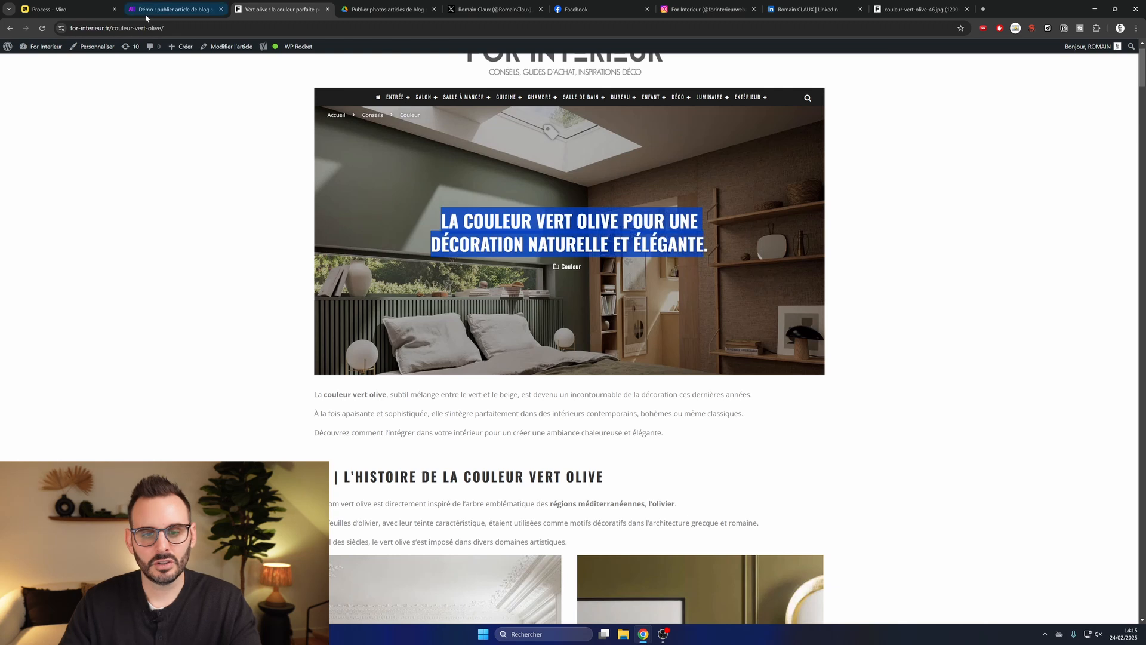
click(150, 13)
click(282, 413)
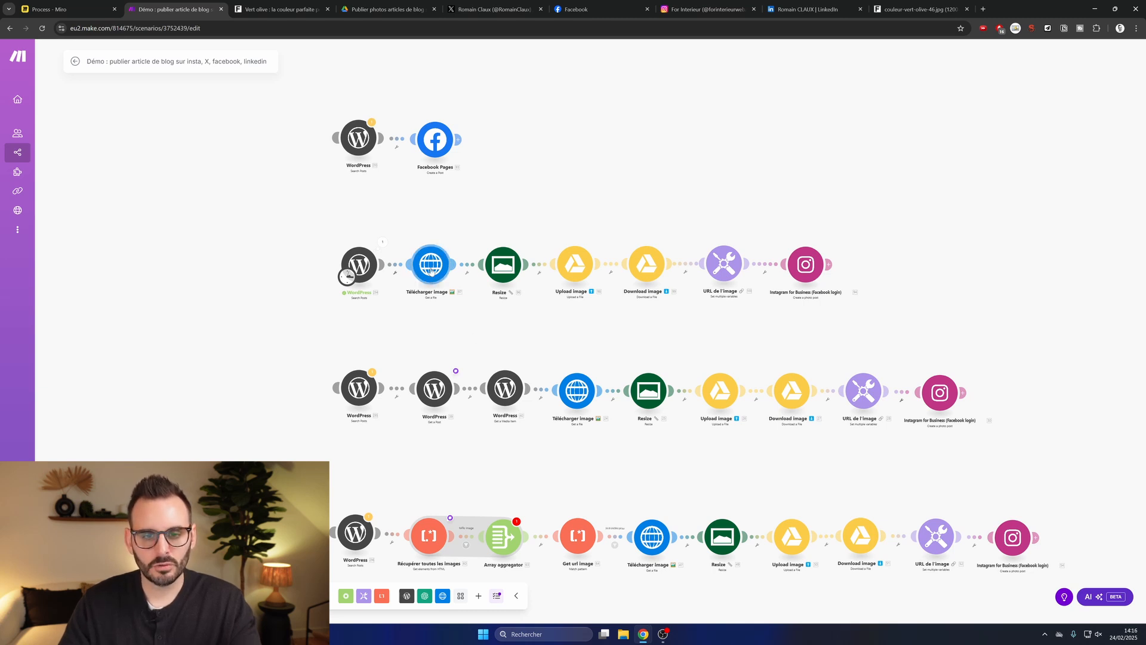
Review the Resize module's dimension settings, leave them unchanged, and open the Upload image module's Google Drive settings
click(503, 270)
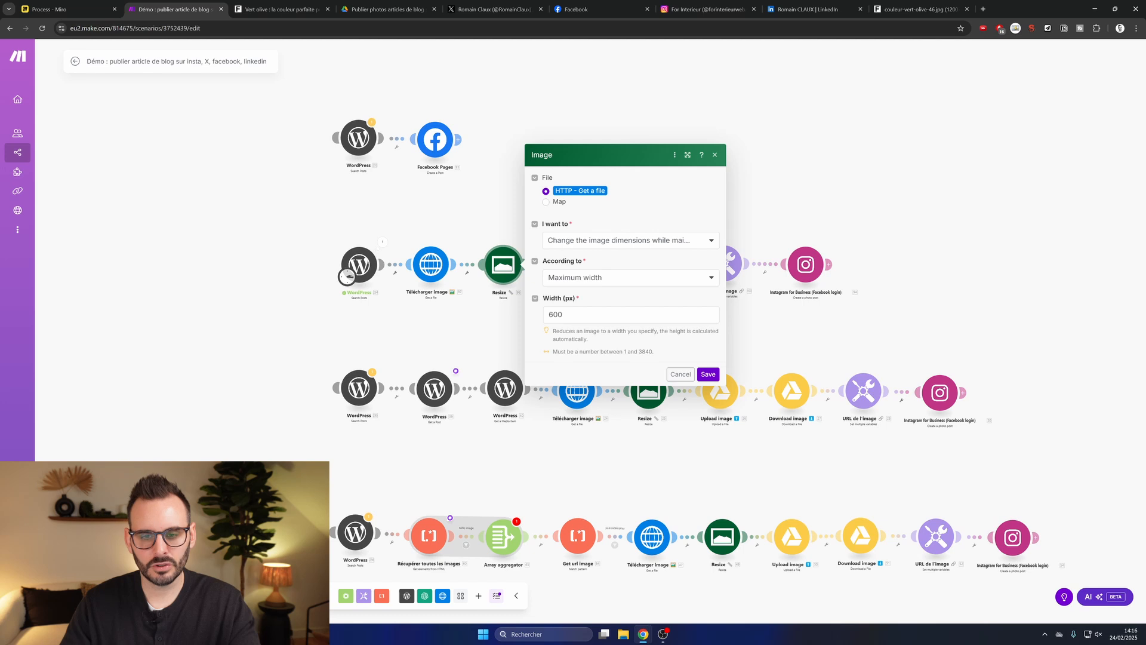
click(680, 375)
click(589, 276)
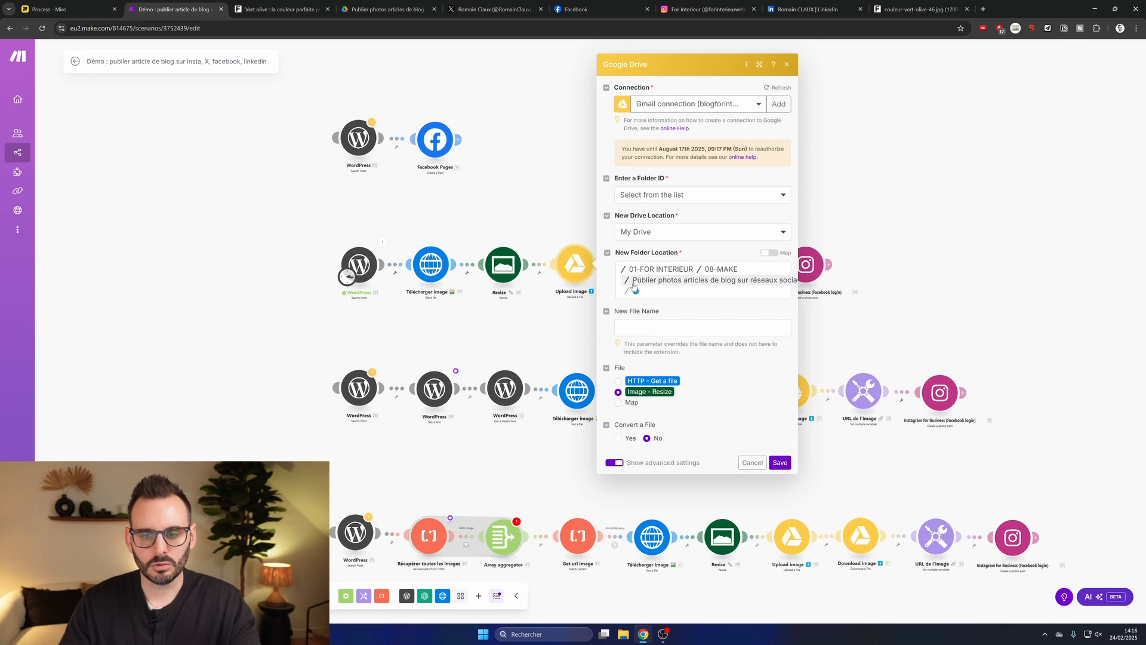
In Google Drive, check the general access and role options of the Publier photos articles de blog folder, leaving sharing unchanged
click(373, 8)
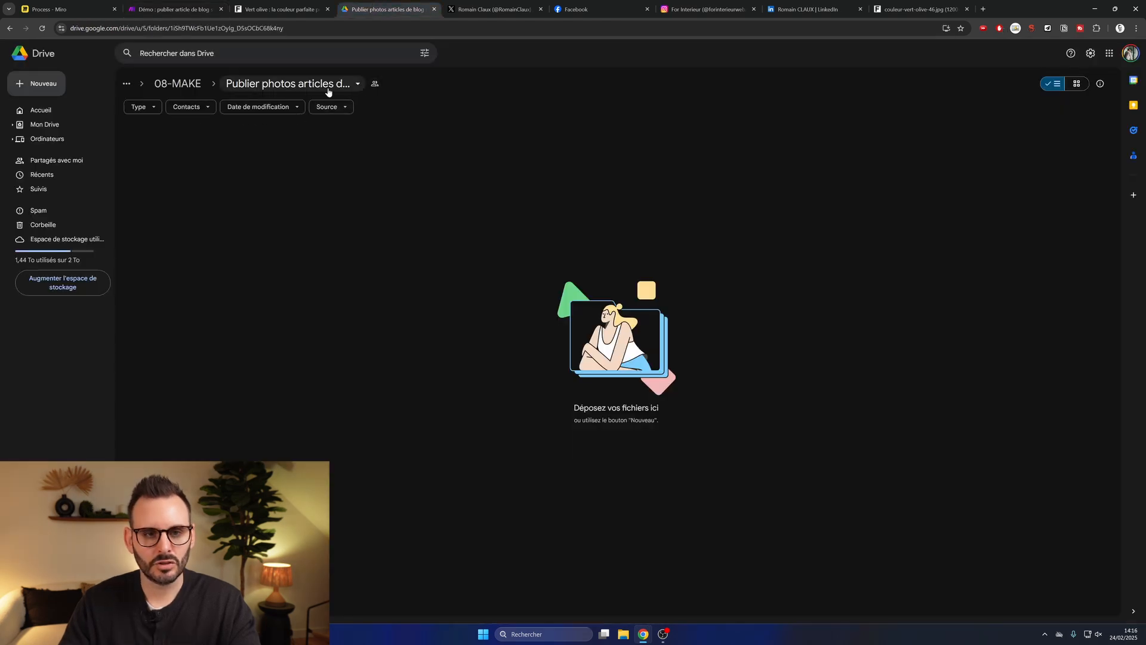
click(358, 85)
mouse_move(289, 181)
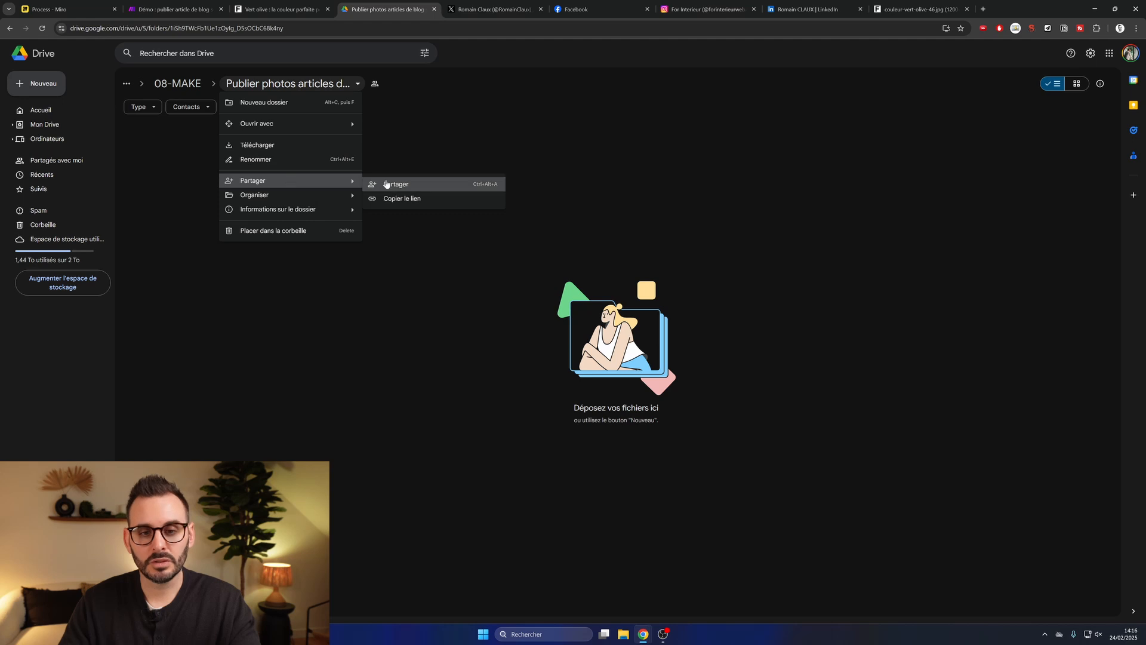
click(390, 186)
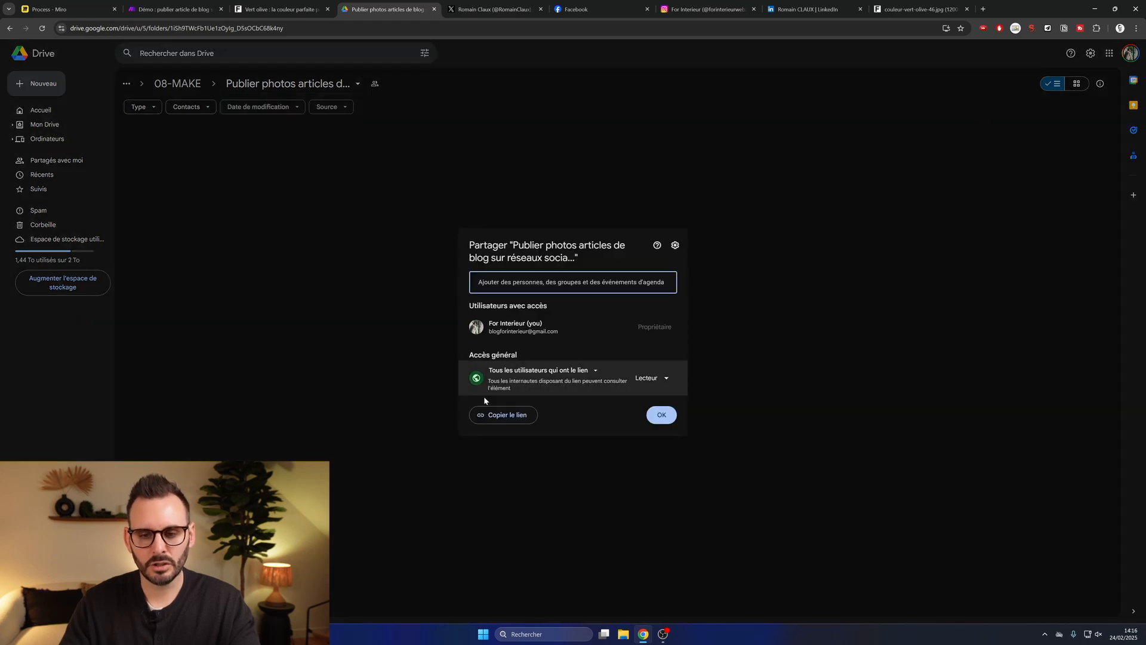
click(647, 379)
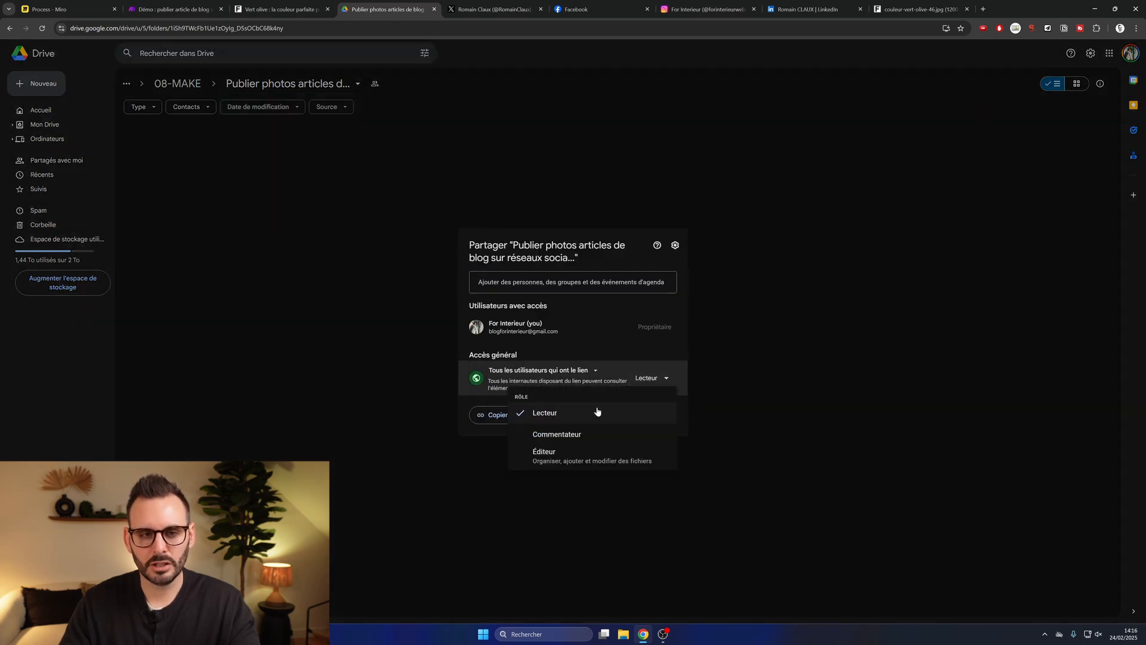
click(370, 119)
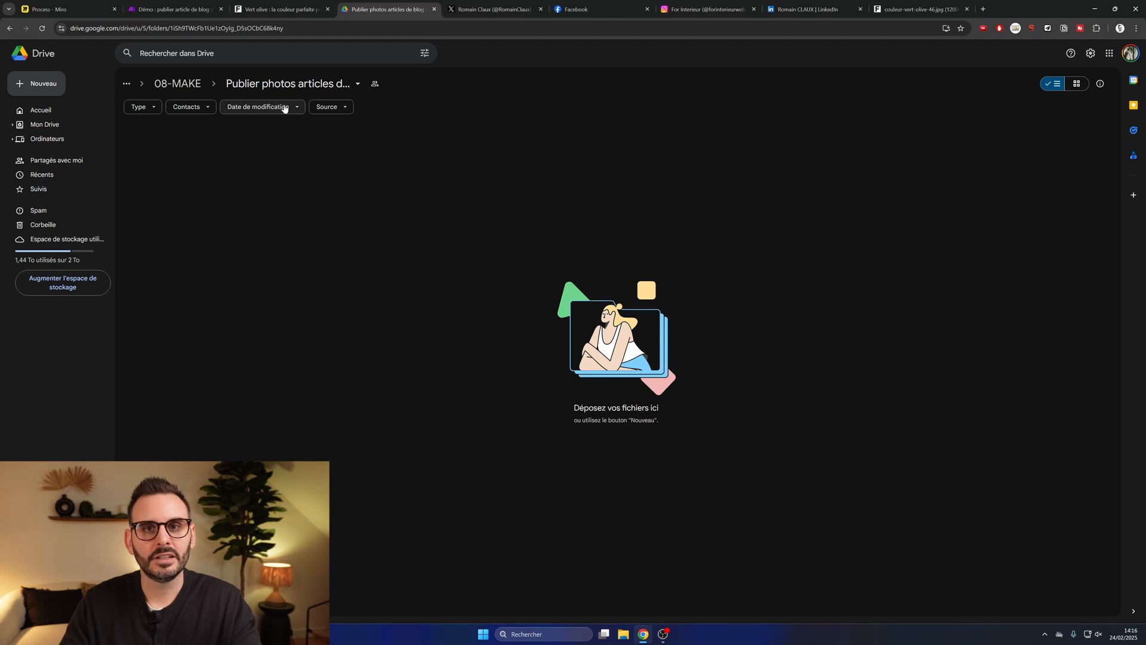
Back in Make, review the File ID mapping of the Download image module and close its settings unchanged
click(185, 11)
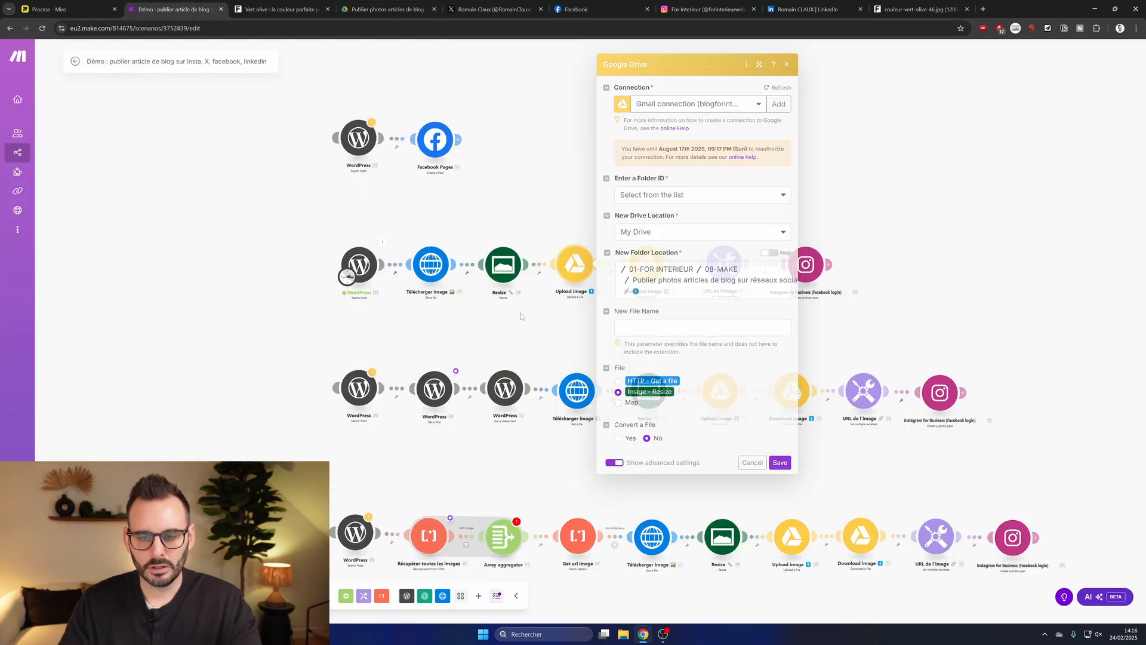
click(643, 263)
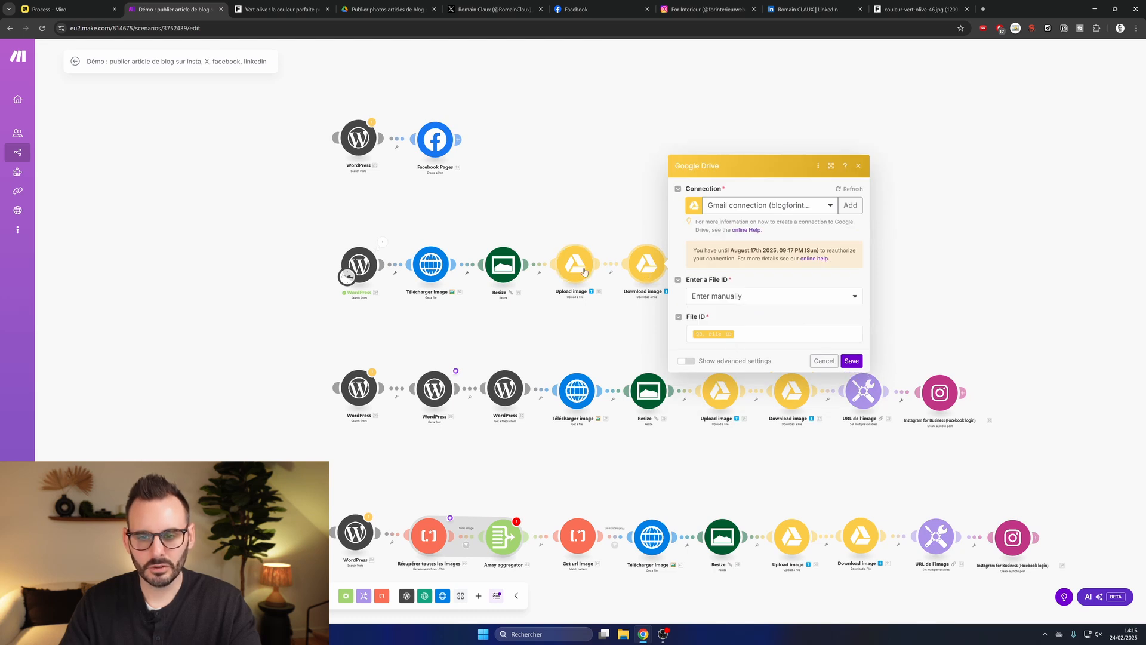
key(Escape)
Review the url_image formula in the URL de l'image module and the Instagram module's photo URL and caption, leaving both unchanged
click(725, 262)
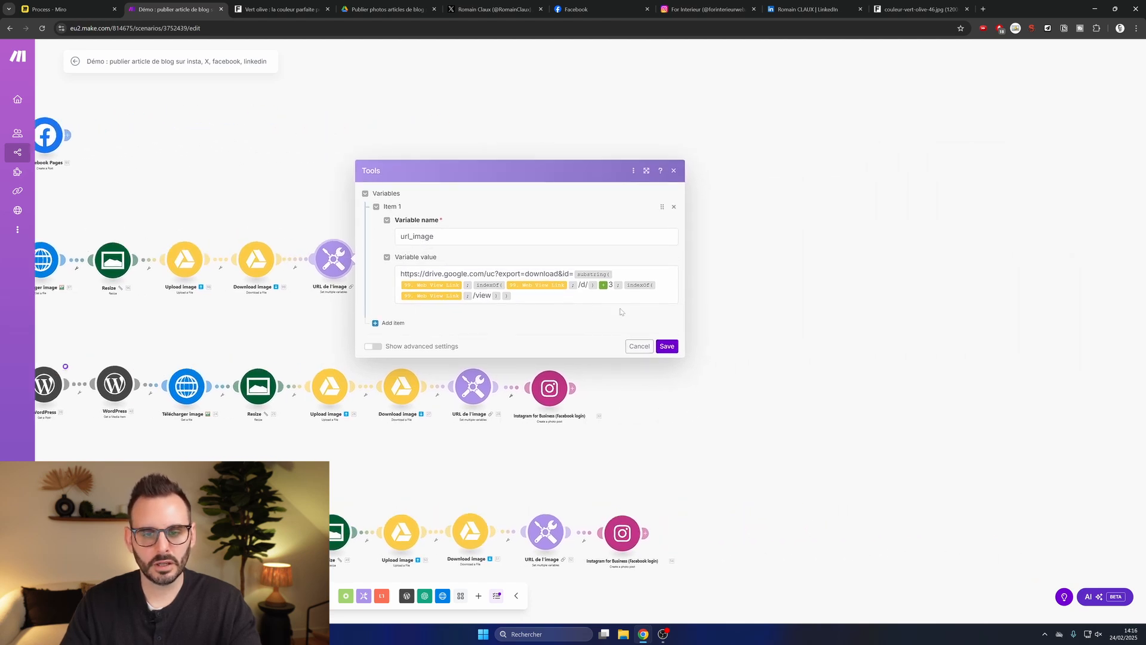
triple_click(536, 285)
click(536, 294)
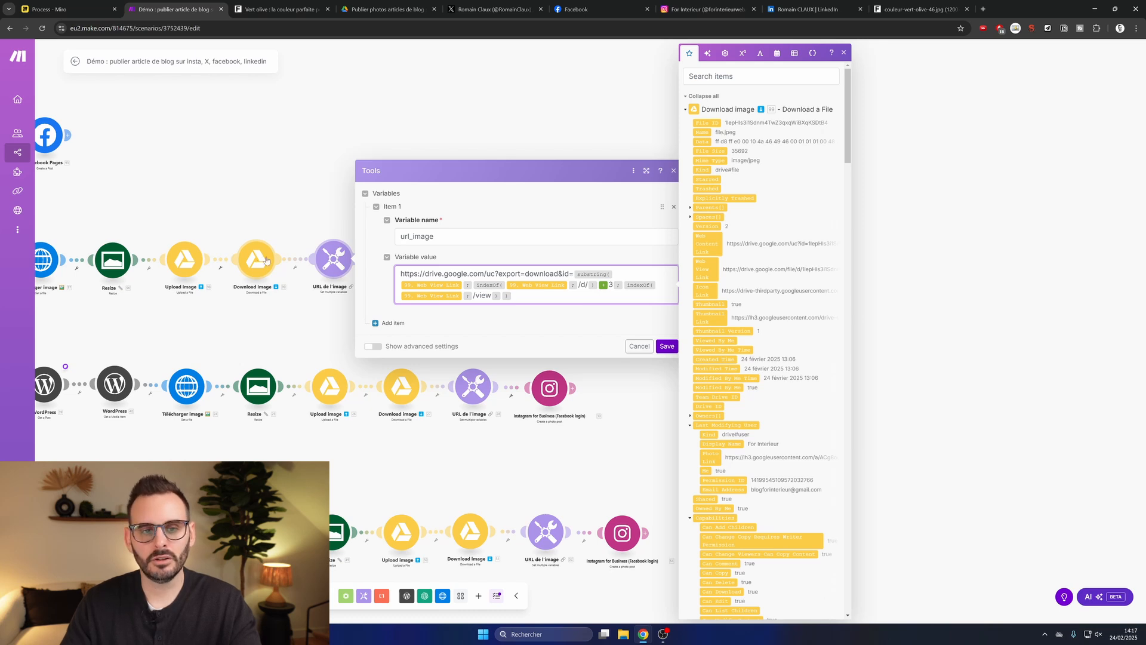
click(347, 261)
click(418, 264)
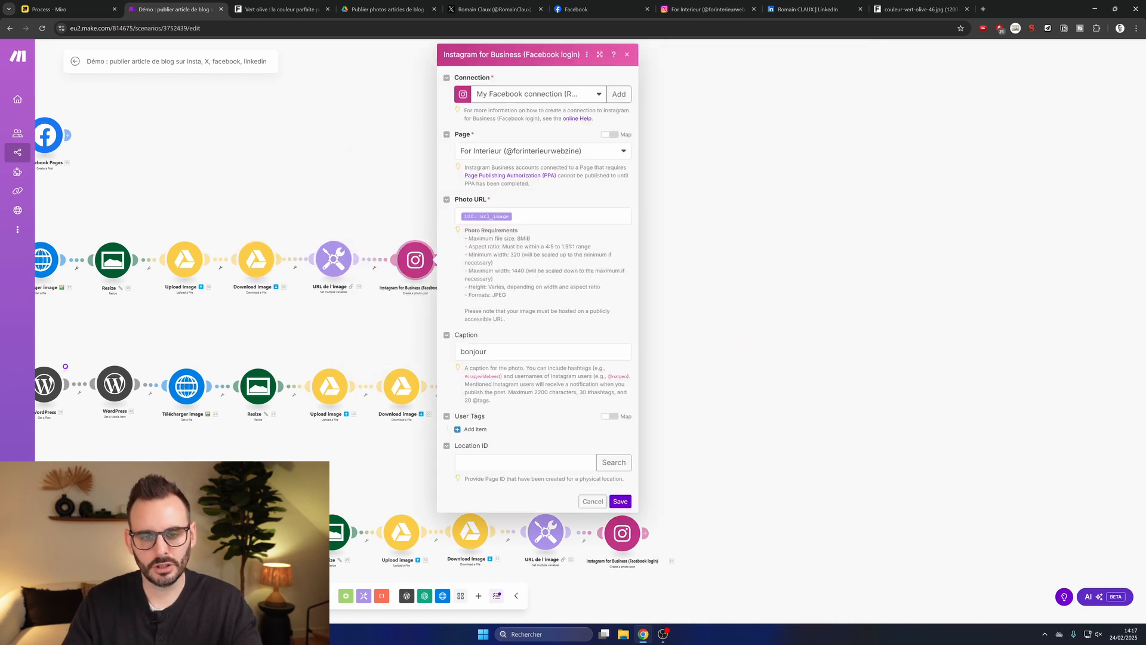
click(602, 503)
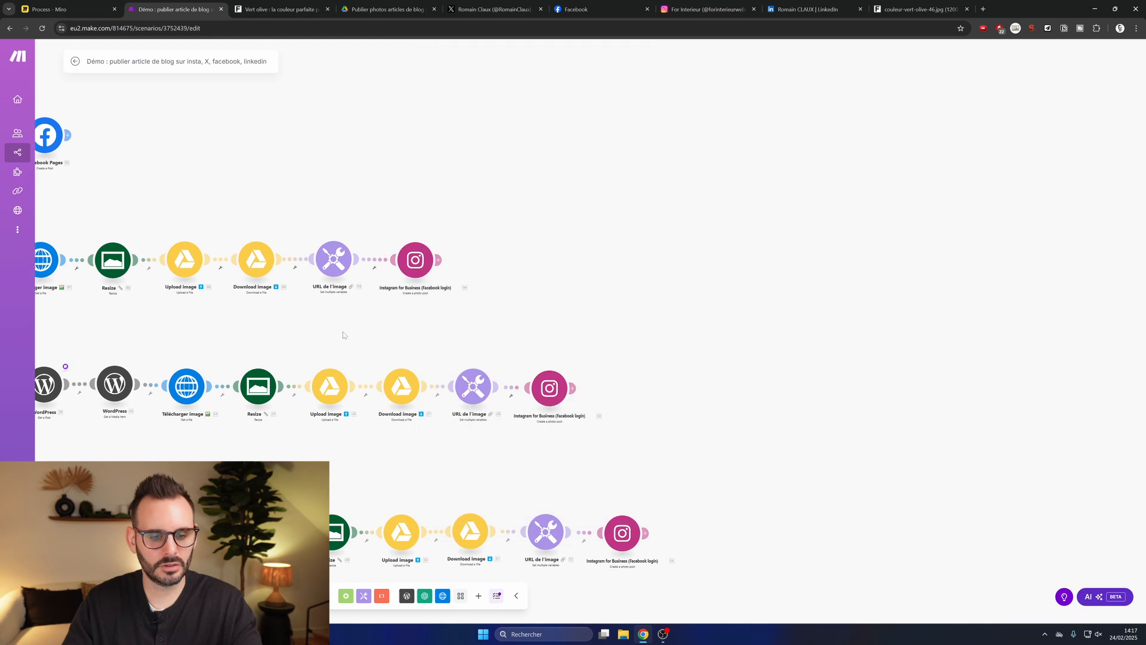
Run the first Instagram flow, check the For Interieur Instagram profile for the new post, and return to the Make scenario
drag(315, 329, 614, 314)
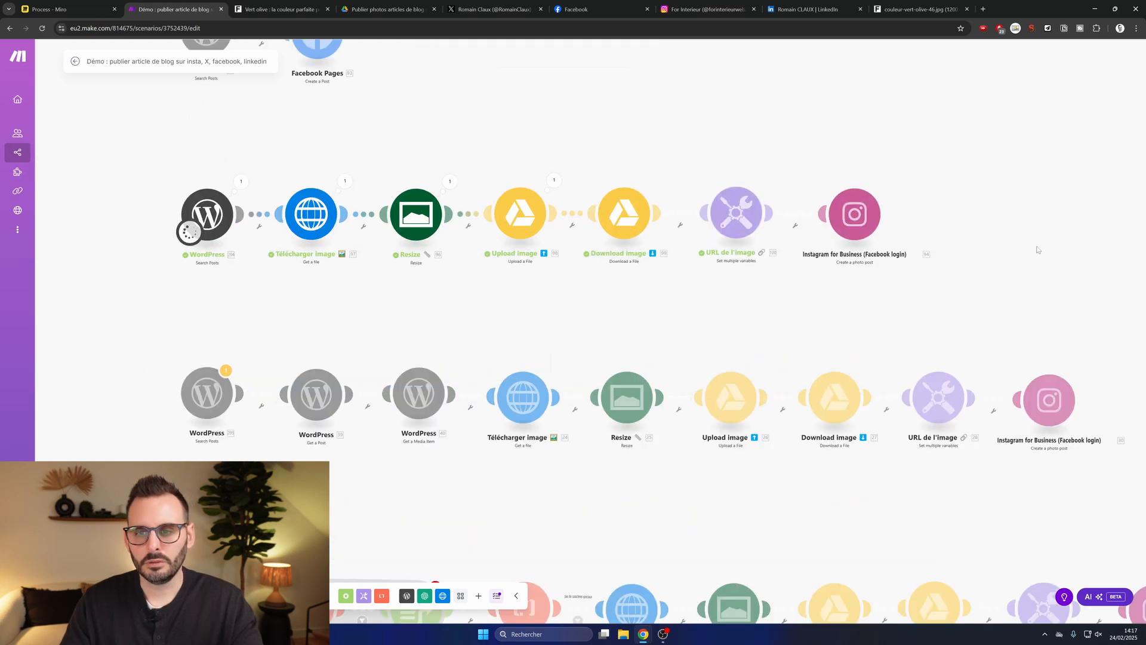
click(690, 10)
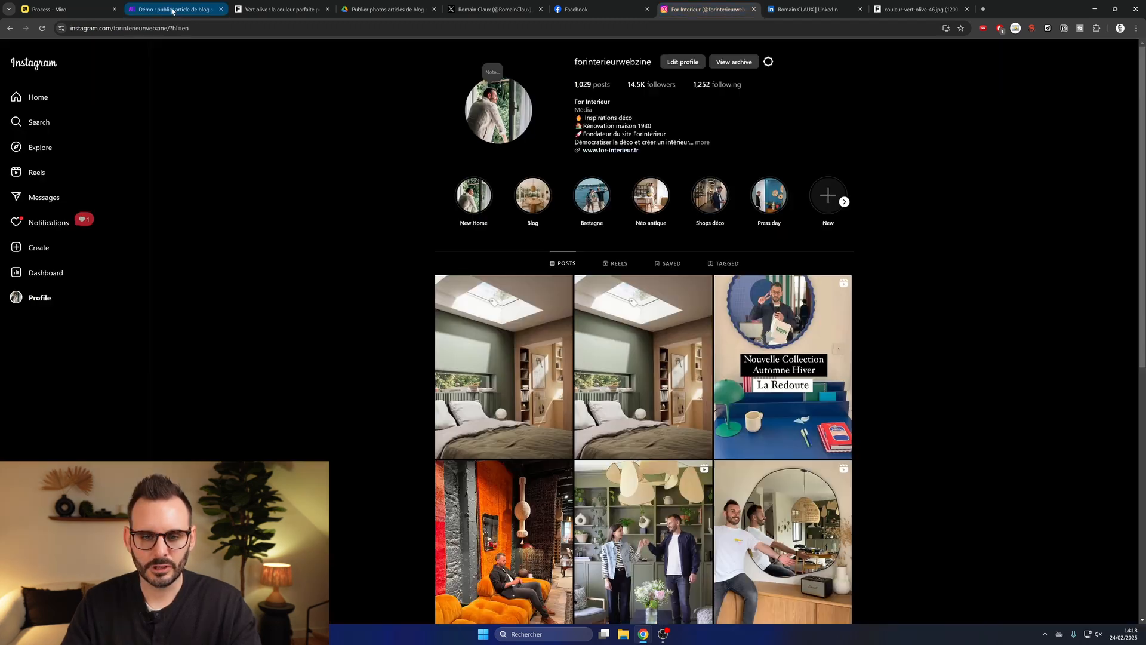
click(521, 342)
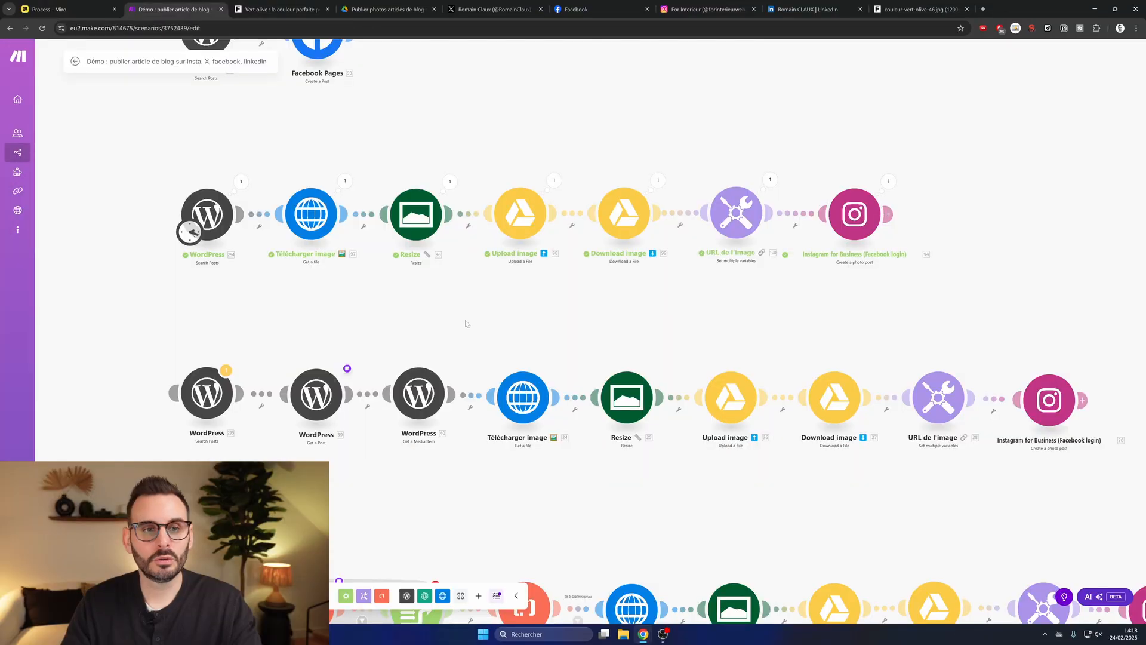
Move the scenario trigger to the WordPress Search Posts module of the second Instagram flow and run that flow
drag(481, 324, 516, 398)
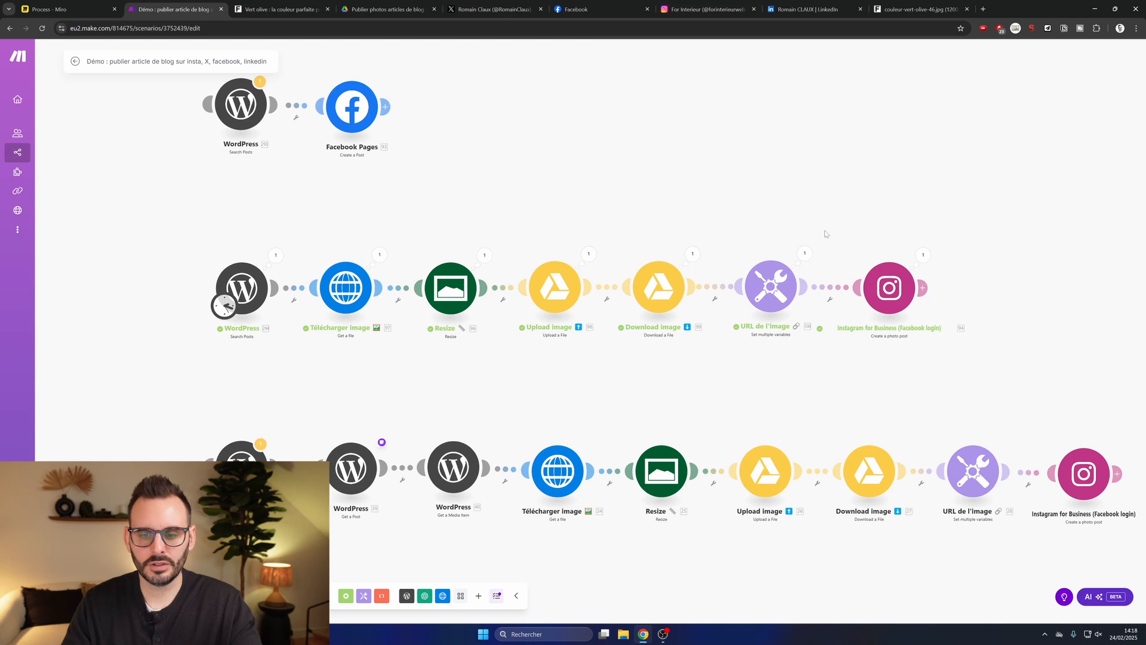
drag(646, 420, 556, 308)
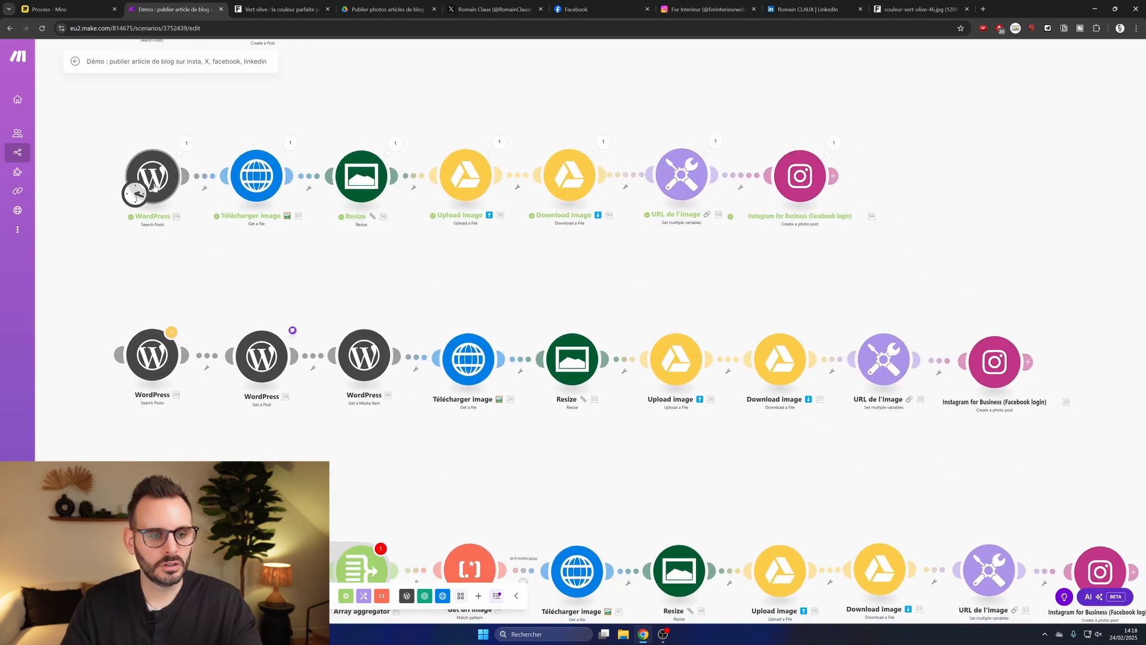
drag(136, 194, 144, 368)
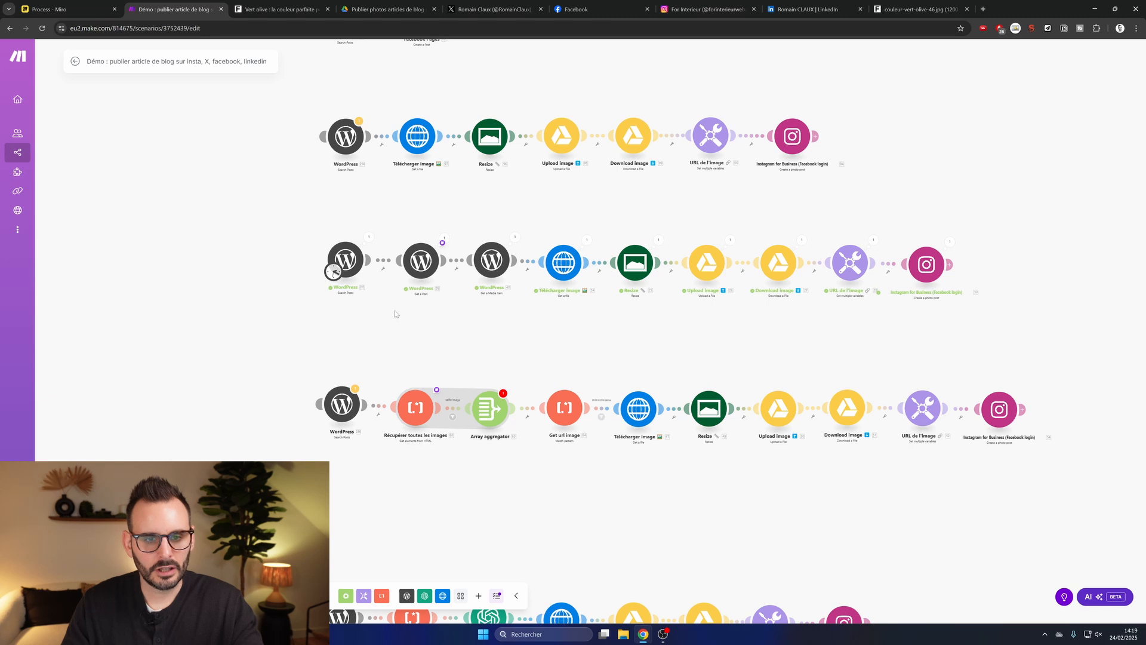
Examine the outputs of the second flow's Search Posts and Get a Post modules, and open the Get a Media Item settings
click(369, 238)
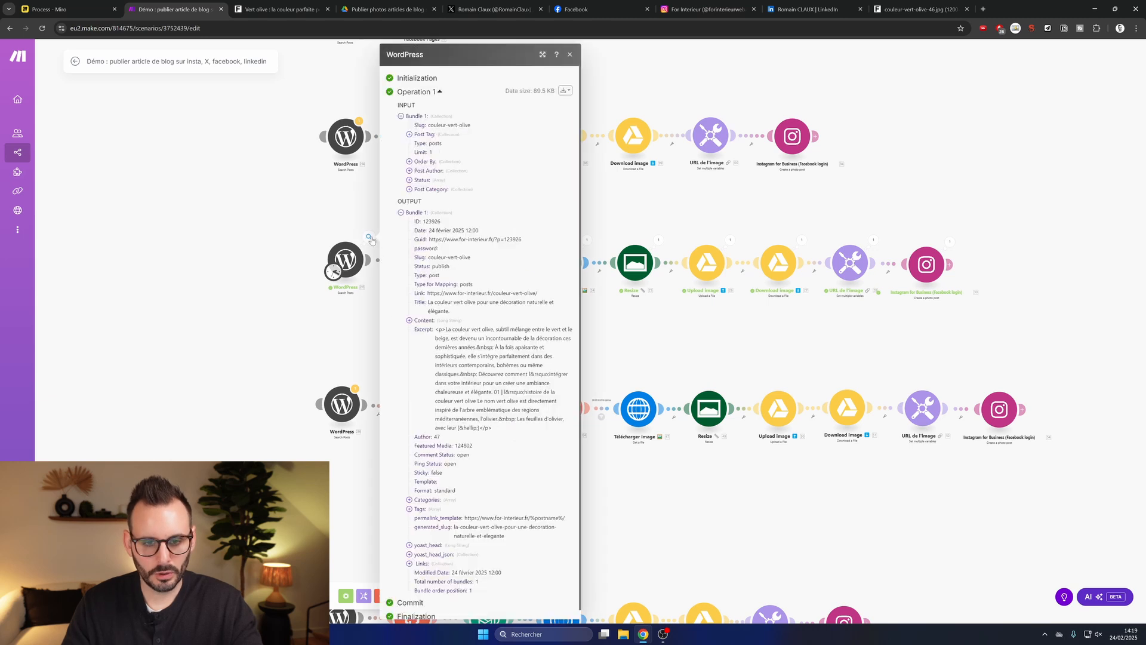
click(334, 338)
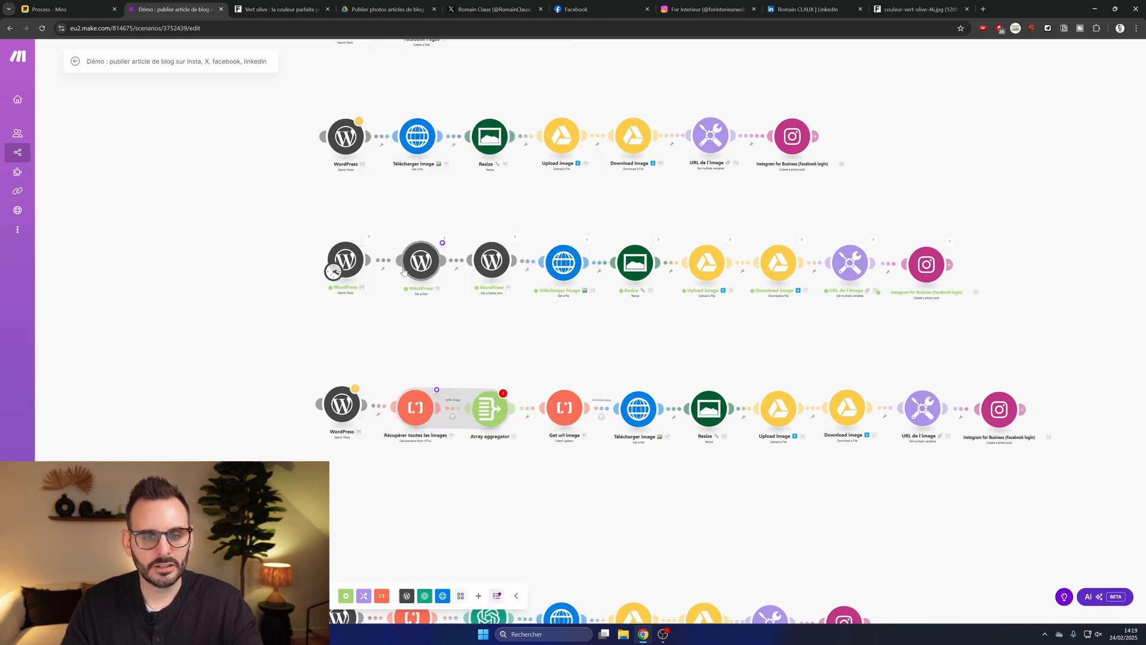
click(444, 238)
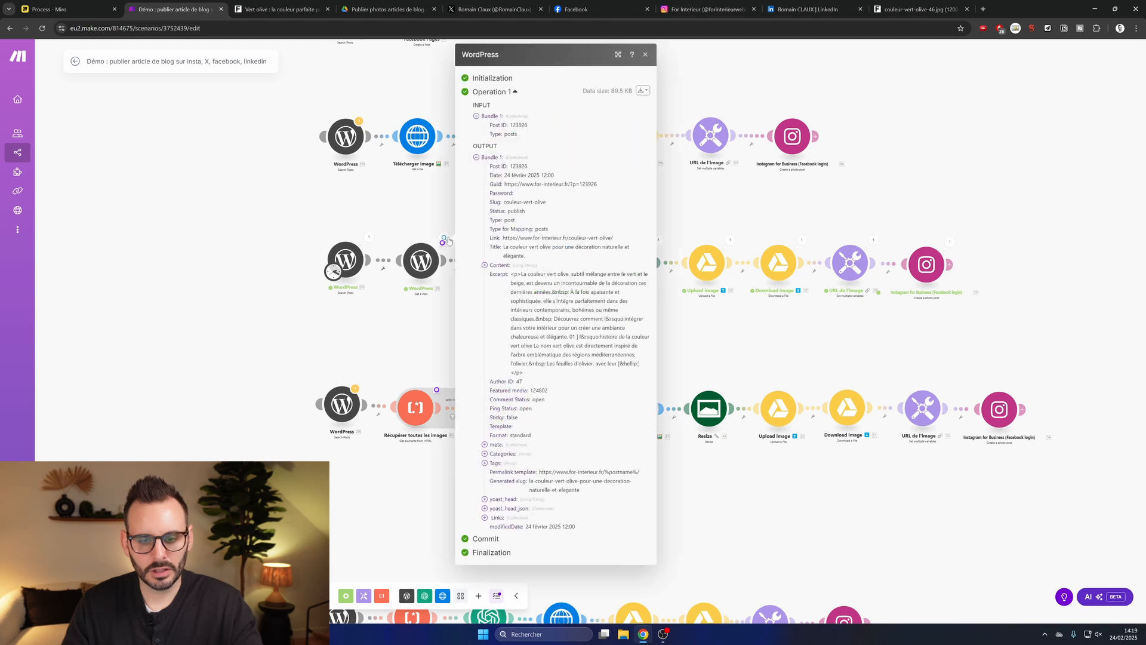
click(421, 328)
click(499, 260)
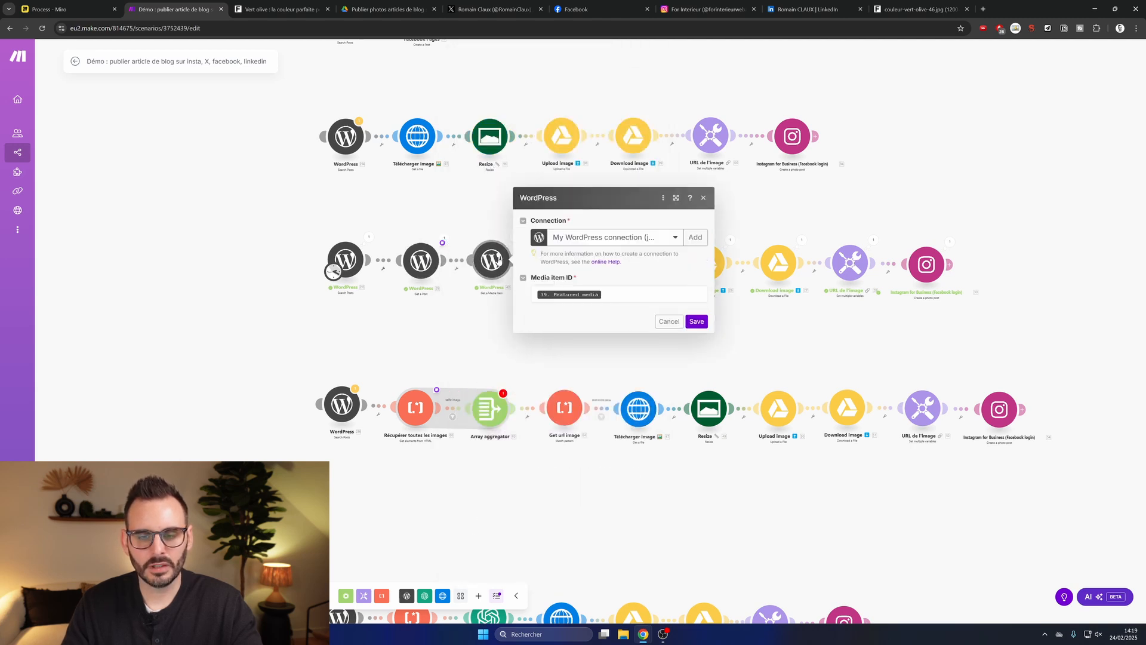
Review the media item ID mapping of the second flow's Get a Media Item module and examine its output data
click(636, 294)
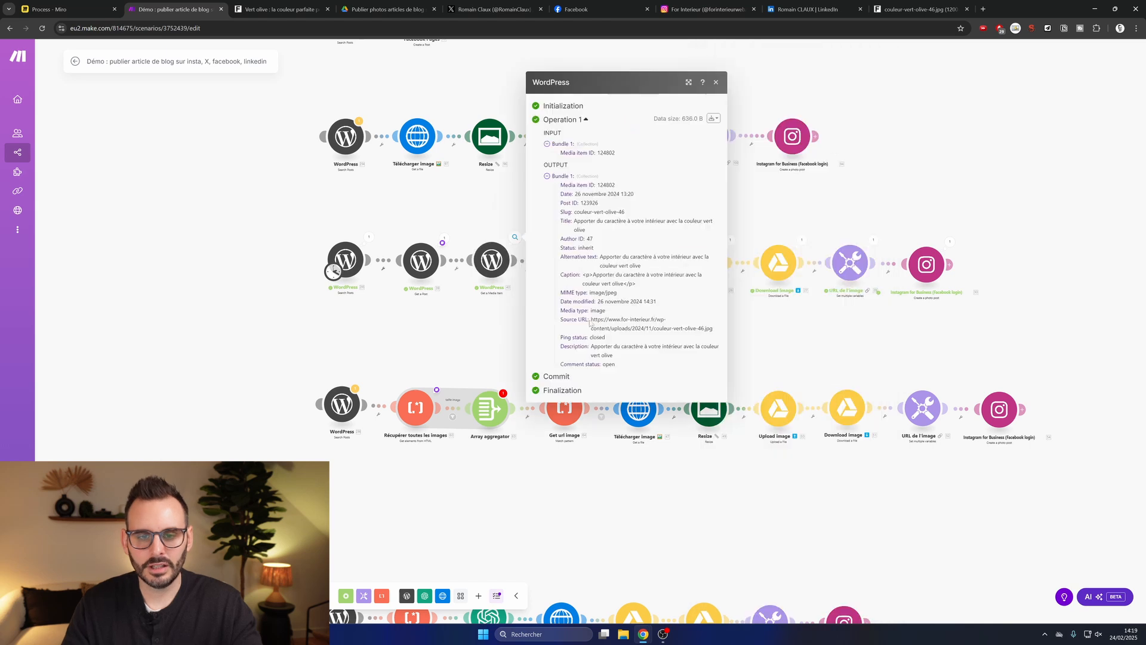
click(513, 241)
click(515, 240)
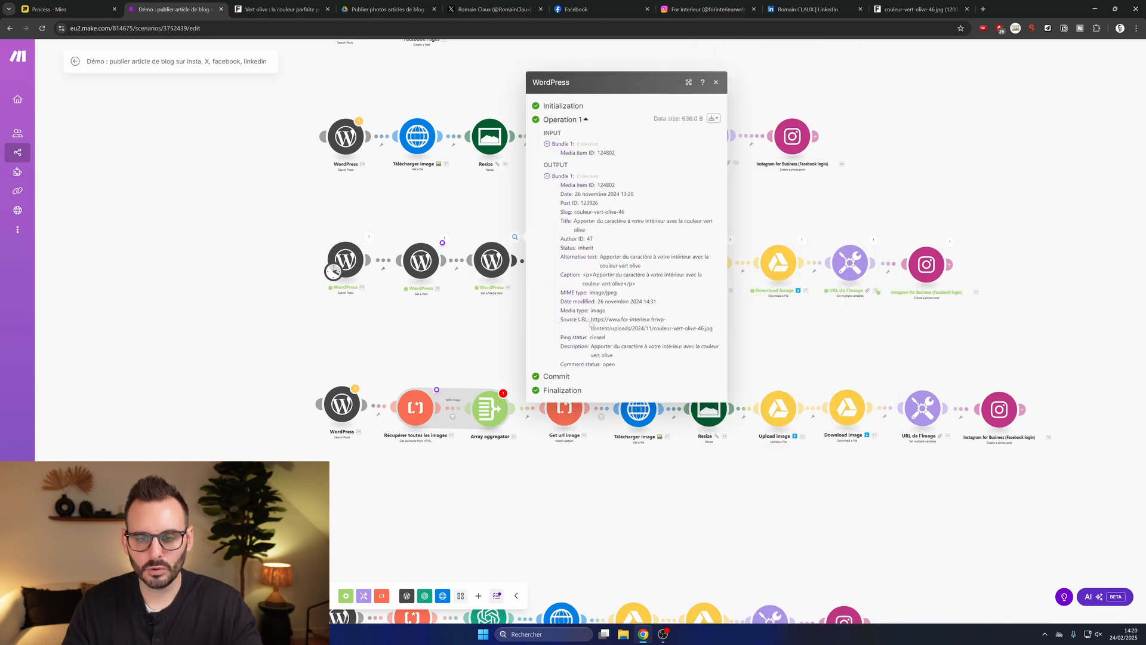
Open the image from the media item's Source URL in a new browser tab, view it, and close the image tabs
drag(591, 320, 716, 330)
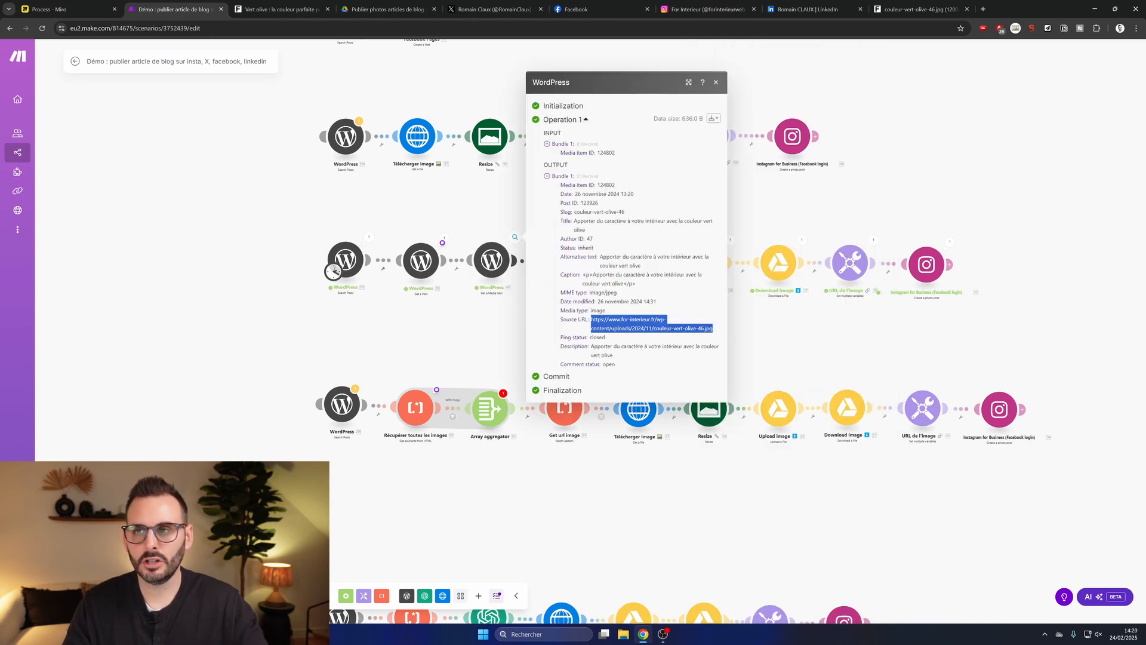
key(ctrl+c)
click(982, 9)
key(ctrl+v)
key(Return)
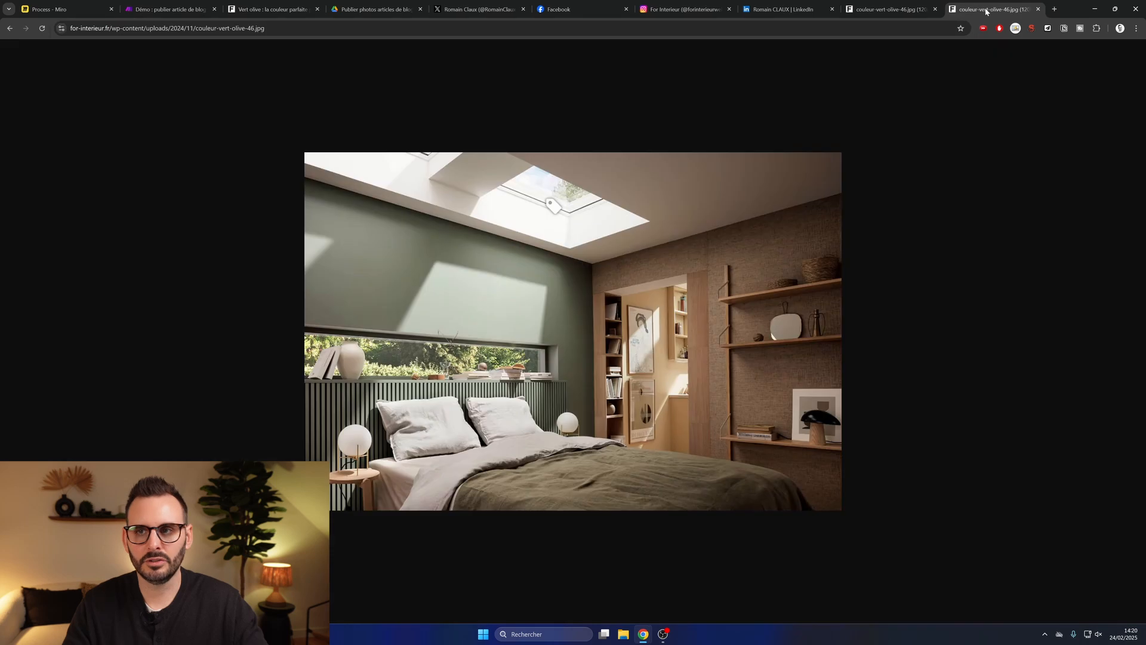
key(ctrl+w)
key(ctrl+w)
Open the newest post on the For Interieur Instagram profile to check the second flow's result
click(174, 12)
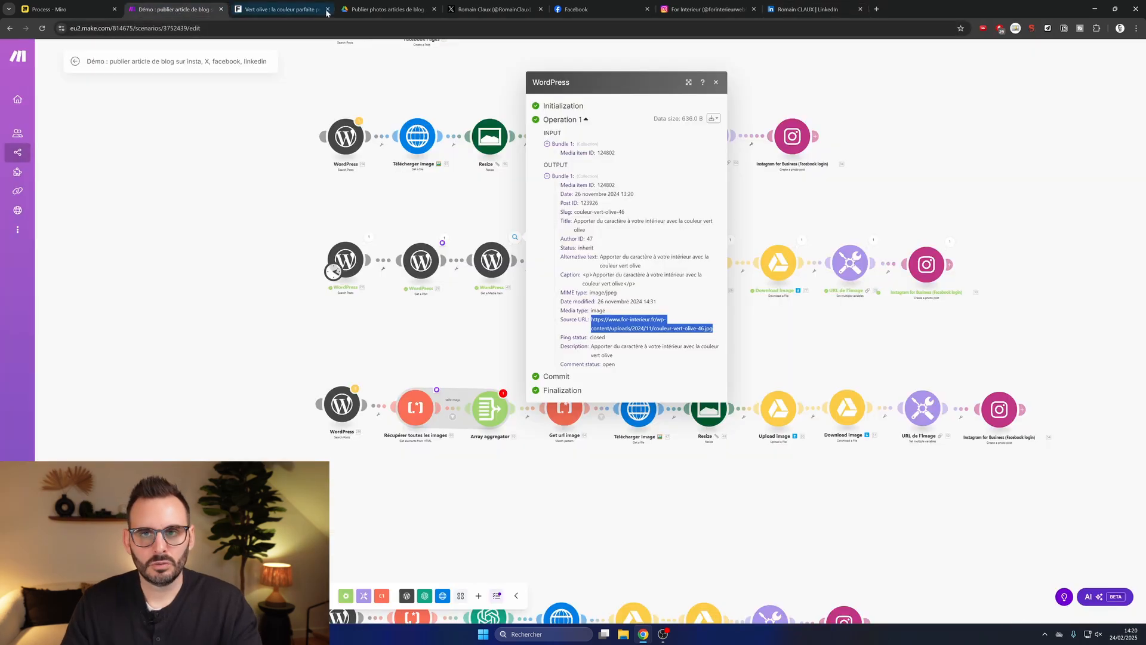
click(697, 10)
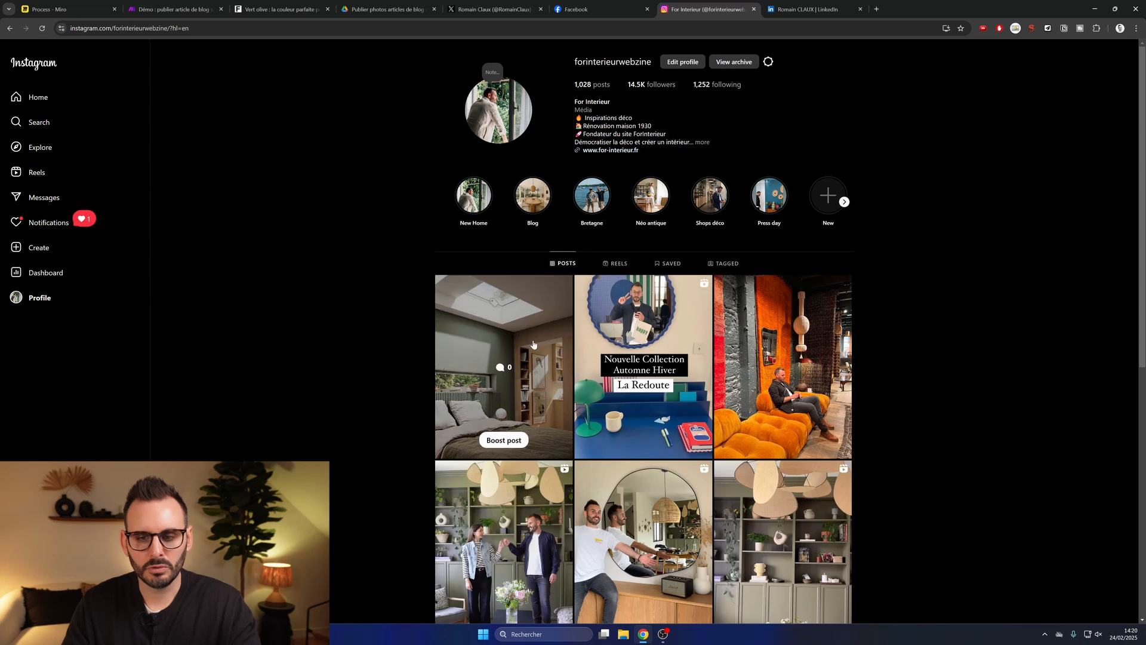
click(517, 355)
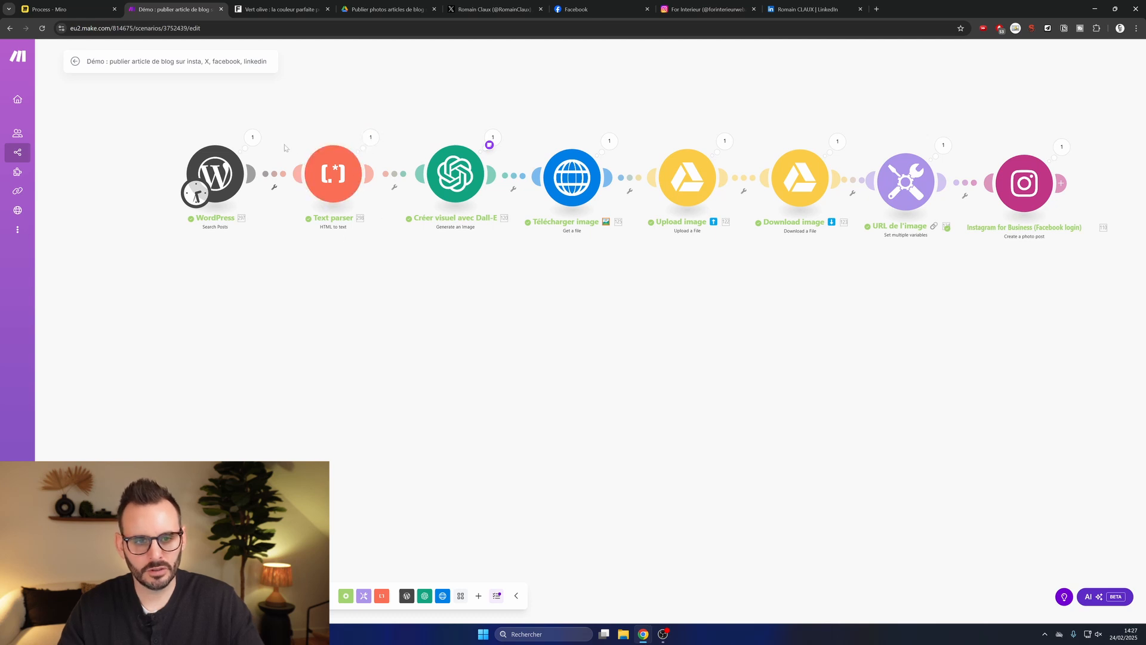
Examine the article's Content field in the WordPress Search Posts output of the Dall-E flow, widening the output window to read it
click(263, 145)
click(300, 320)
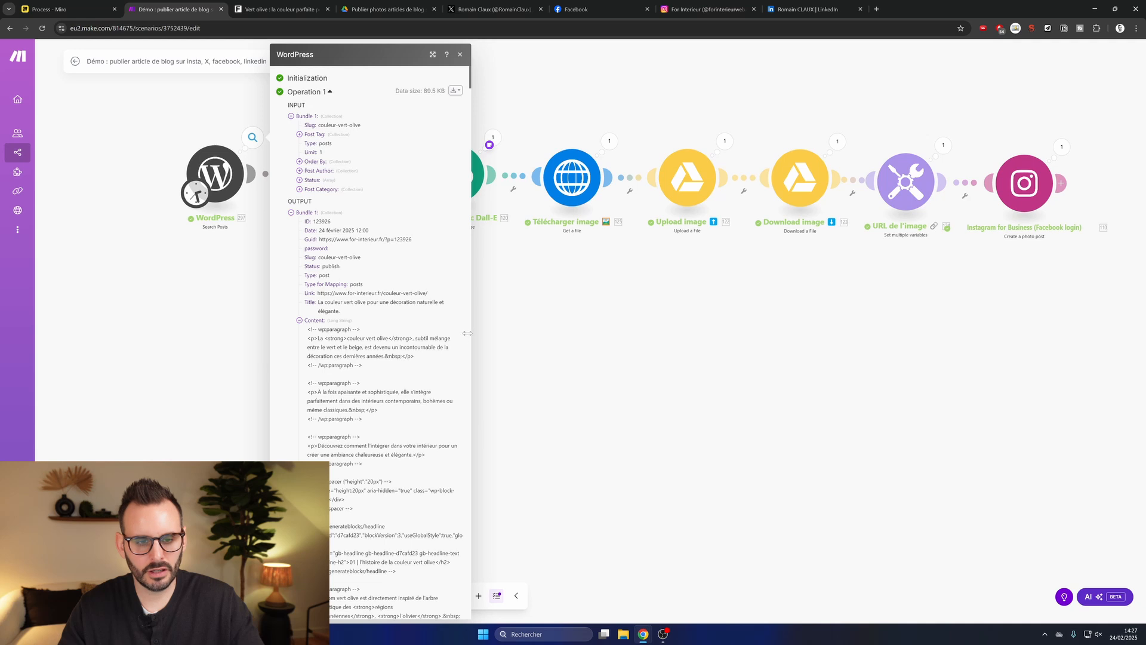
drag(467, 333, 728, 333)
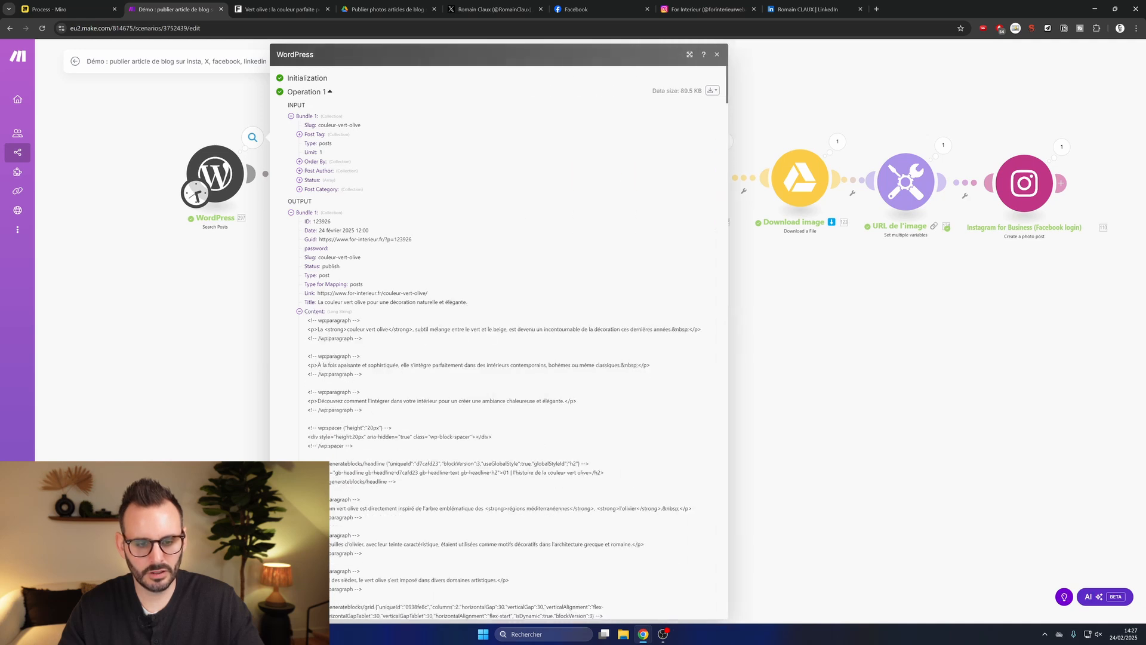
click(214, 311)
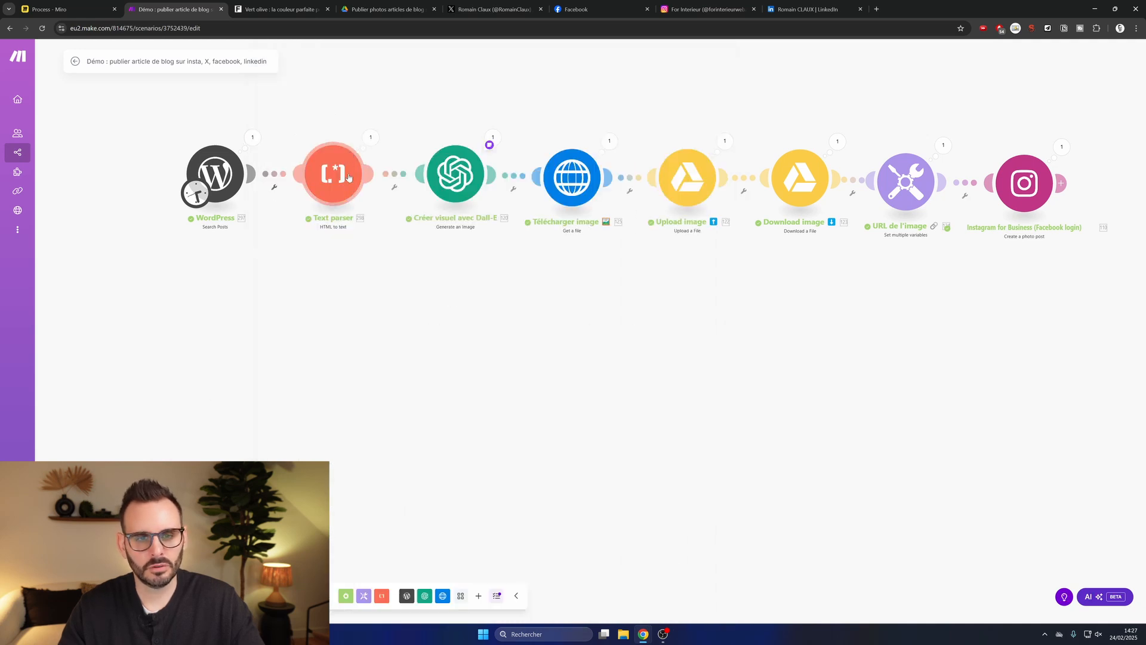
Expand and read the Text field in the output of the Text parser HTML to text module
click(370, 138)
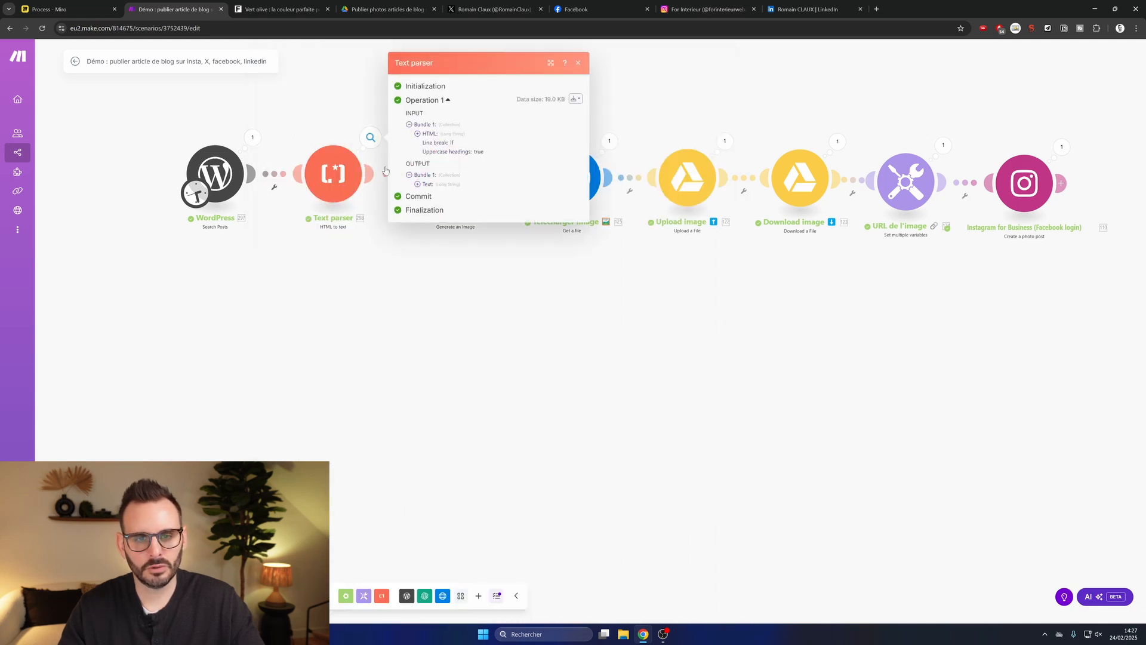
click(417, 184)
drag(582, 236, 912, 238)
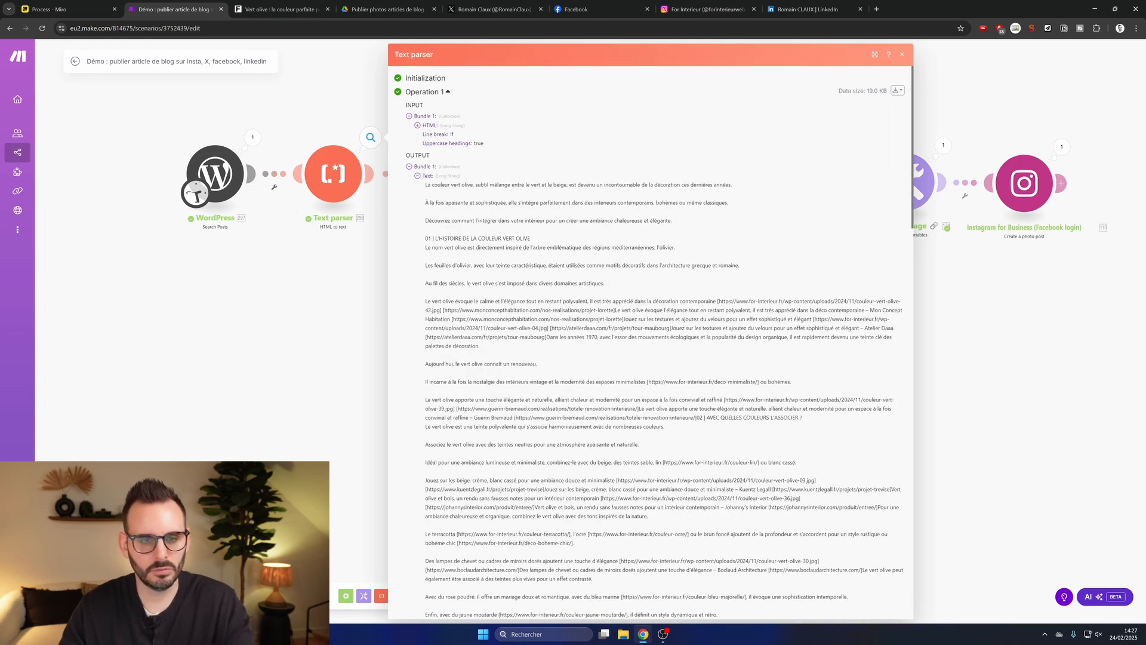
click(323, 308)
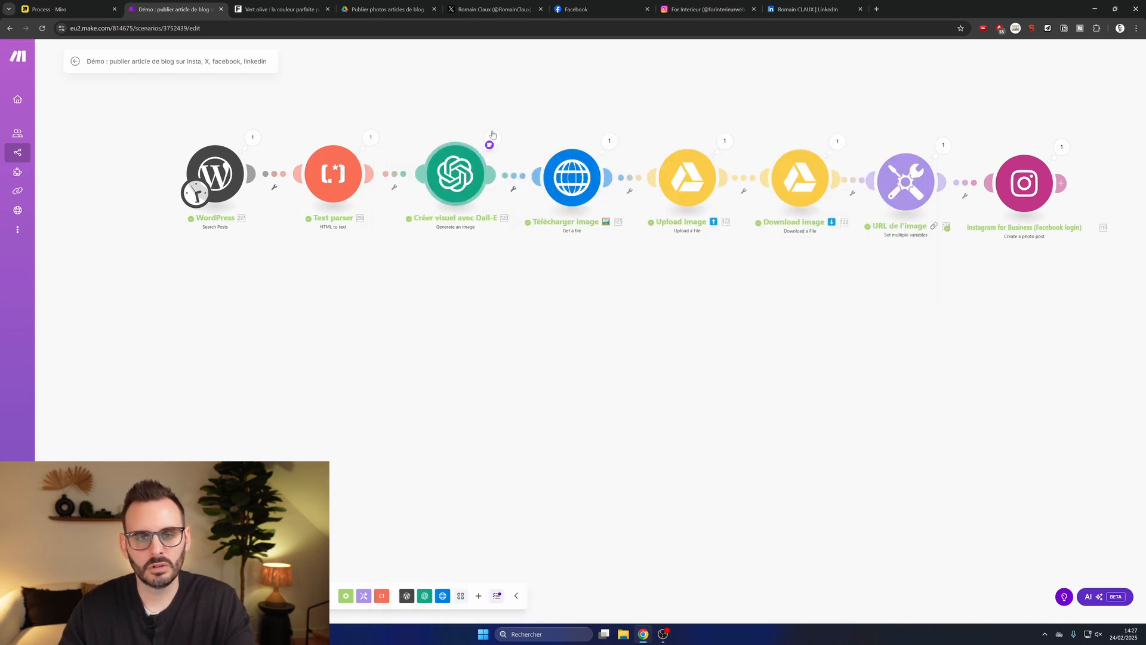
Review the Dall-E 3 prompt in the Créer visuel avec Dall-E module and close its settings
click(456, 173)
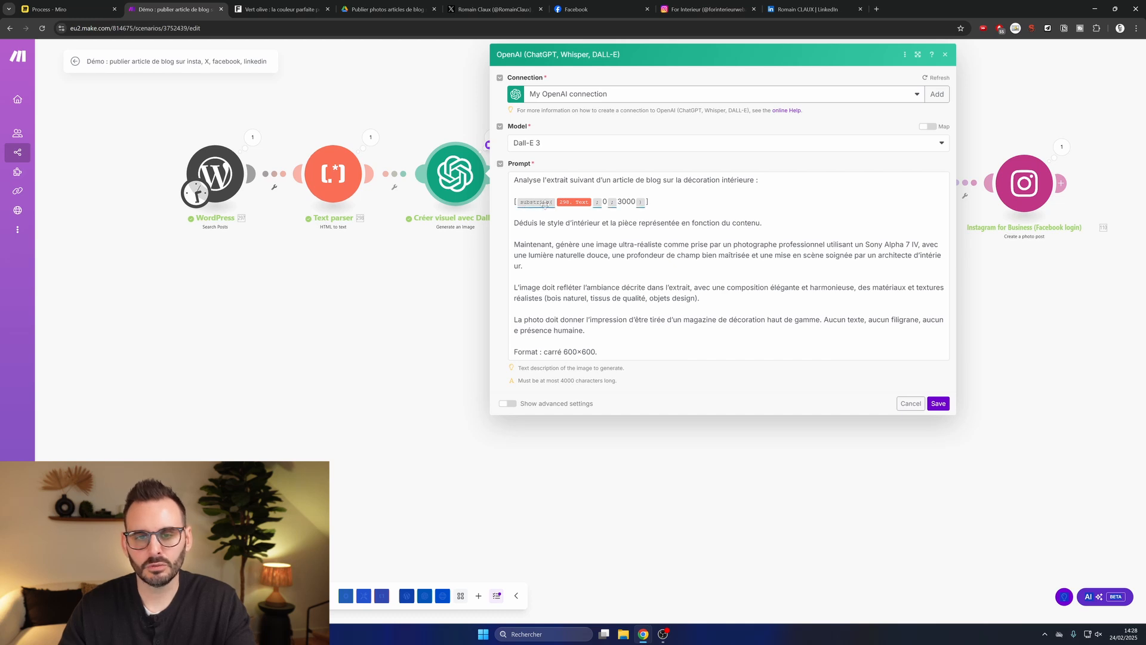
mouse_move(546, 204)
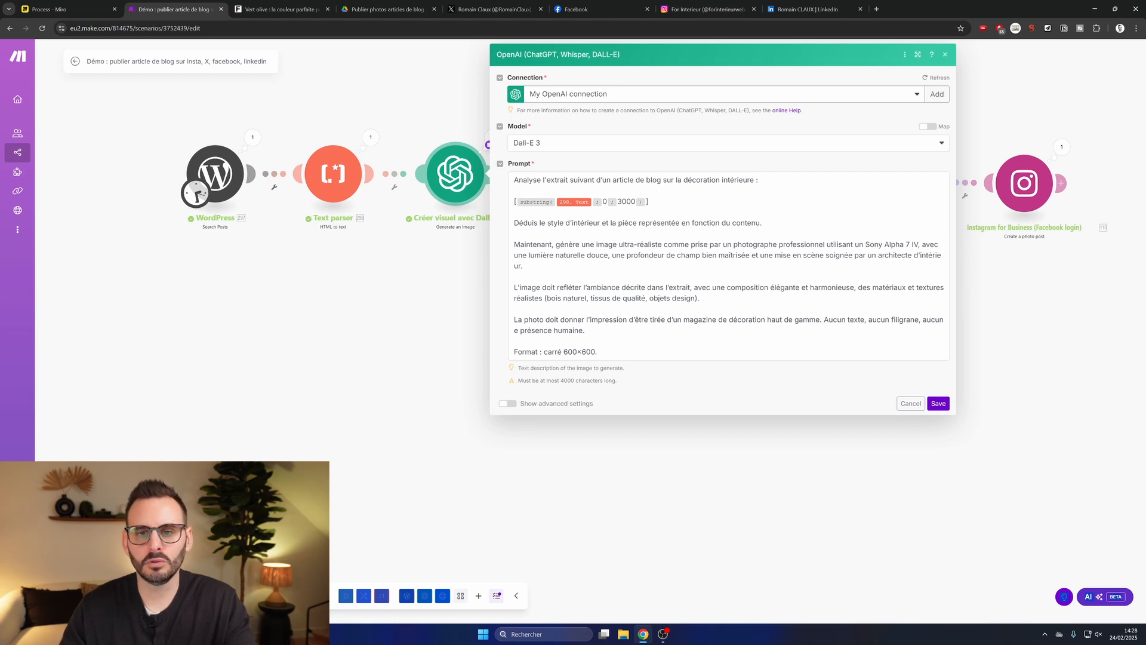
click(919, 408)
Expand the Dall-E module's output data and view the generated image from its URL in a new browser tab, closing both when finished
click(503, 147)
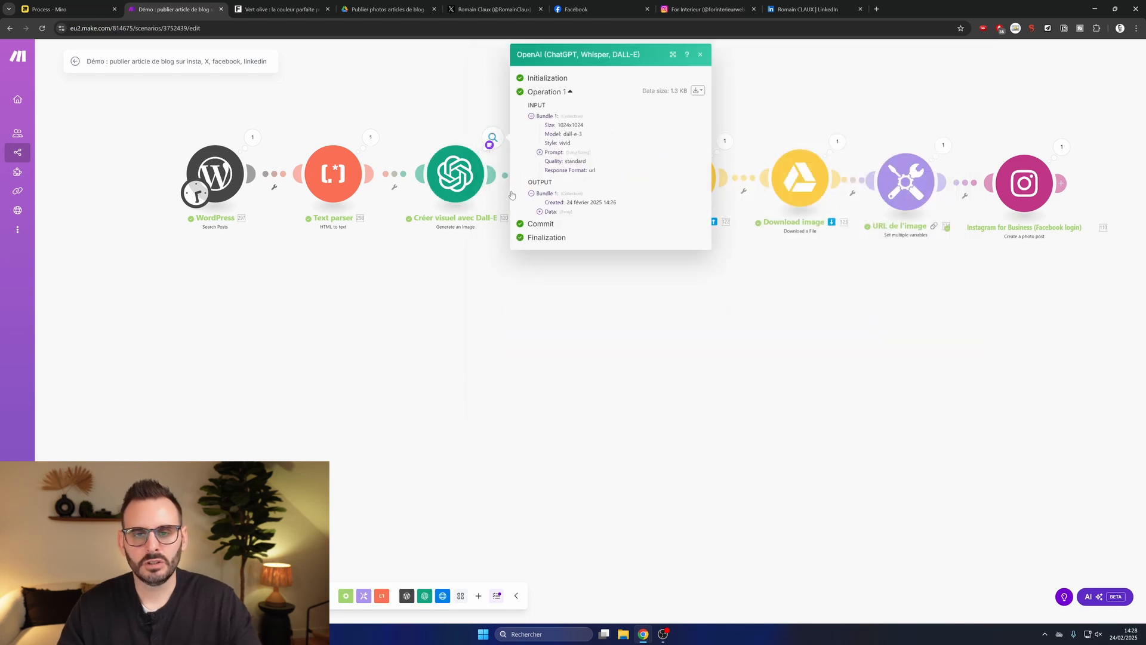
click(548, 221)
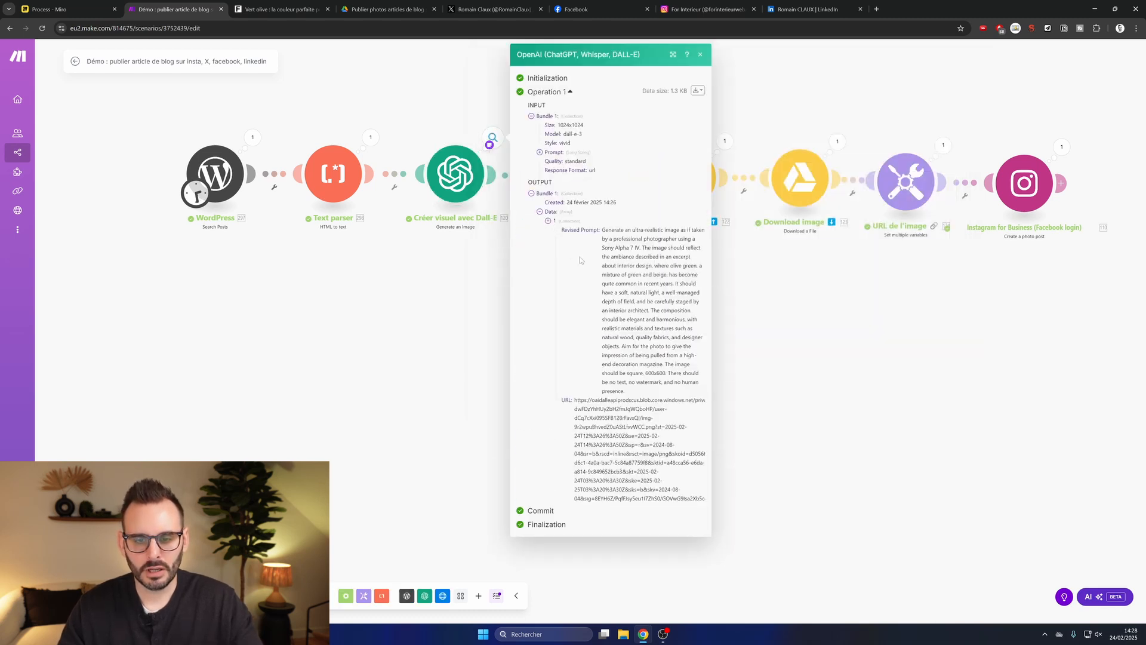
triple_click(638, 447)
click(876, 9)
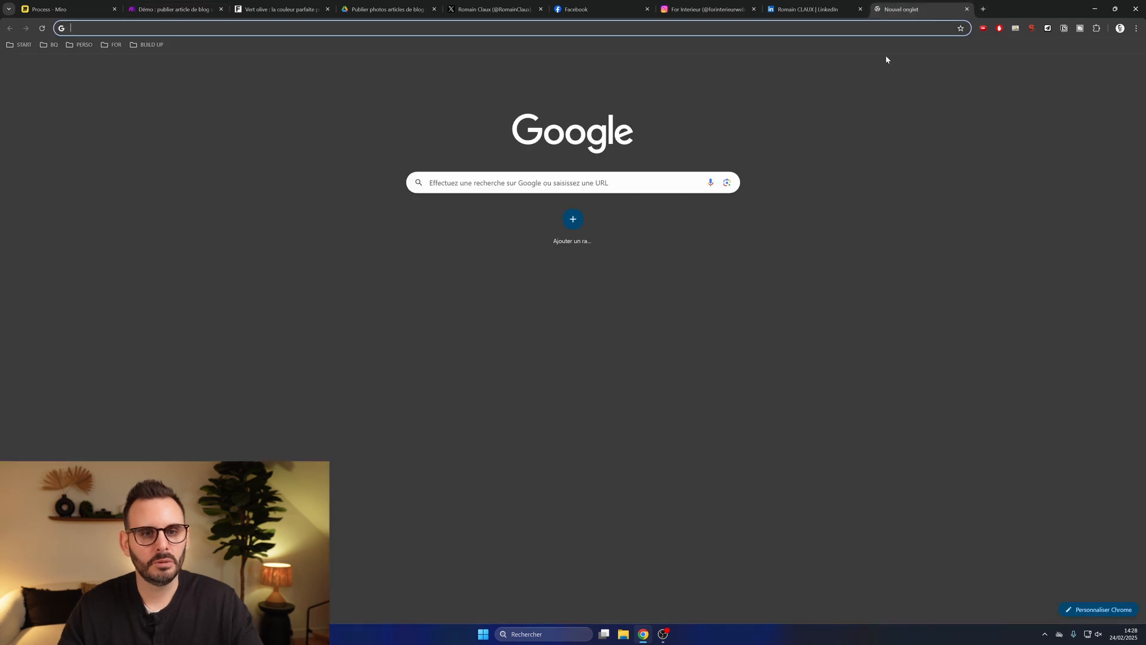
key(ctrl+v)
key(Return)
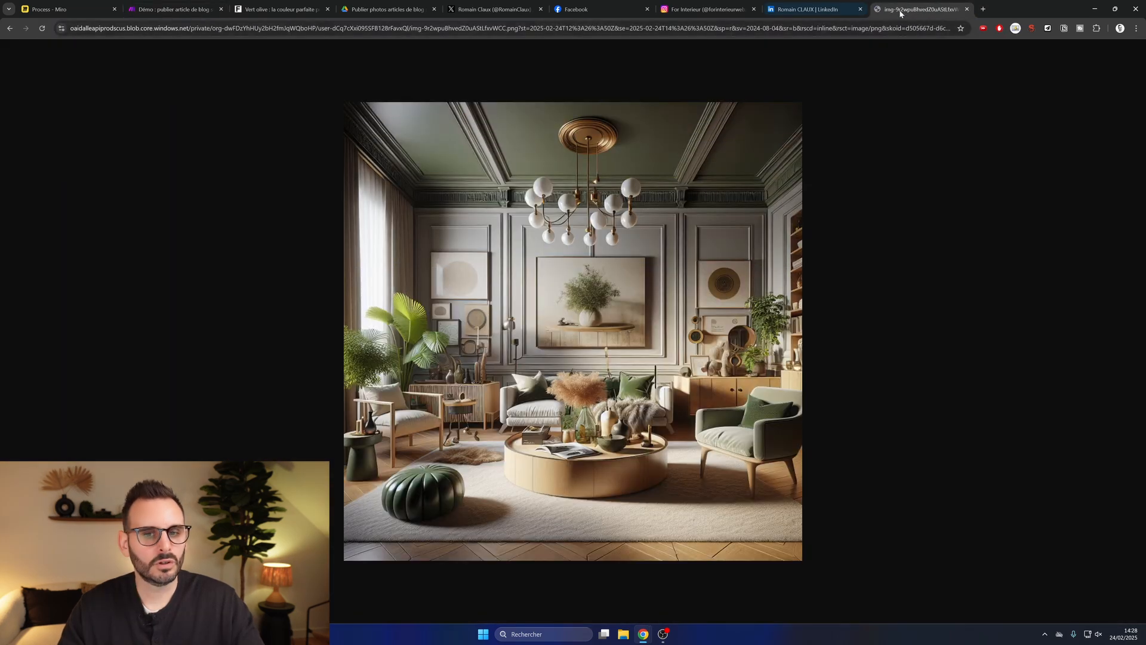
click(967, 8)
click(455, 338)
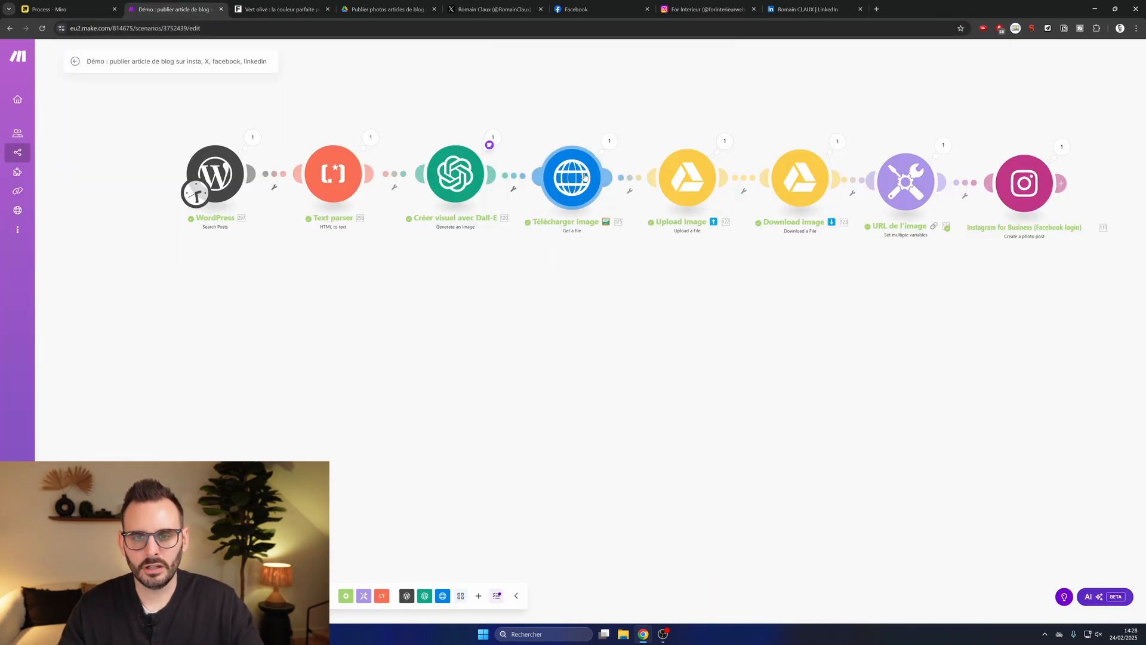
Examine the Télécharger image module's output and the URL mapping in its settings
click(611, 143)
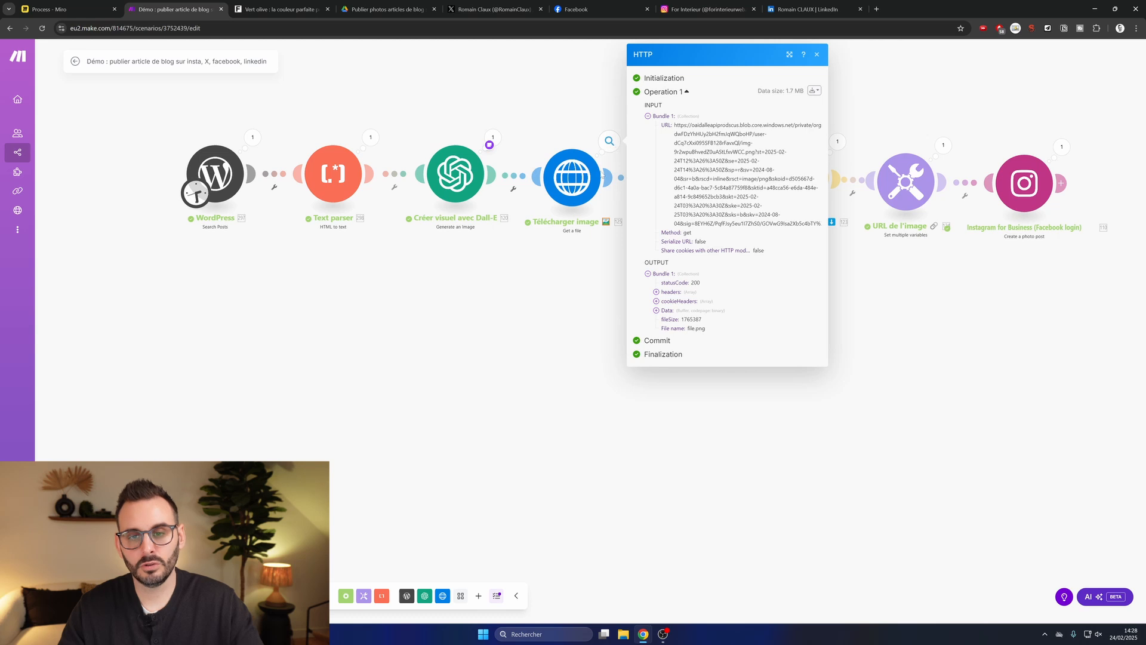
click(580, 177)
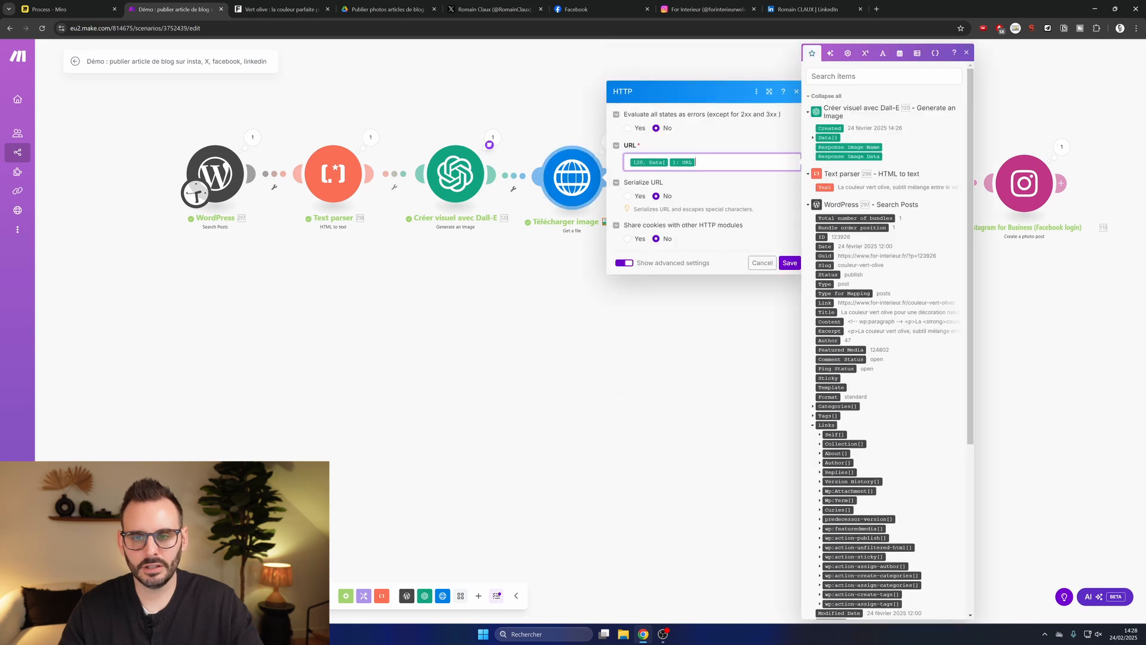
click(762, 263)
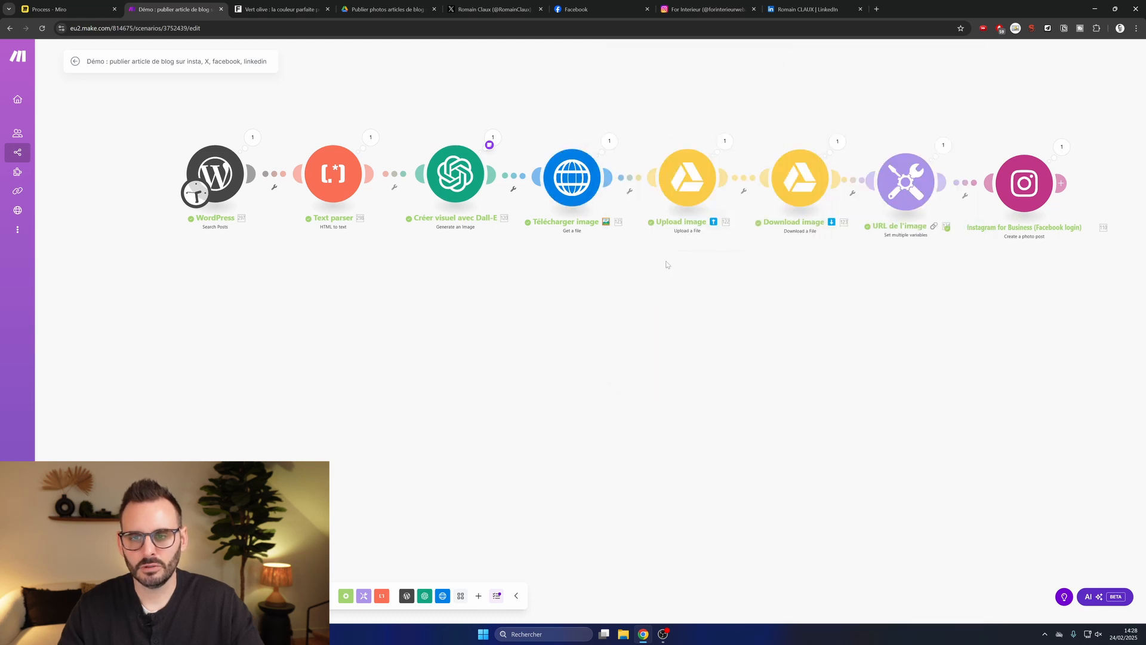
Review the Upload image module's Google Drive folder, Slug file name mapping and HTTP file source, and save the settings
click(697, 191)
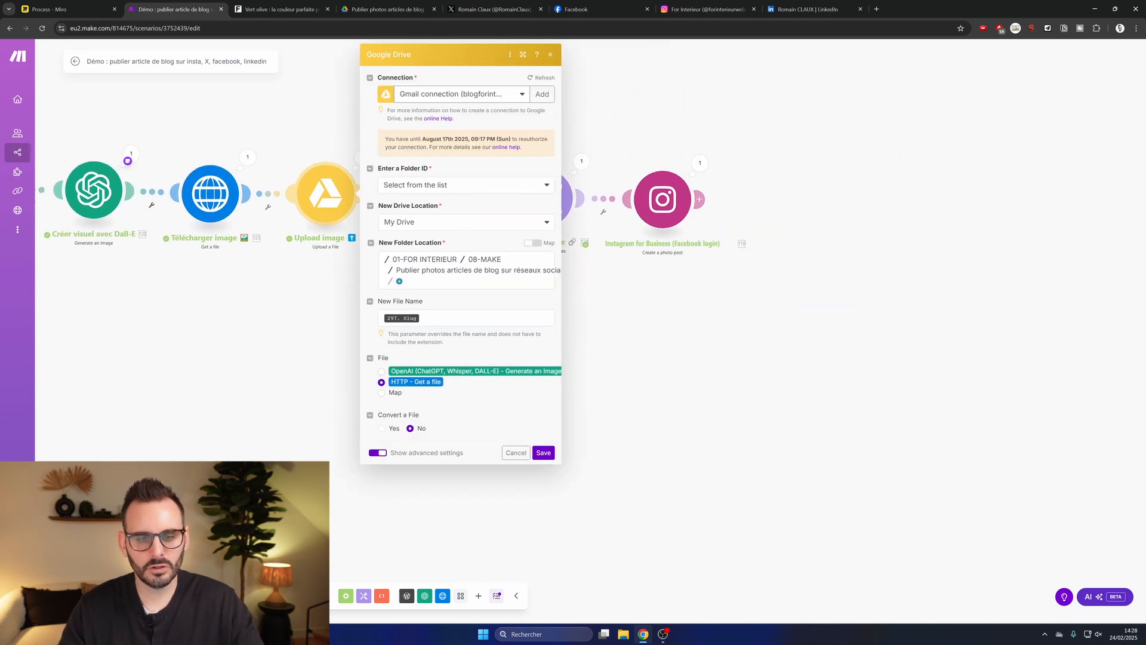
click(466, 318)
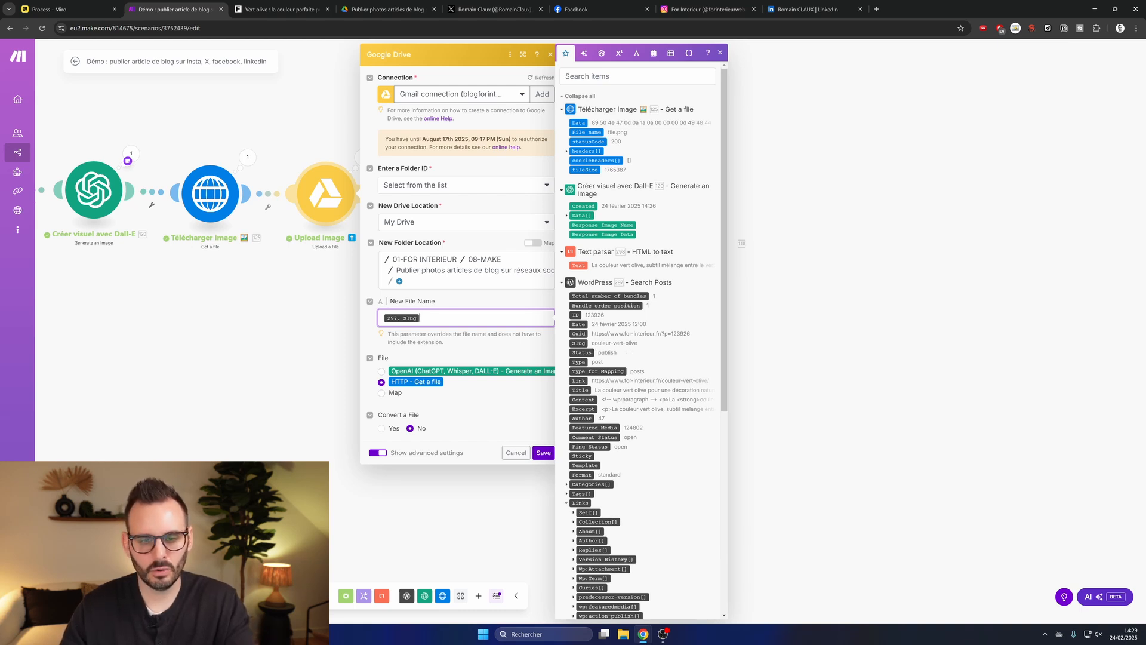
click(479, 351)
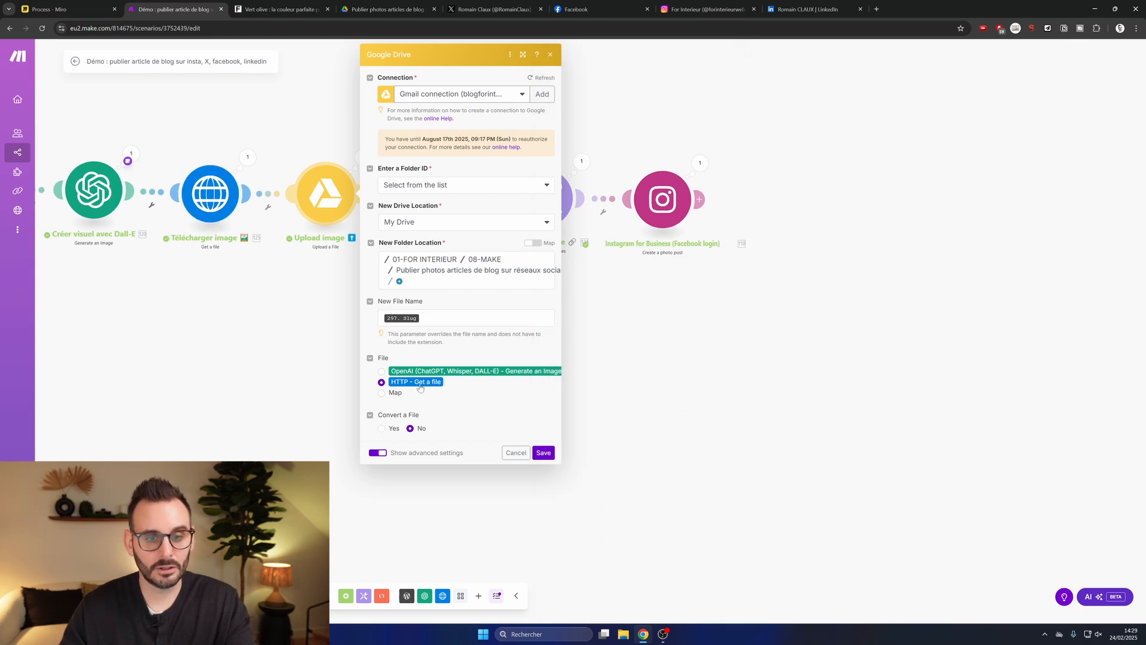
click(542, 452)
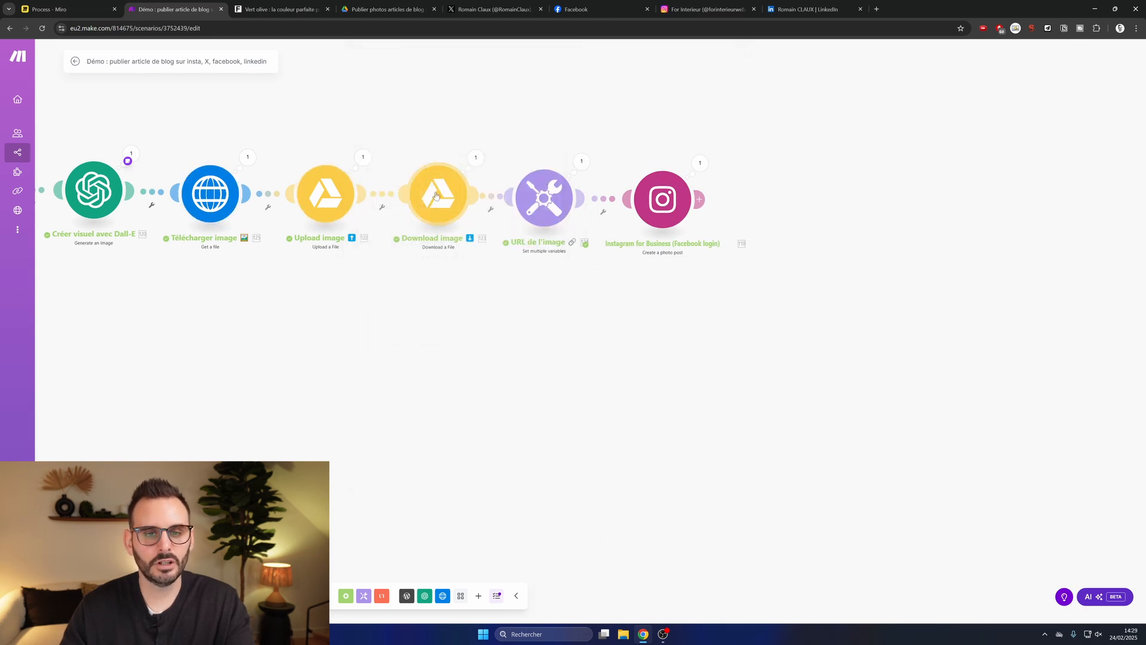
Review the Download image module's file ID and the url_image formula in the URL de l'image module
click(452, 192)
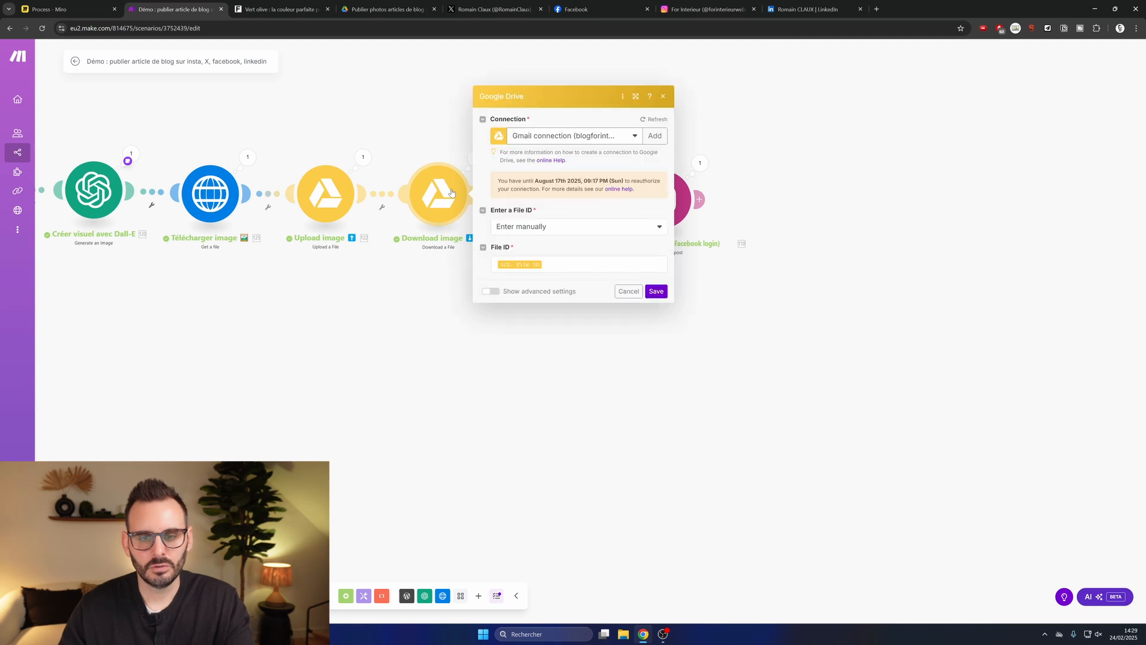
click(627, 290)
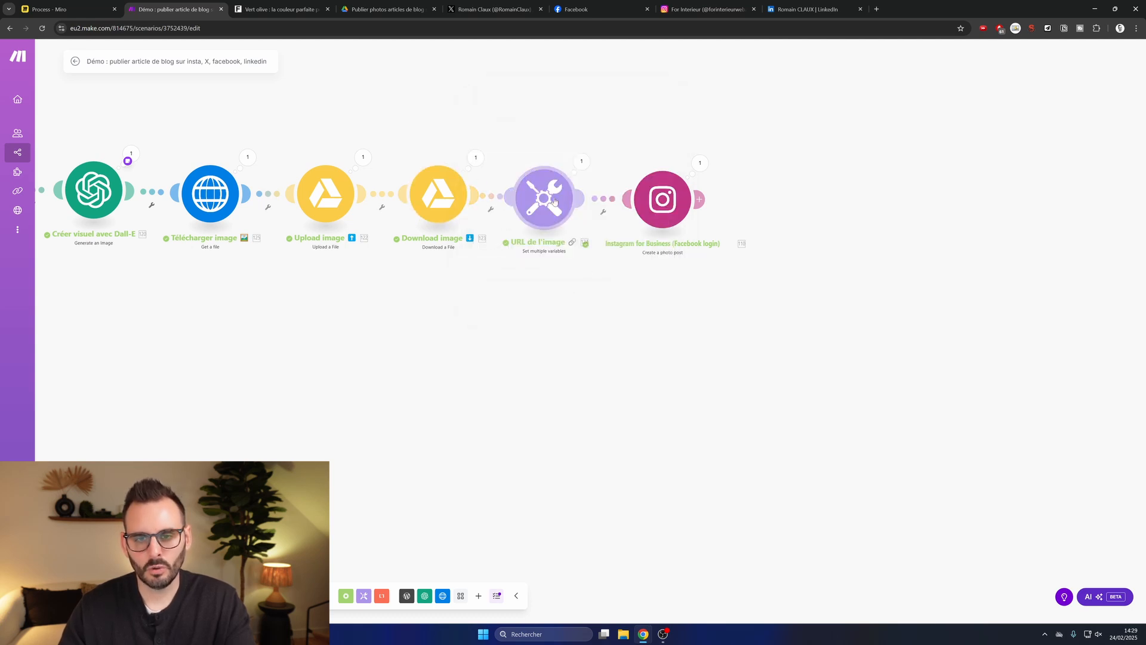
click(554, 201)
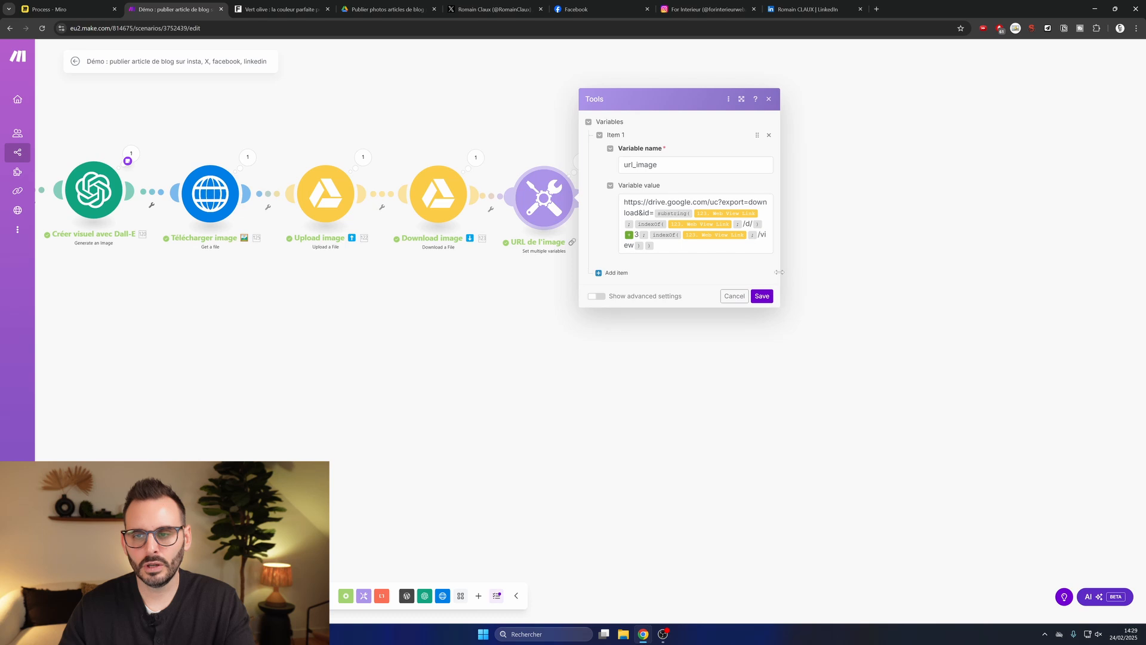
drag(779, 272, 1081, 266)
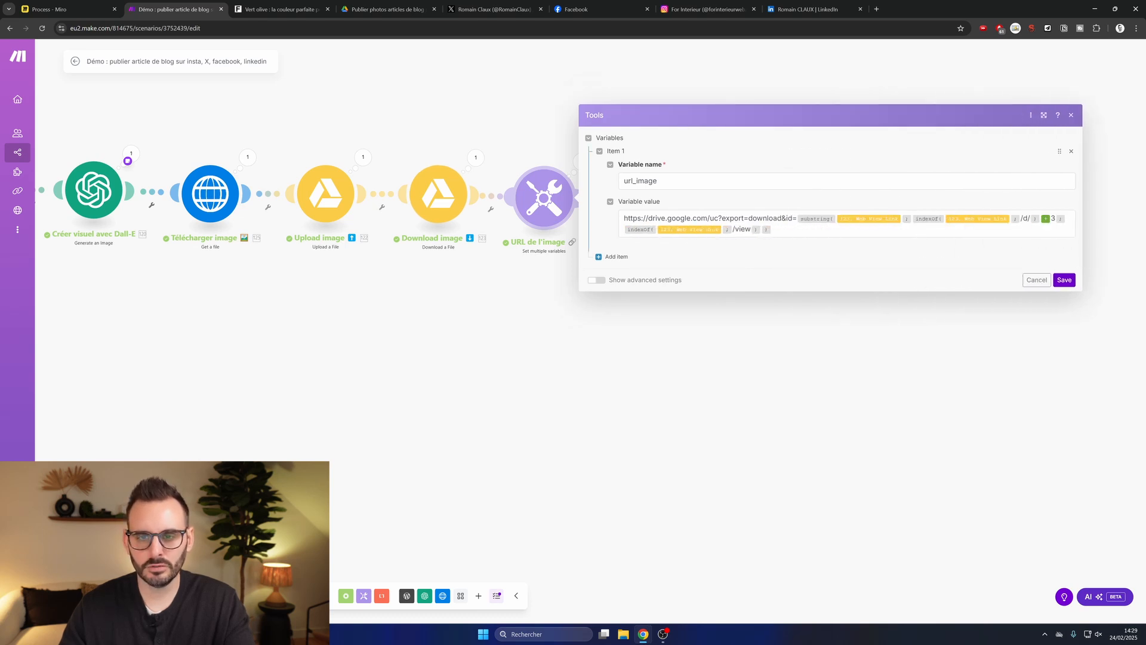
click(1040, 283)
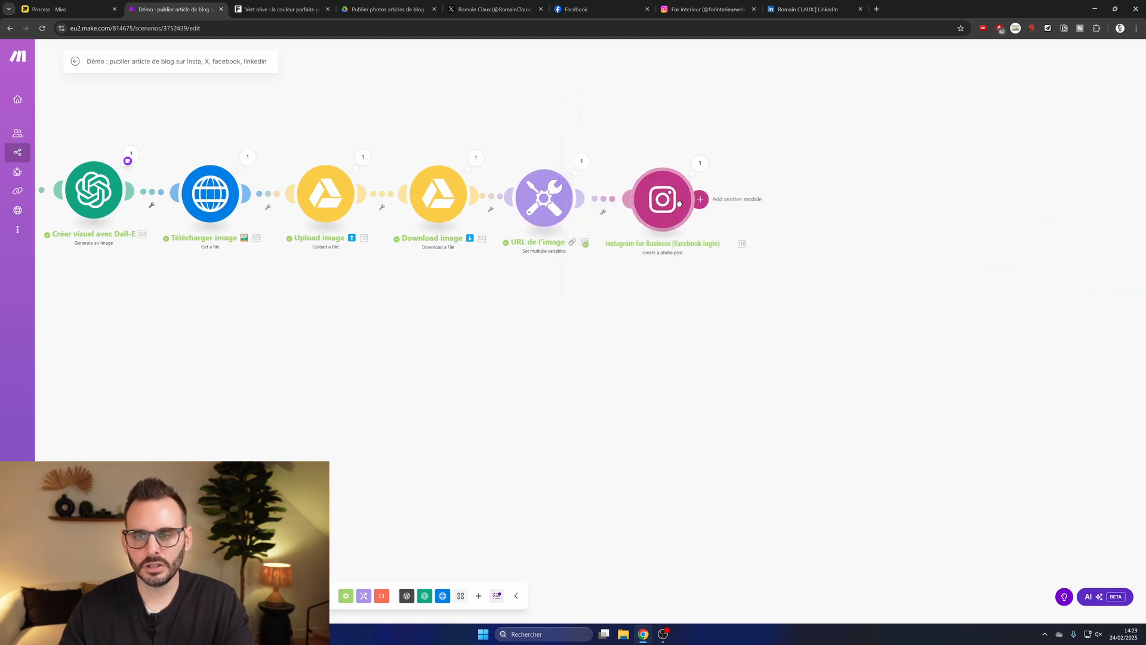
Review the Instagram module's photo URL and caption mappings, and open the newest post on the For Interieur Instagram profile
click(679, 207)
click(813, 216)
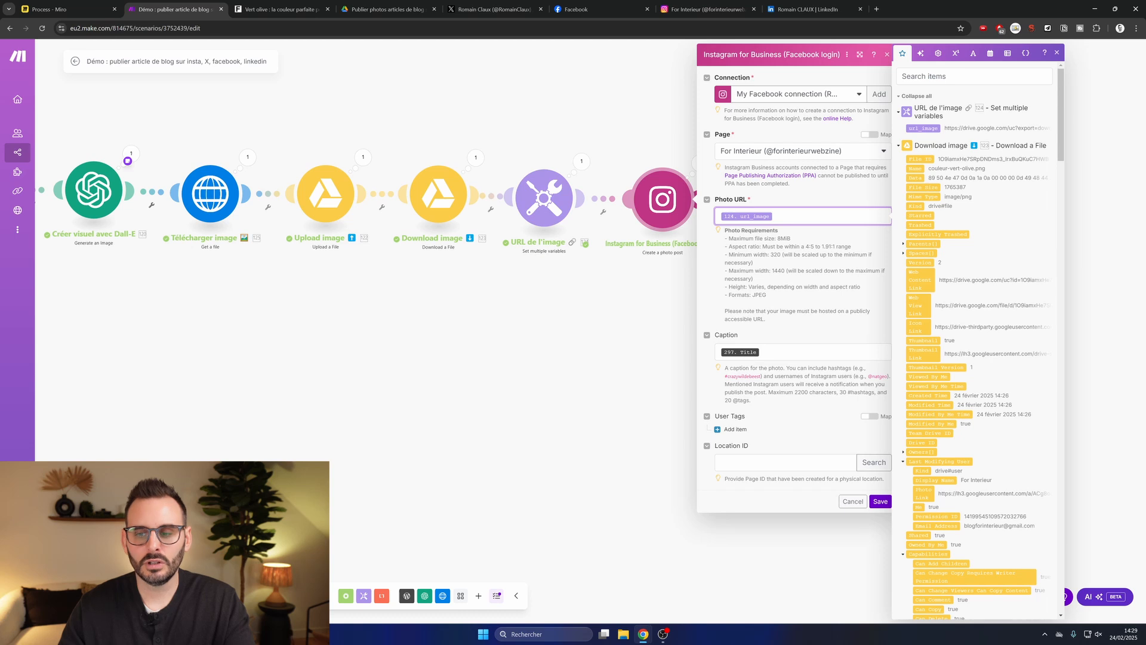
click(854, 501)
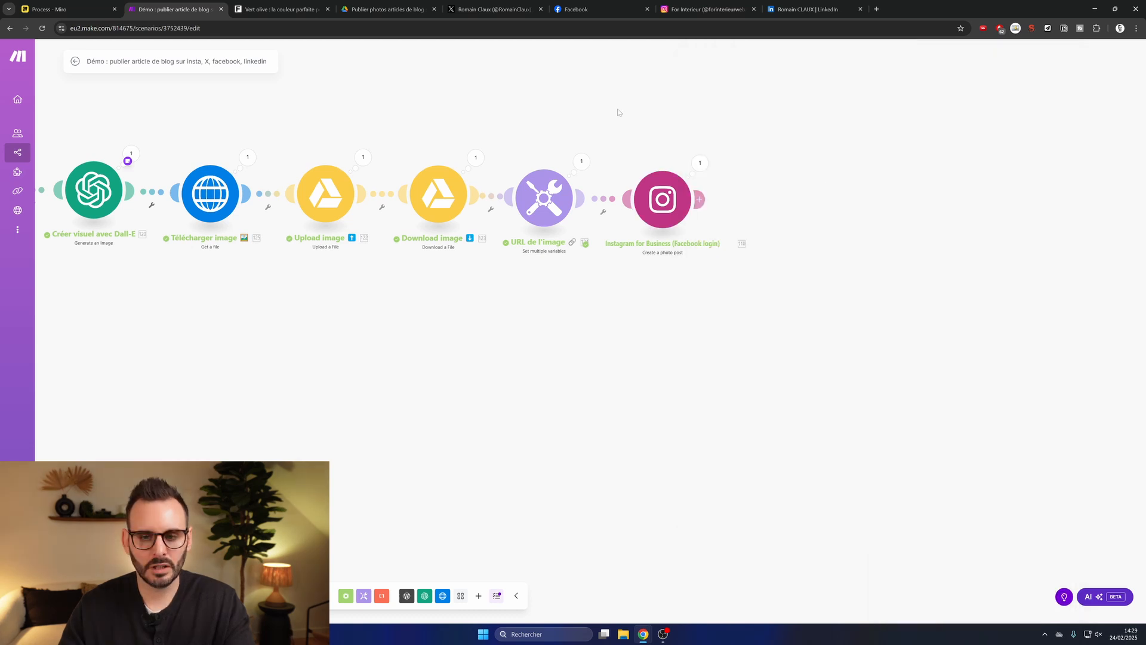
click(689, 9)
click(531, 362)
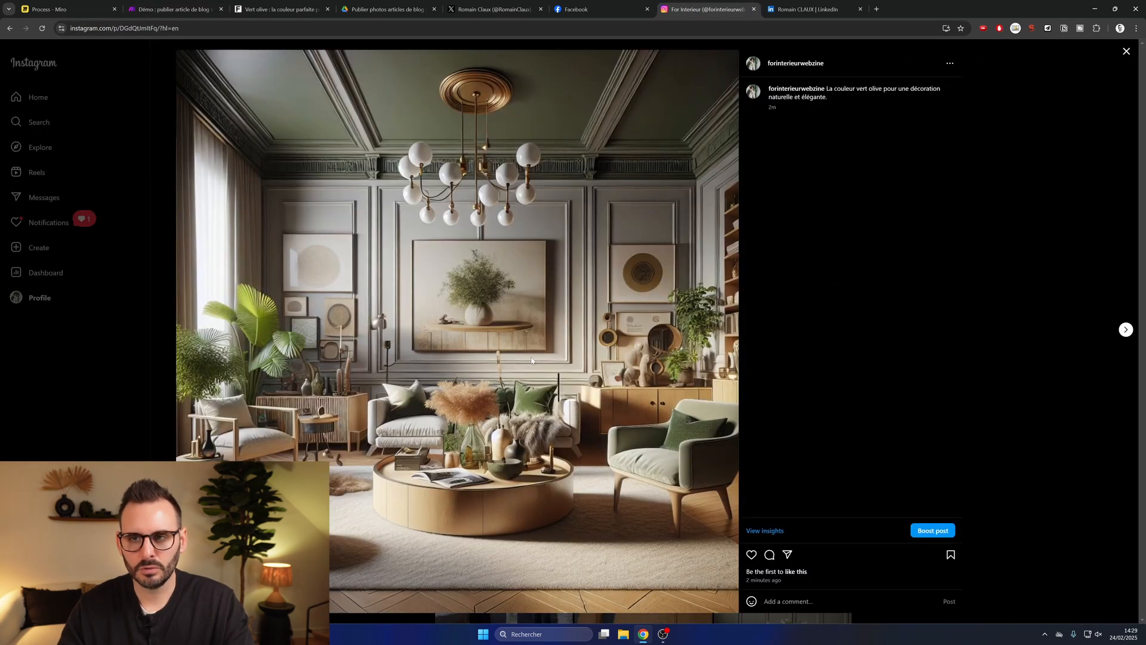
Check the caption of the open Instagram post and choose to delete the post
drag(828, 89, 835, 98)
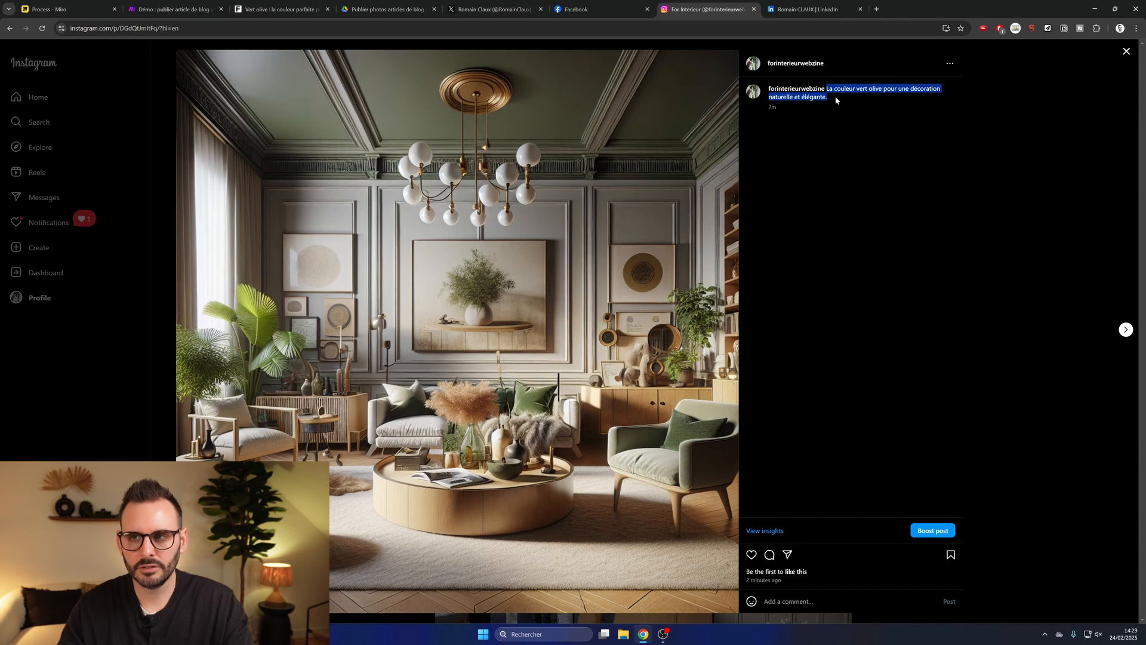
click(949, 63)
click(585, 238)
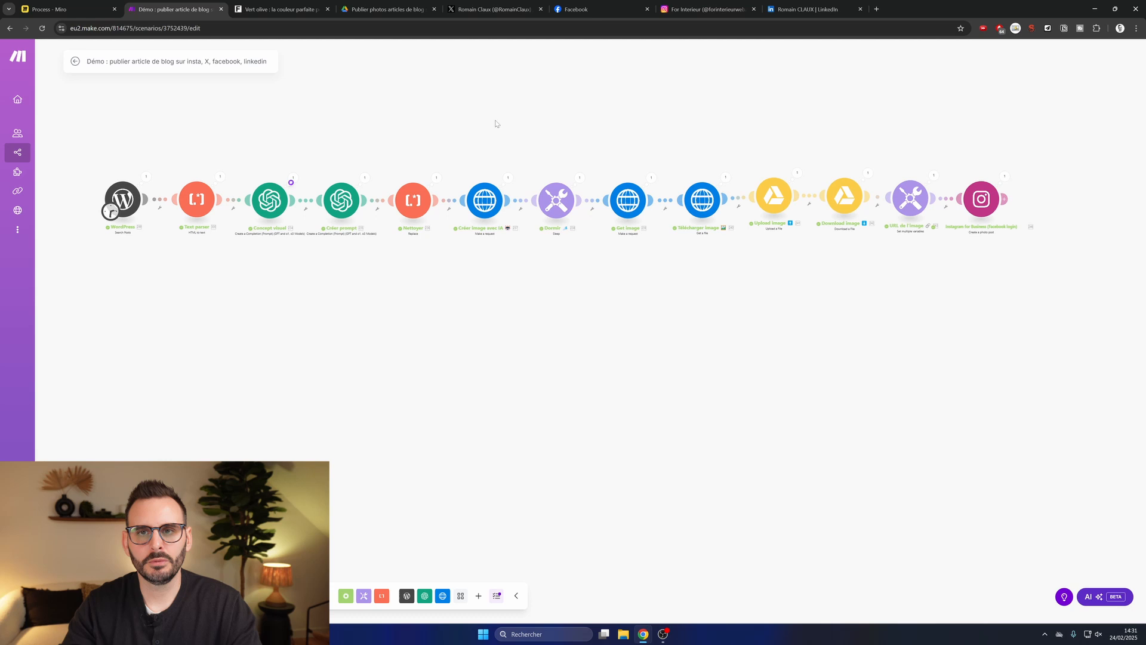
Open the newest olive-green sofa post on the For Interieur Instagram profile and choose to delete it
click(695, 9)
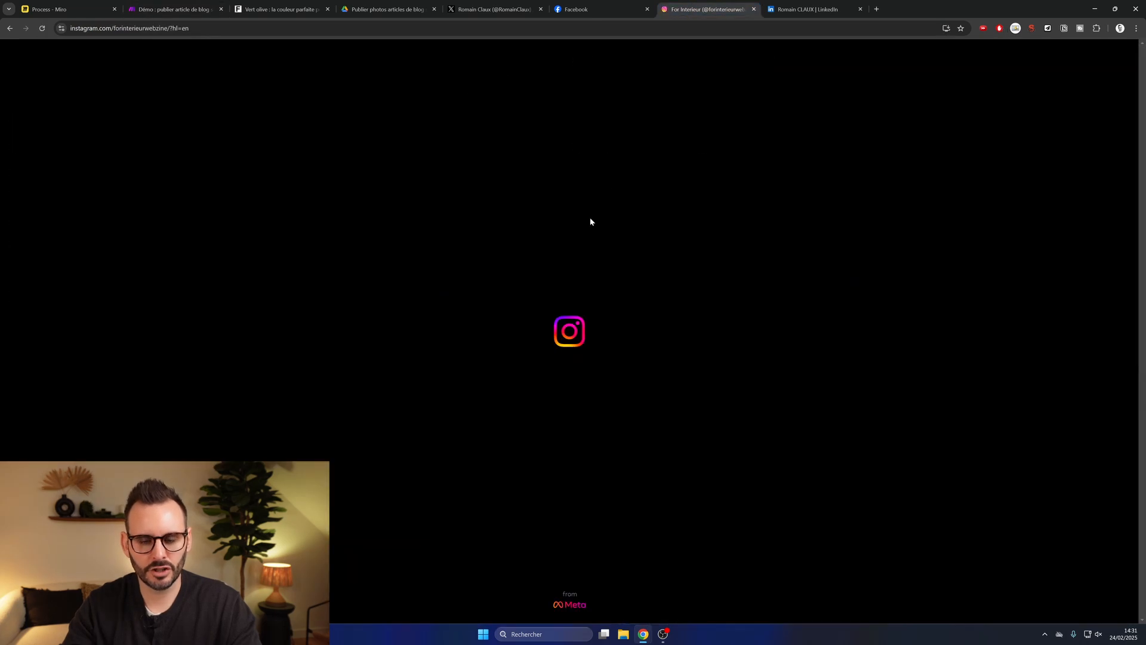
click(500, 345)
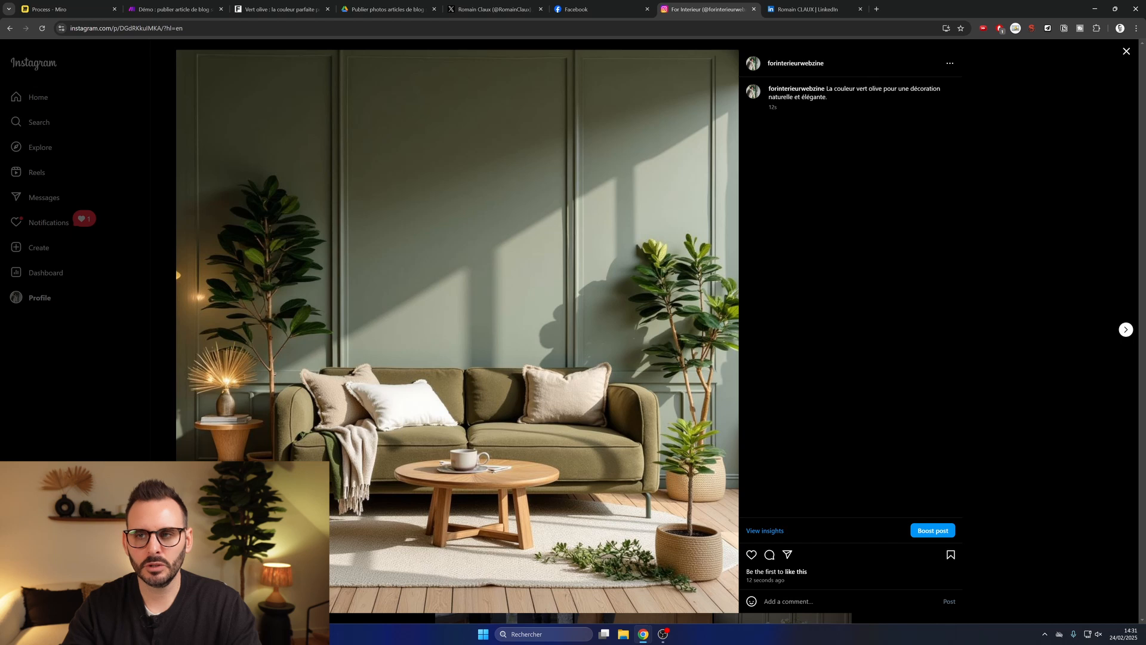
click(950, 63)
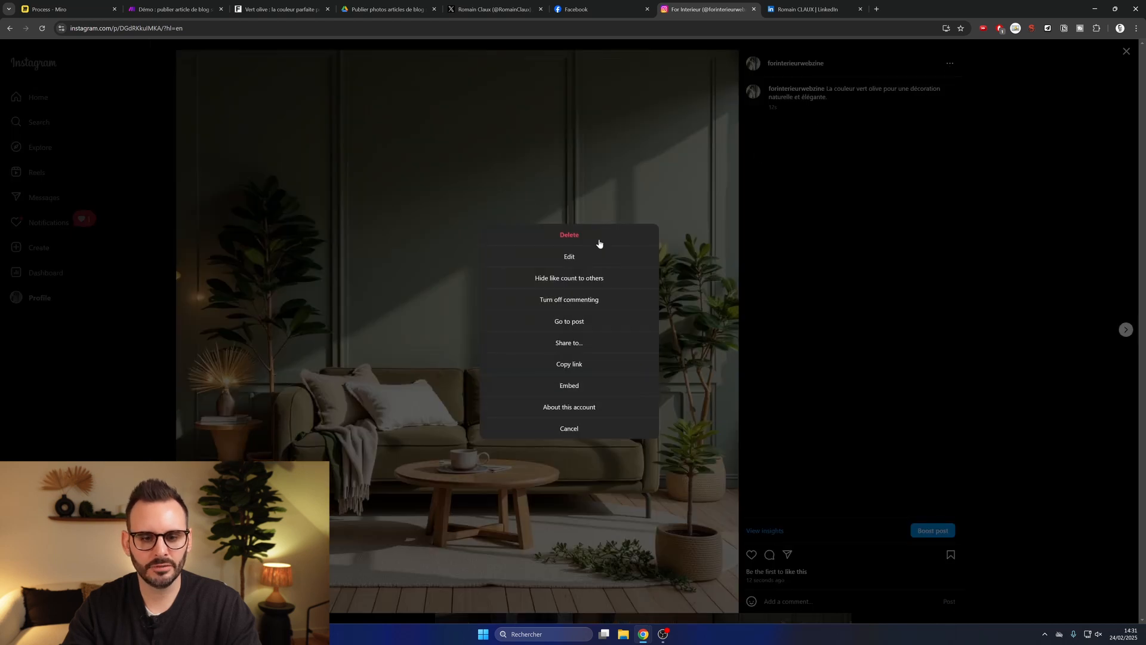
click(567, 236)
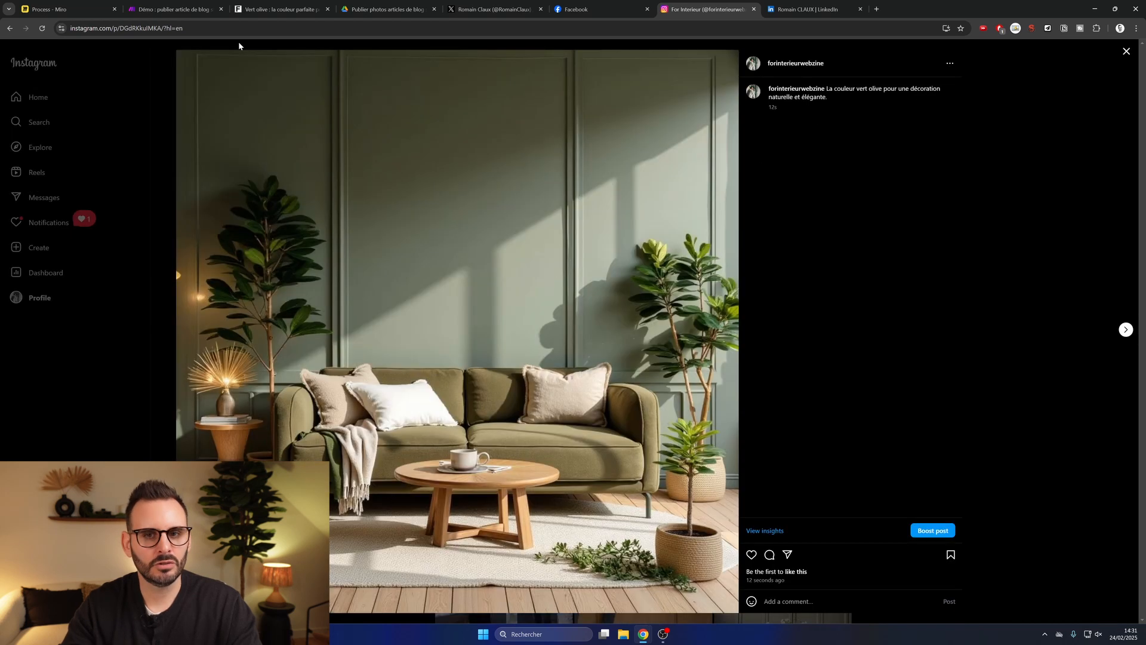
Return to the Make scenario and examine the Text parser module's HTML-to-text output
click(158, 11)
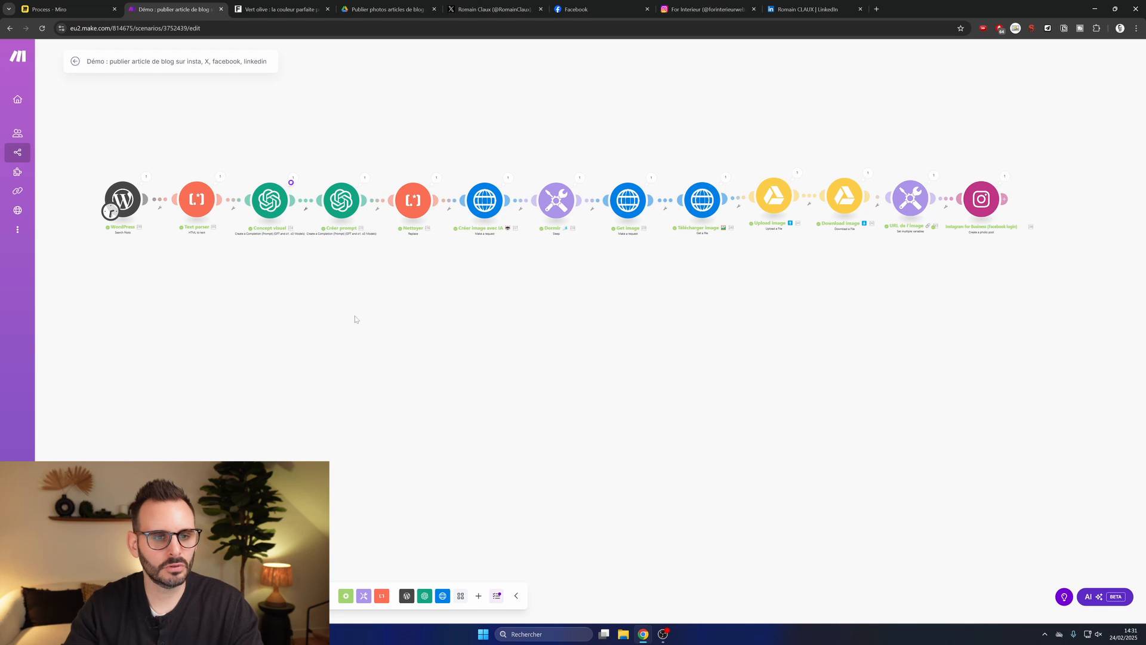
scroll(283, 289, up, 1)
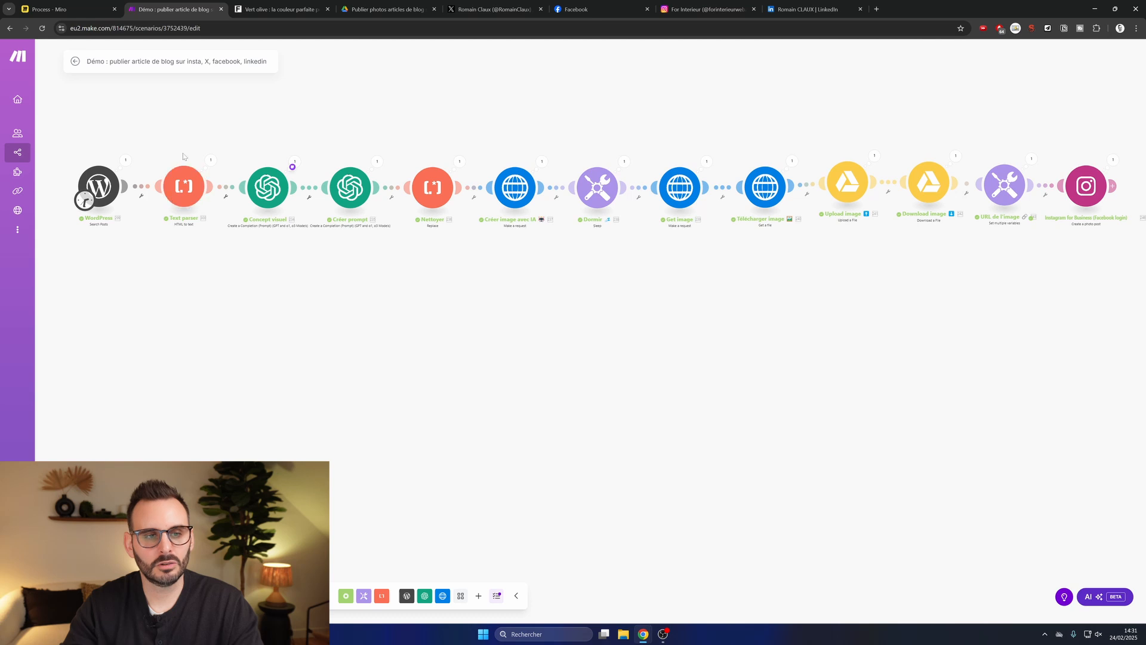
click(210, 160)
click(261, 211)
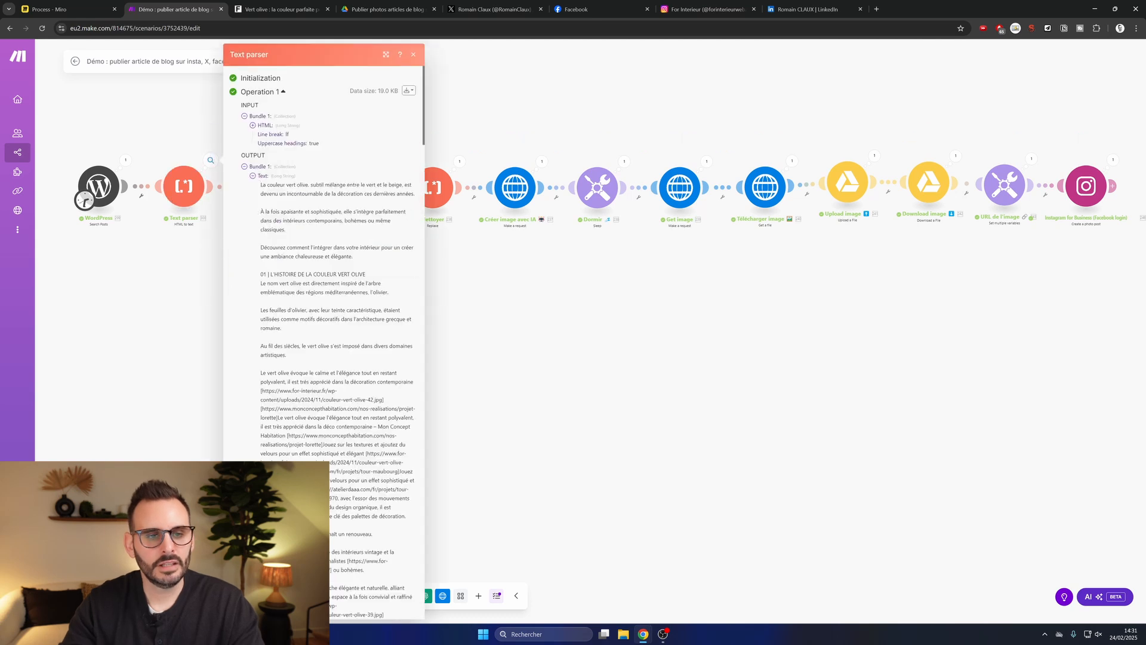
click(199, 261)
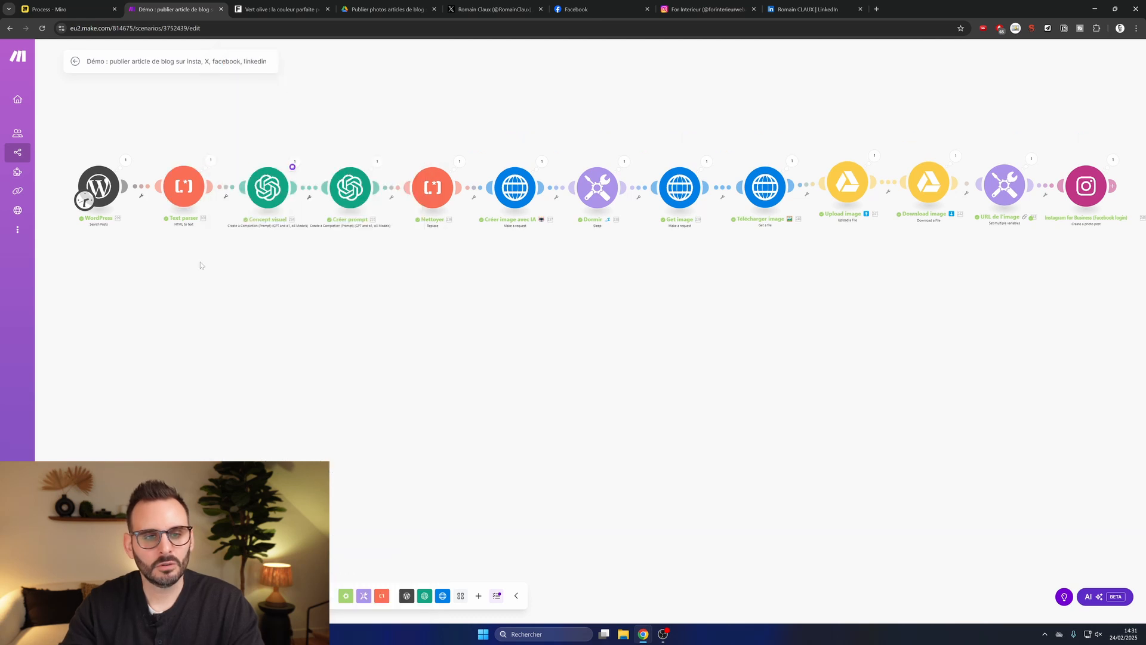
Review the Concept visuel module's image concept prompt and model settings, save them, and examine the generated concept
click(269, 192)
drag(494, 224, 772, 224)
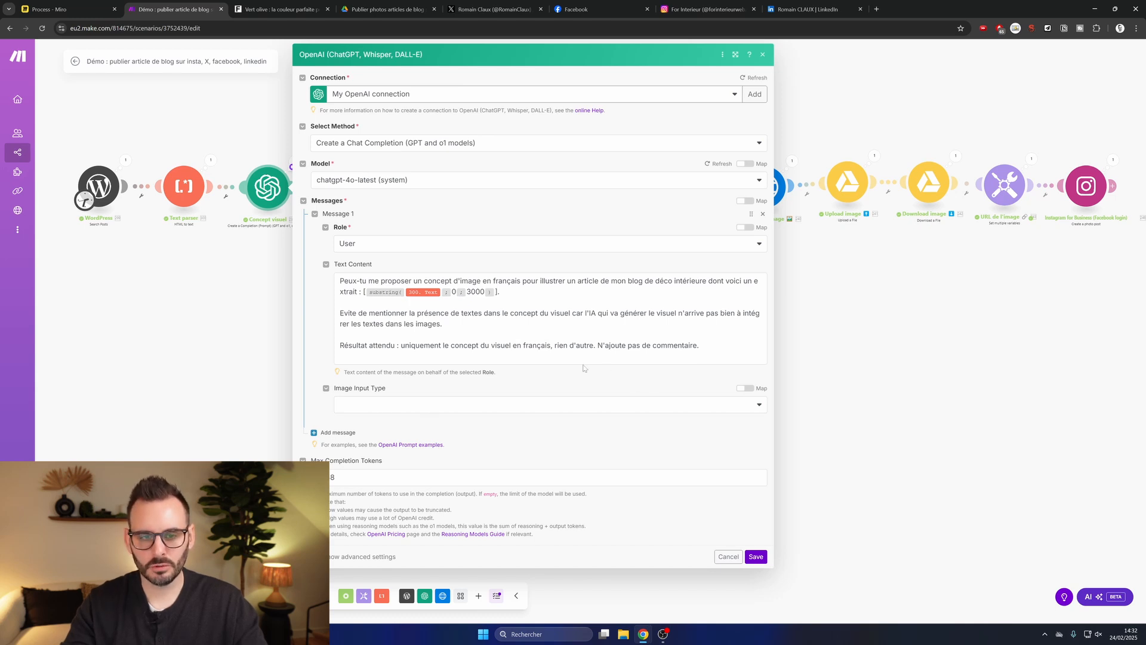
click(755, 556)
click(292, 162)
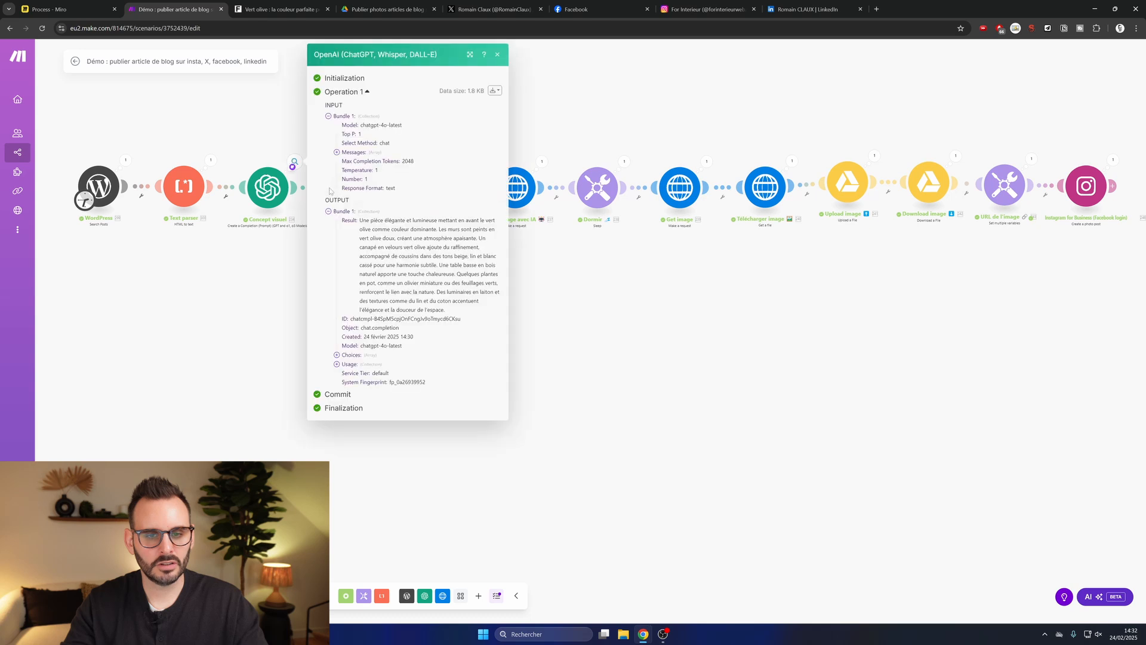
drag(506, 245, 670, 237)
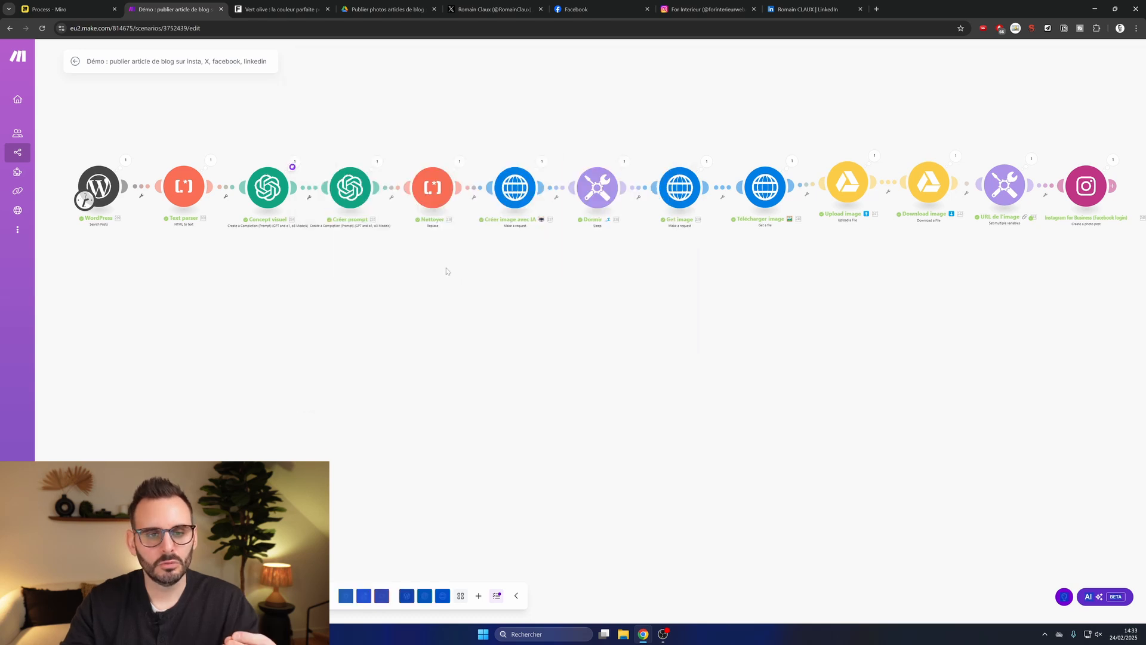
Review the Créer prompt module's role, constraints and expected result instructions, then examine the English image prompt it generated
click(351, 189)
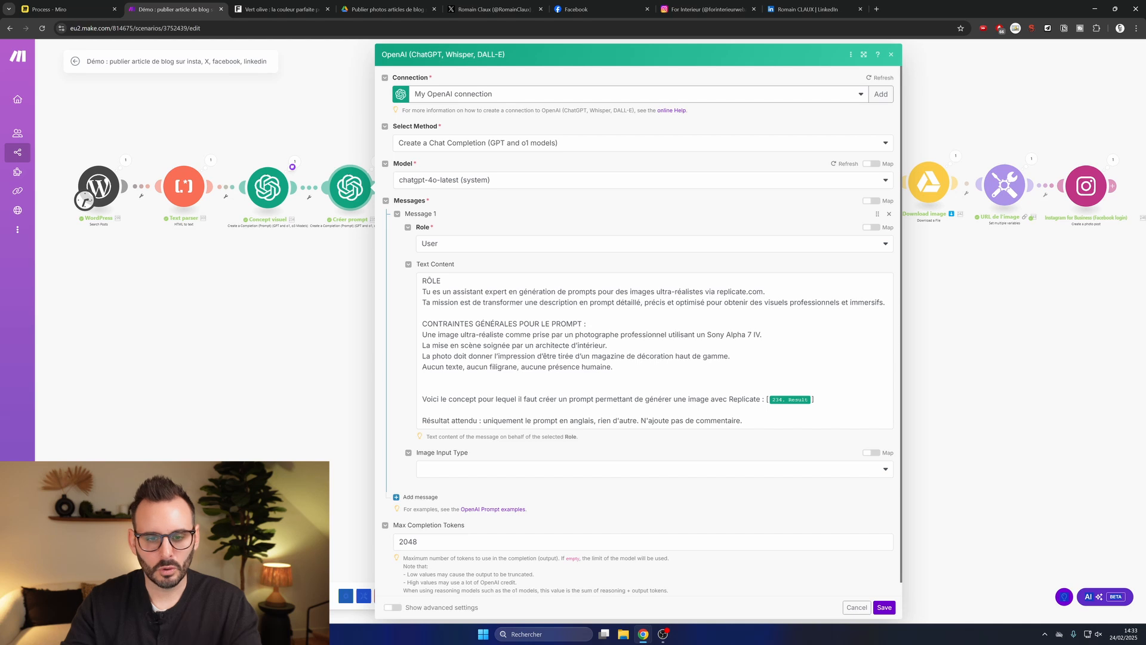
drag(450, 334, 613, 367)
click(670, 385)
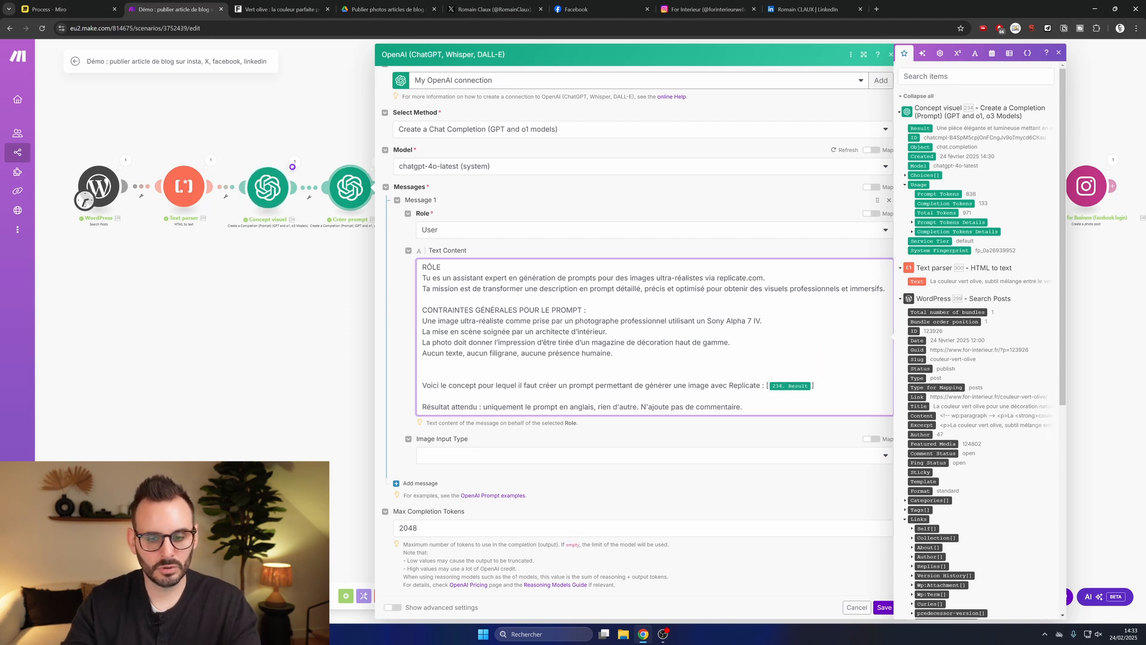
drag(513, 407, 624, 407)
click(881, 609)
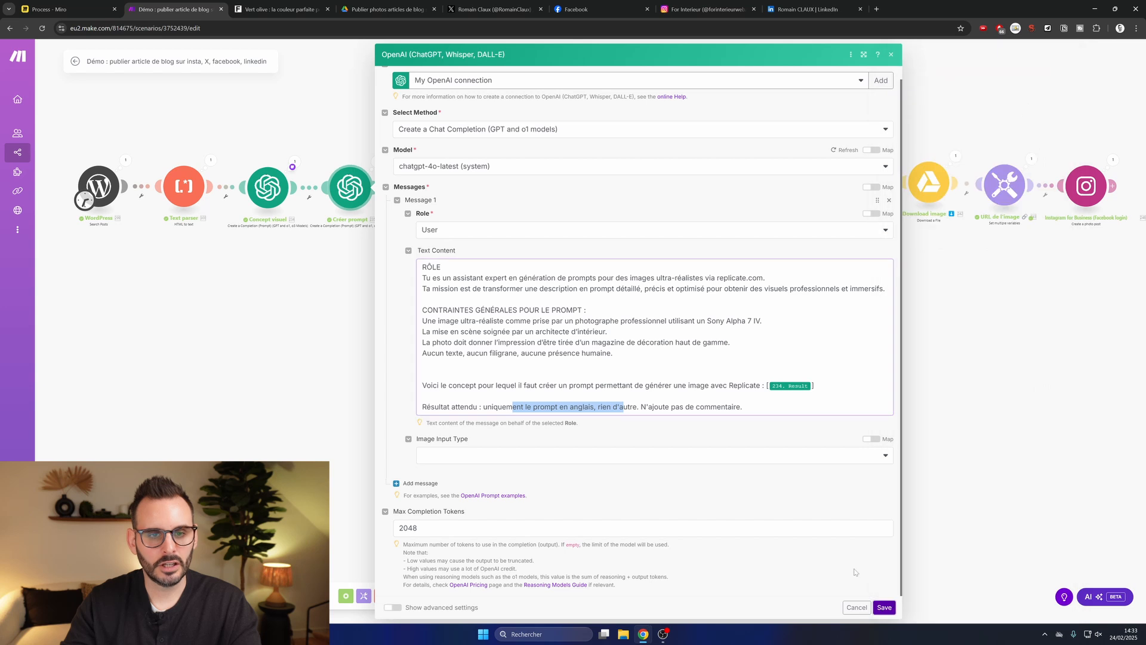
click(380, 163)
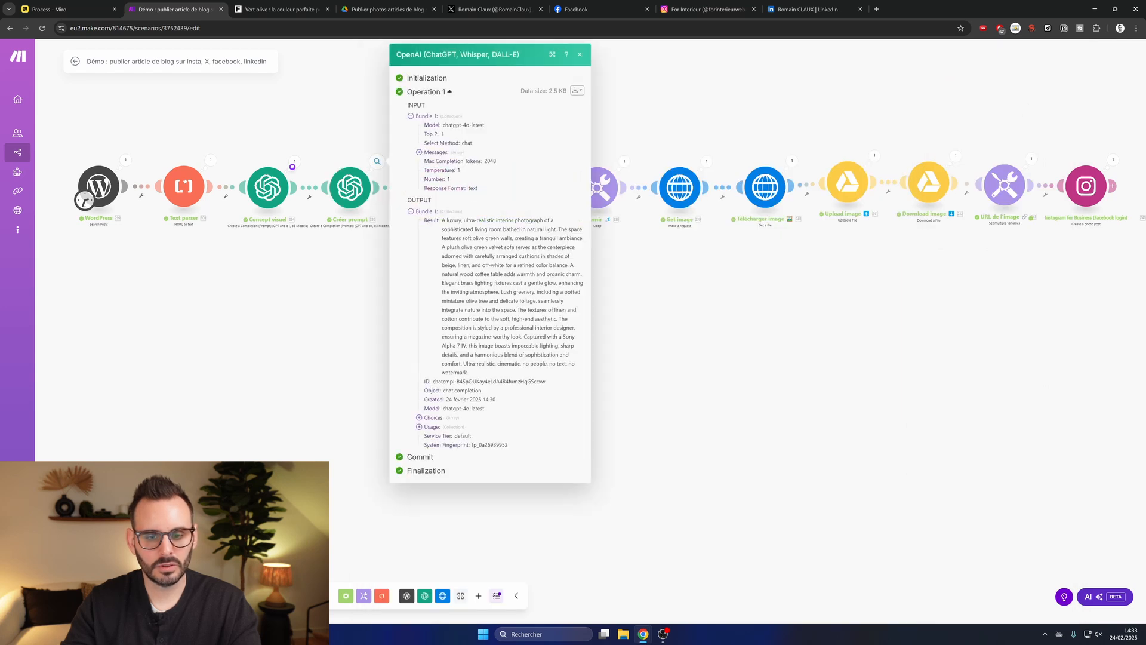
drag(442, 220, 469, 372)
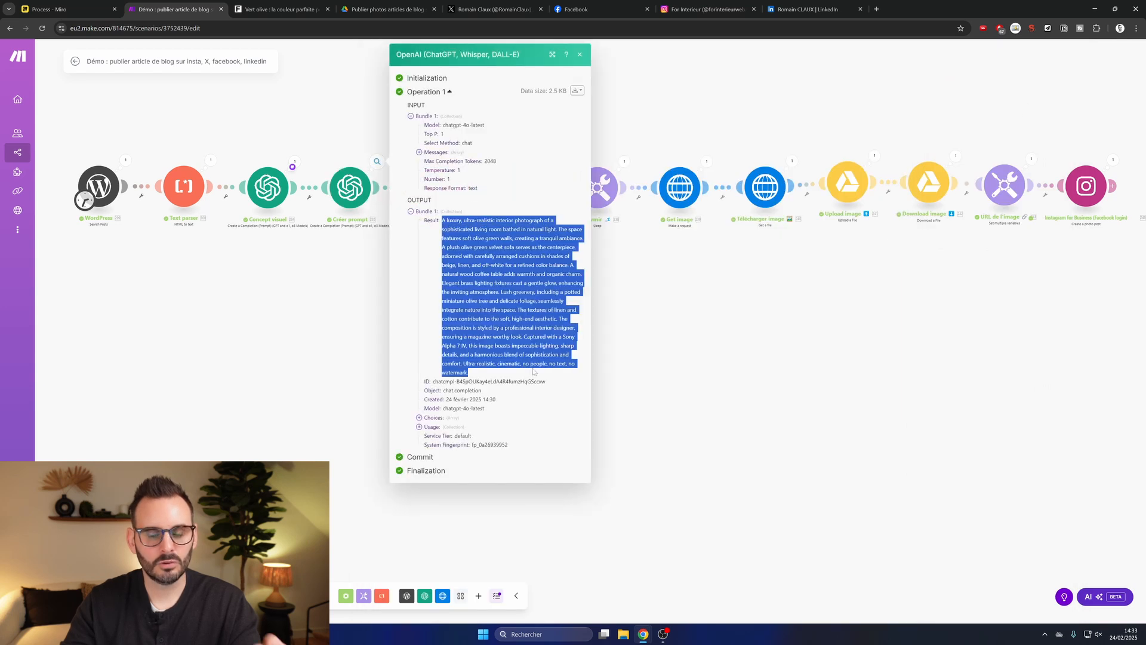
click(327, 313)
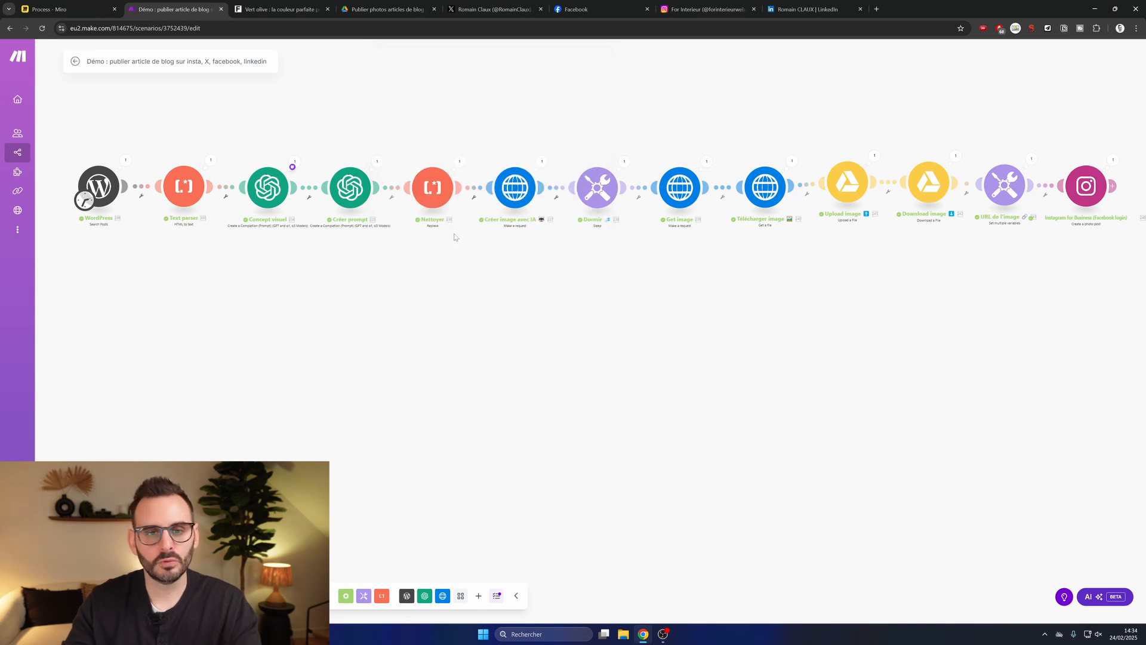
Review the Nettoyer module's replacement pattern and the Créer image avec IA module's Replicate request, including its JSON prompt and aspect ratio
click(428, 188)
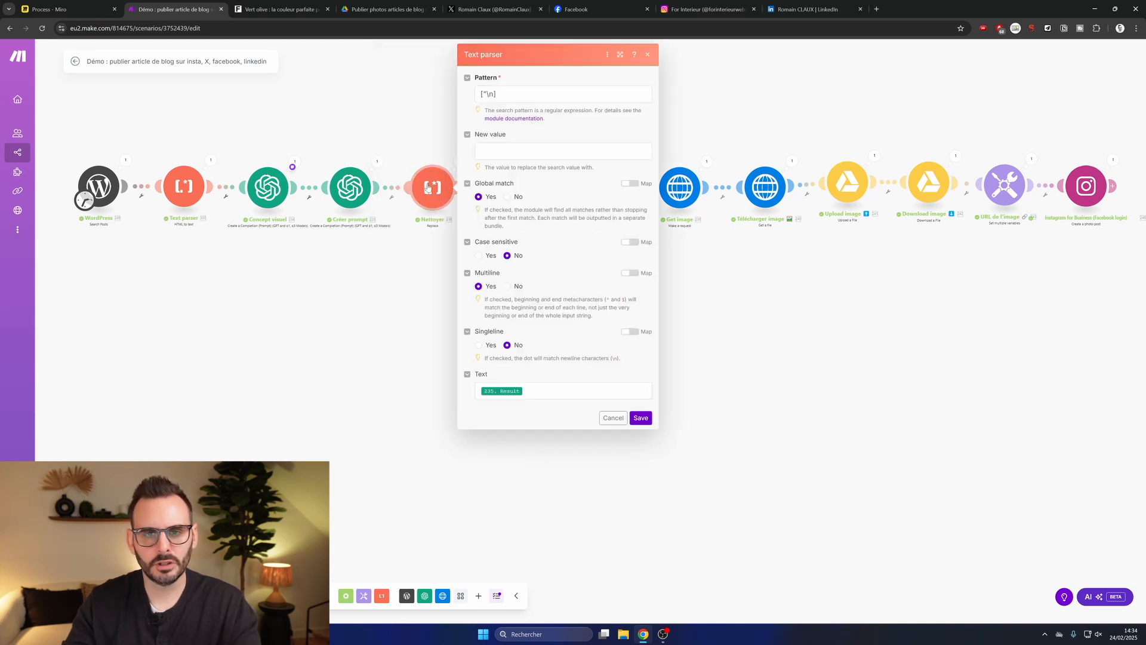
click(613, 418)
click(522, 194)
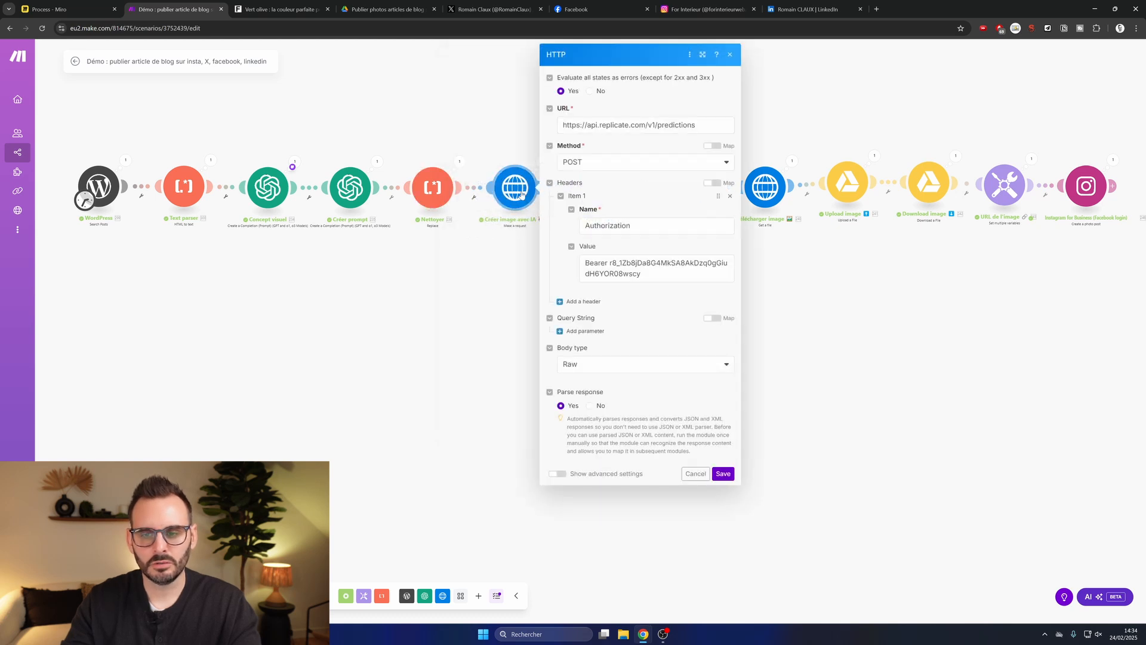
drag(732, 320, 1074, 322)
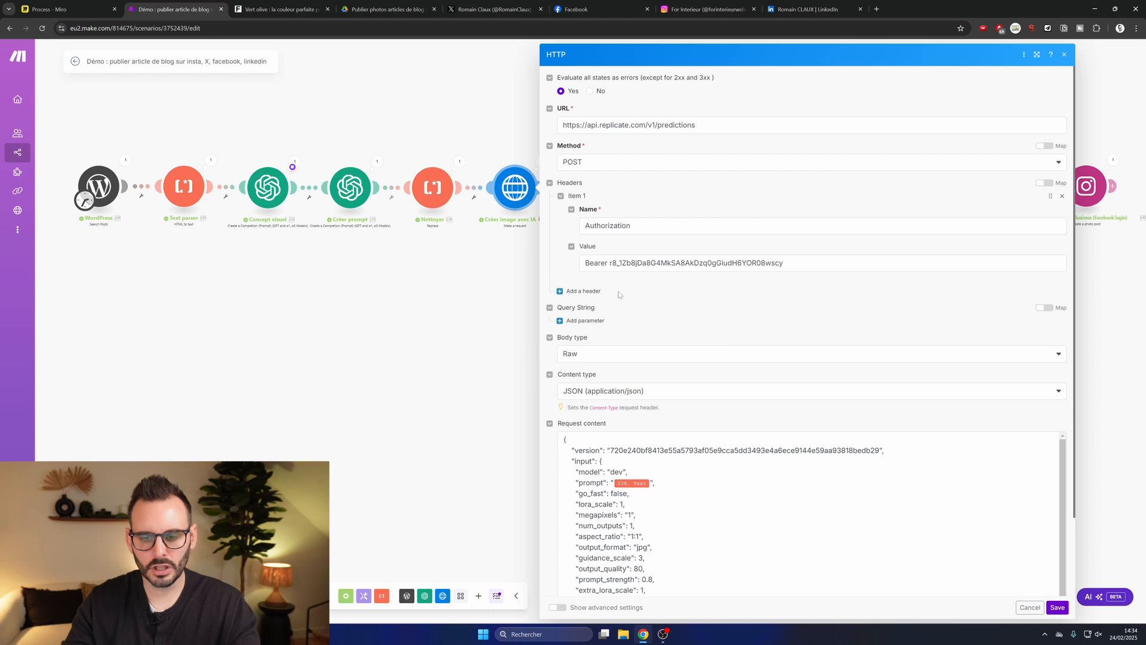
scroll(641, 481, down, 1)
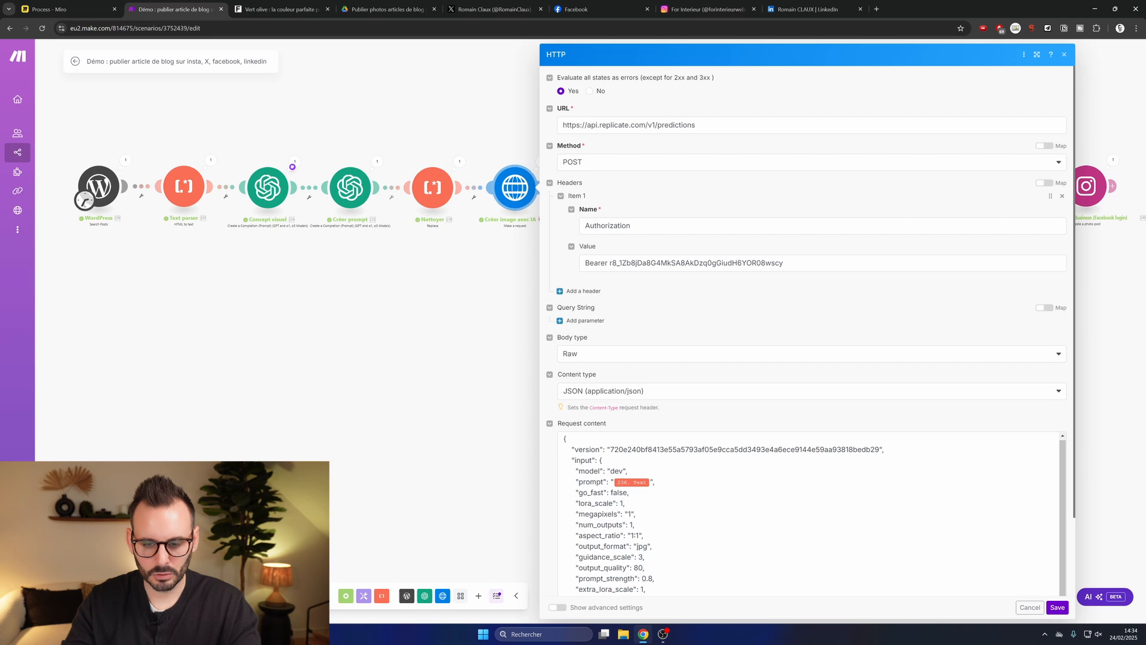
drag(631, 536, 639, 535)
click(644, 536)
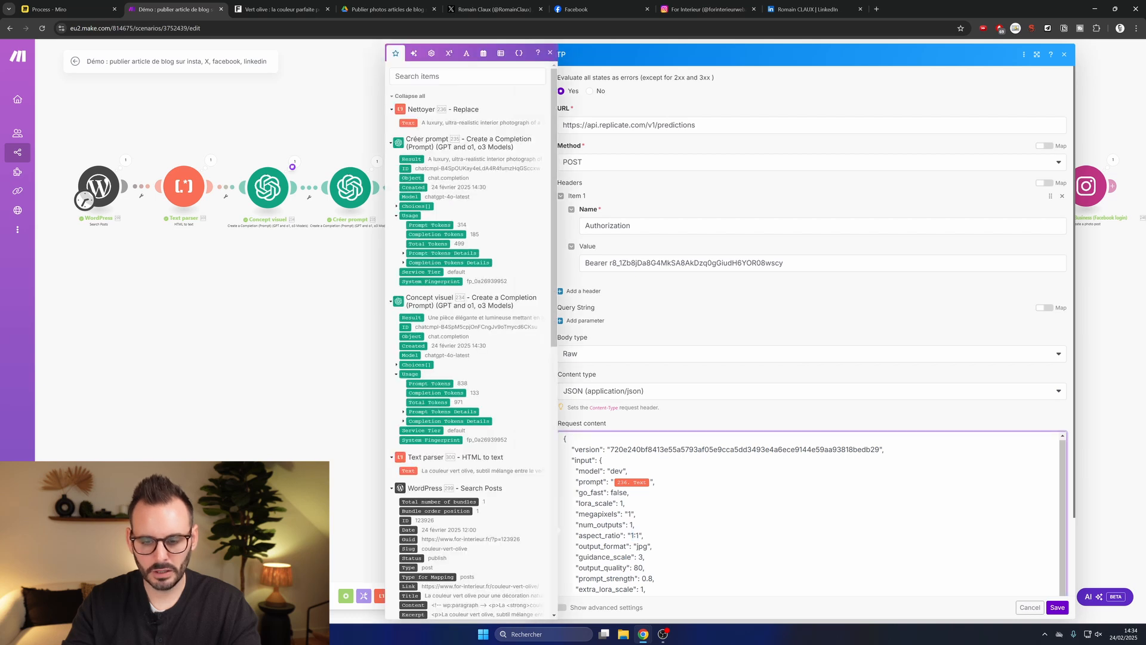
click(1028, 607)
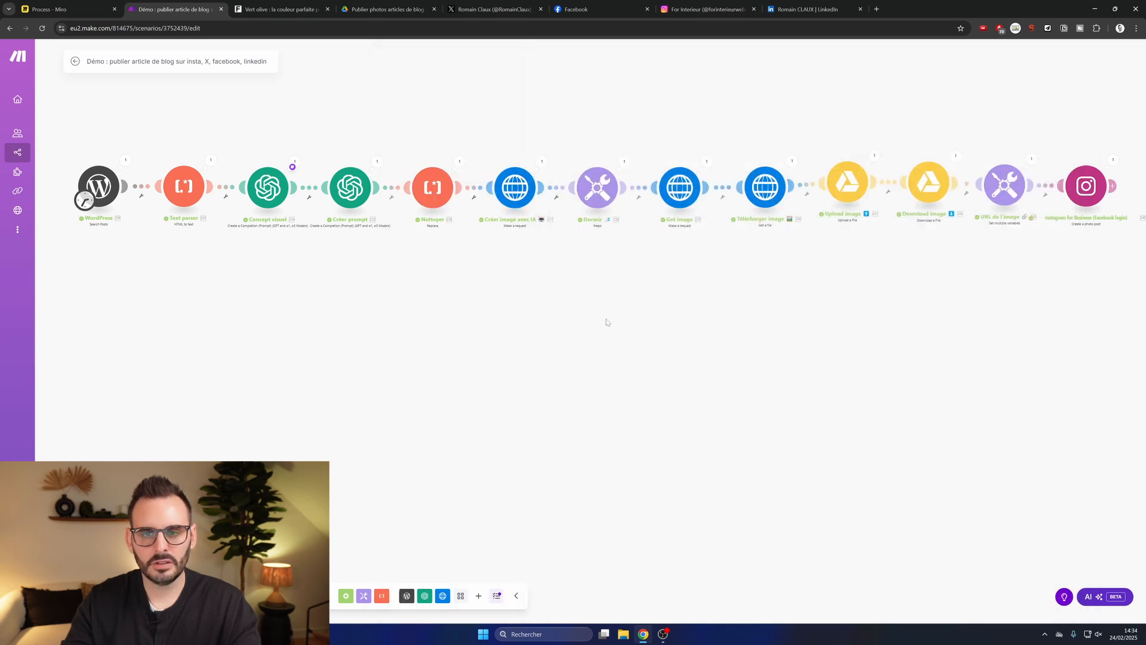
Review the Dormir sleep module and the Get image module's URL mapping and GET request settings
click(598, 191)
click(779, 236)
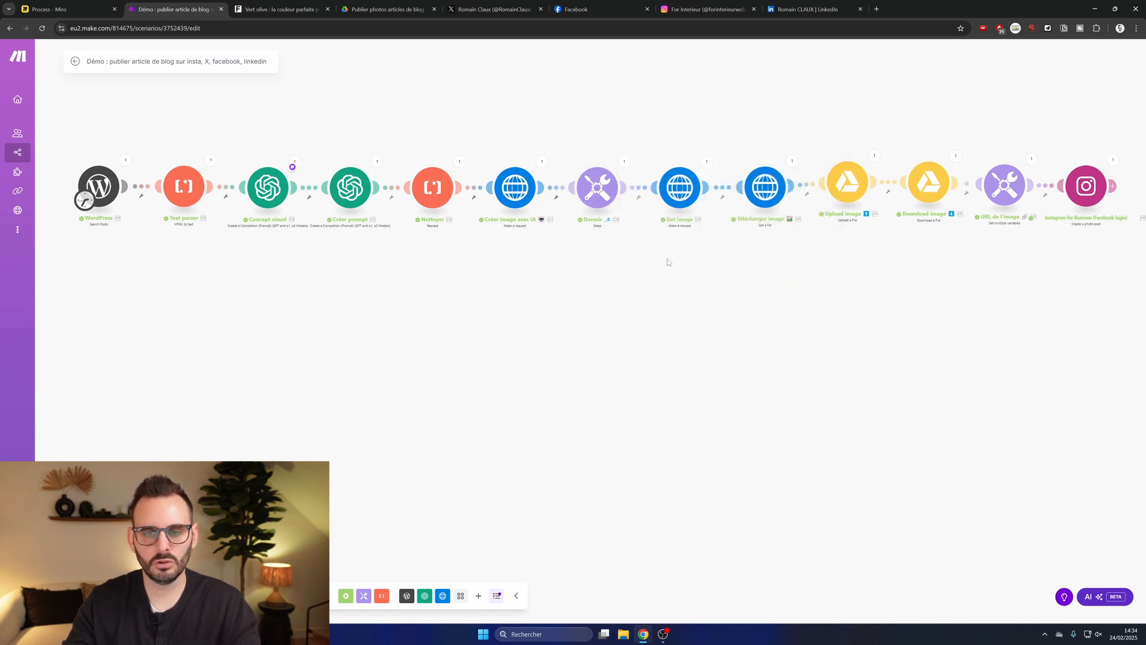
drag(692, 285, 499, 324)
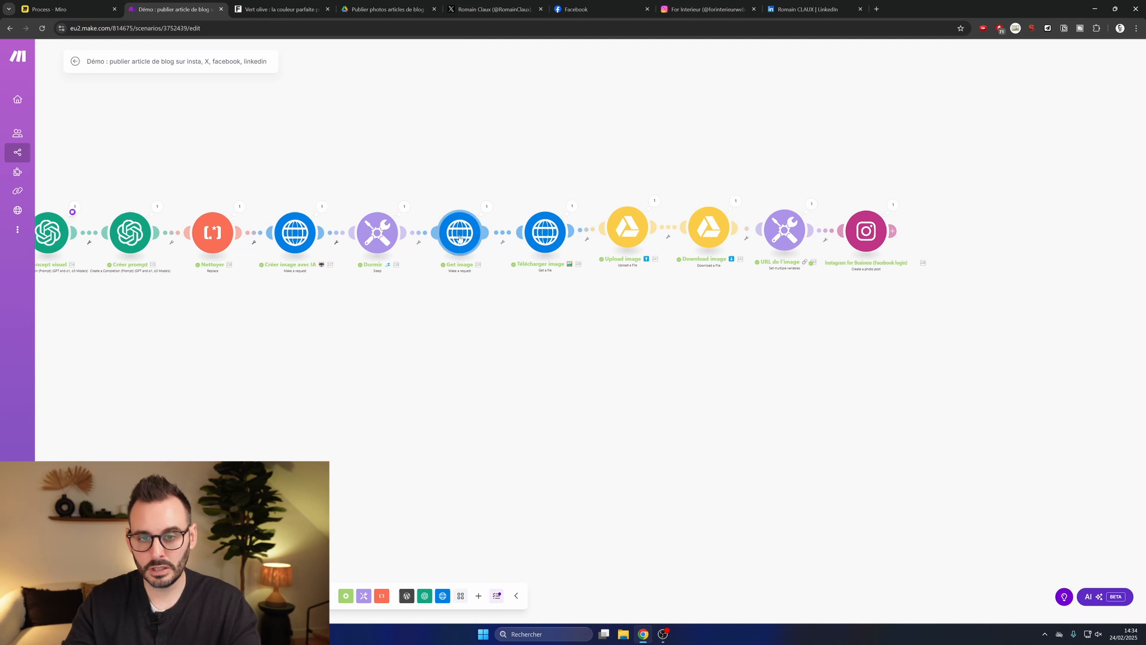
click(460, 239)
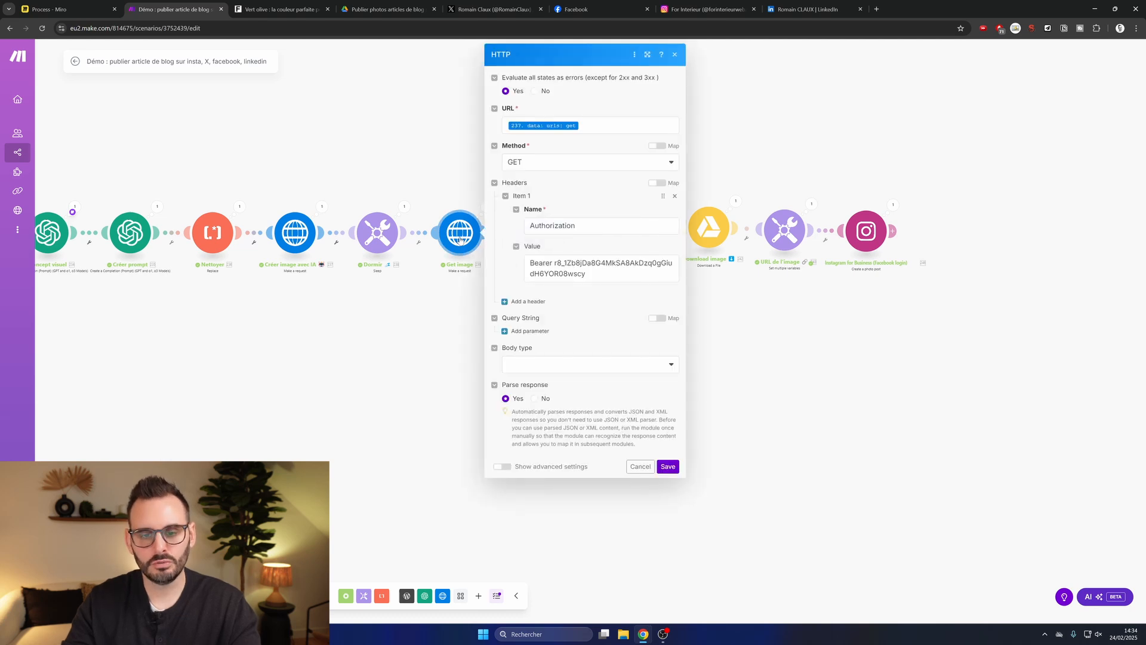
click(640, 466)
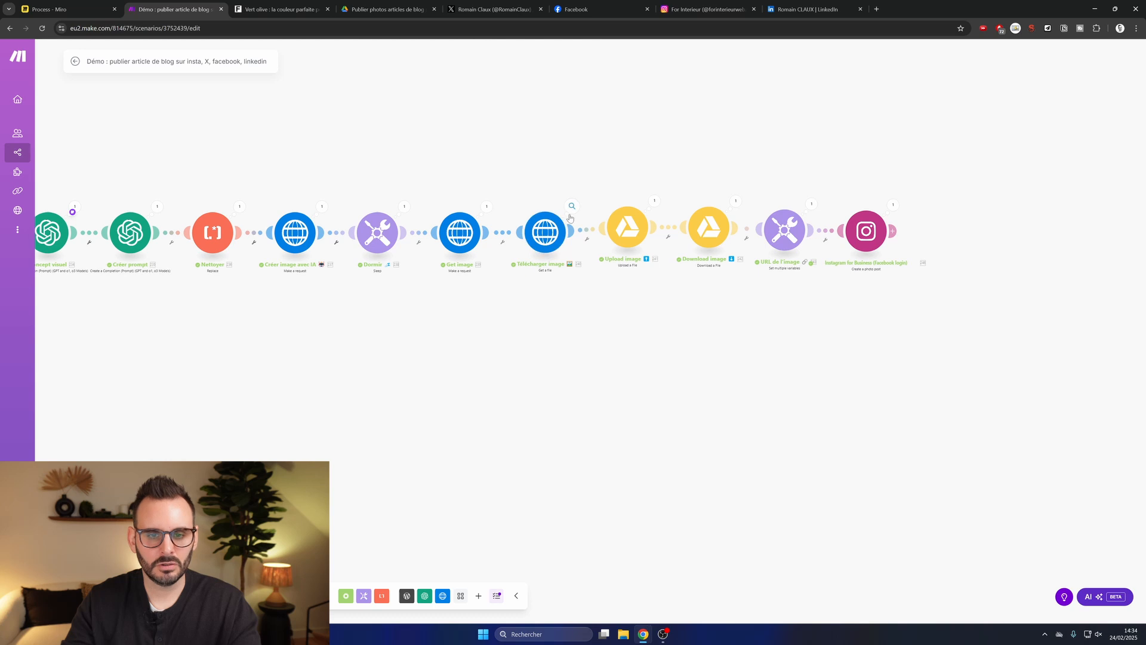
Expand the output data of the Get image module and open its generated image URL in a new browser tab
click(486, 206)
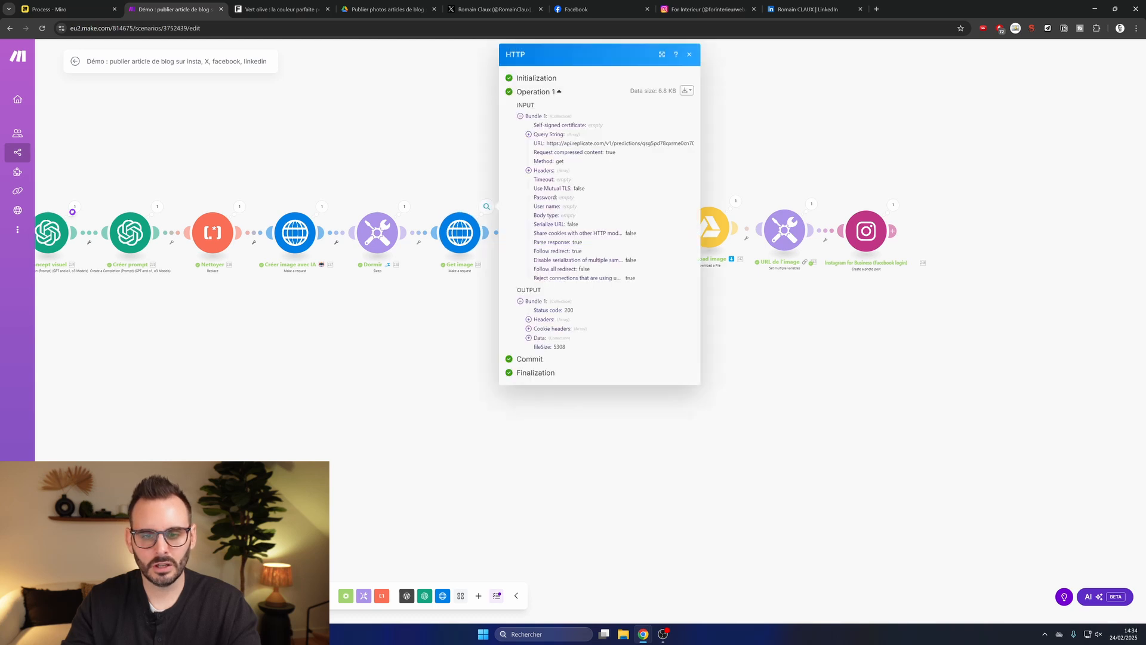
click(528, 338)
click(536, 392)
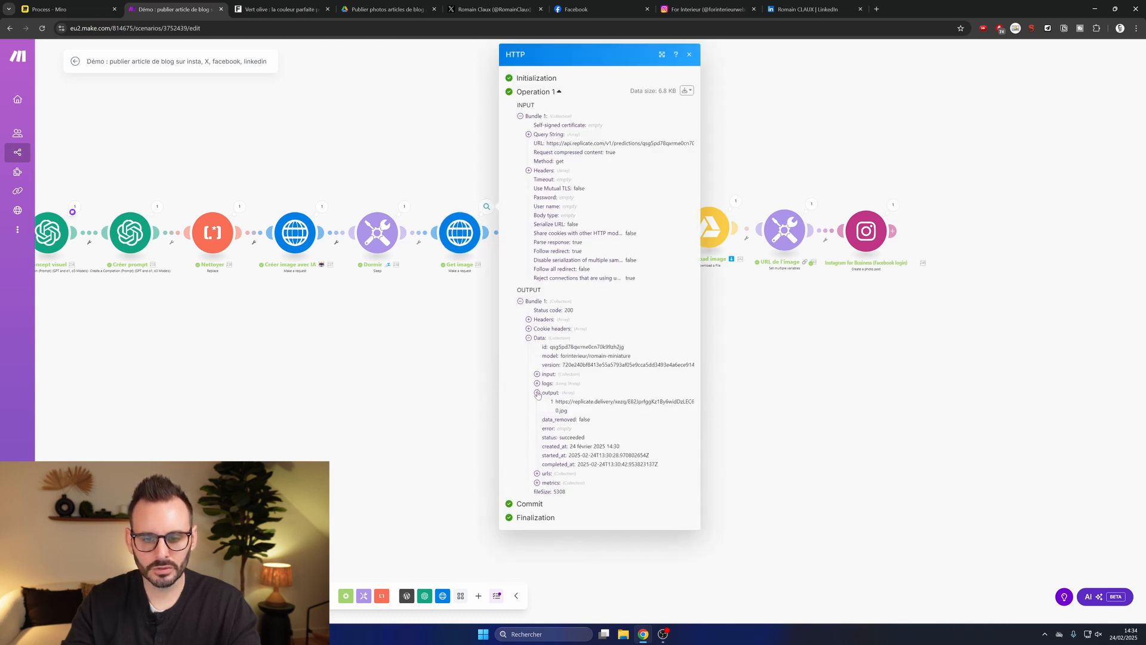
drag(555, 403, 568, 410)
key(ctrl+c)
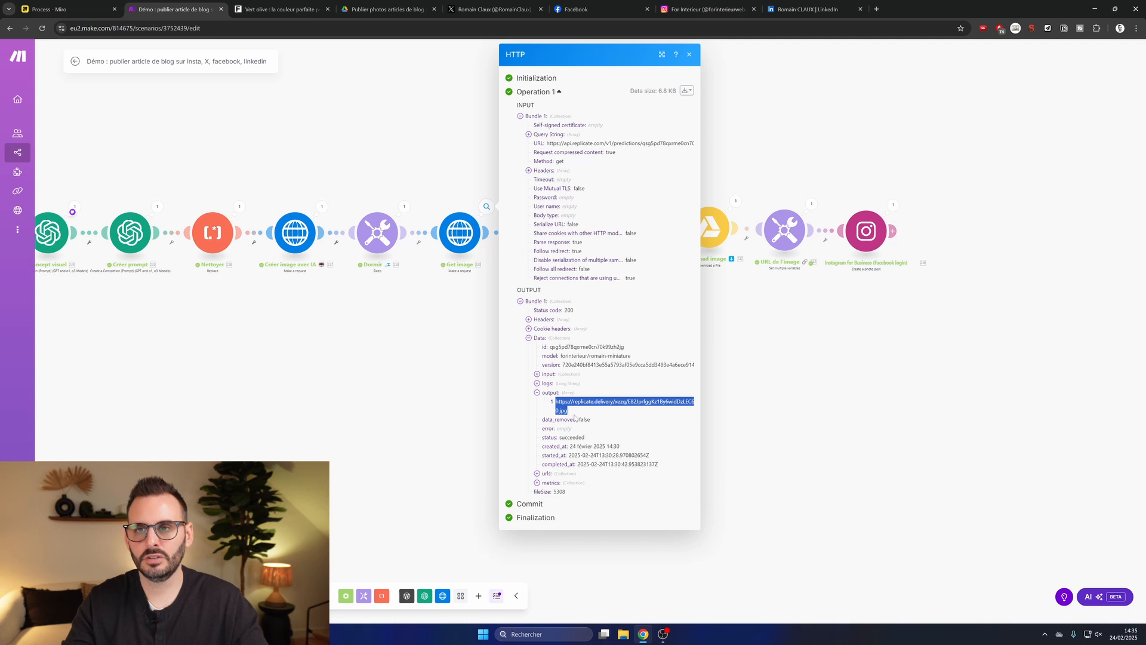
click(876, 9)
key(ctrl+v)
key(Return)
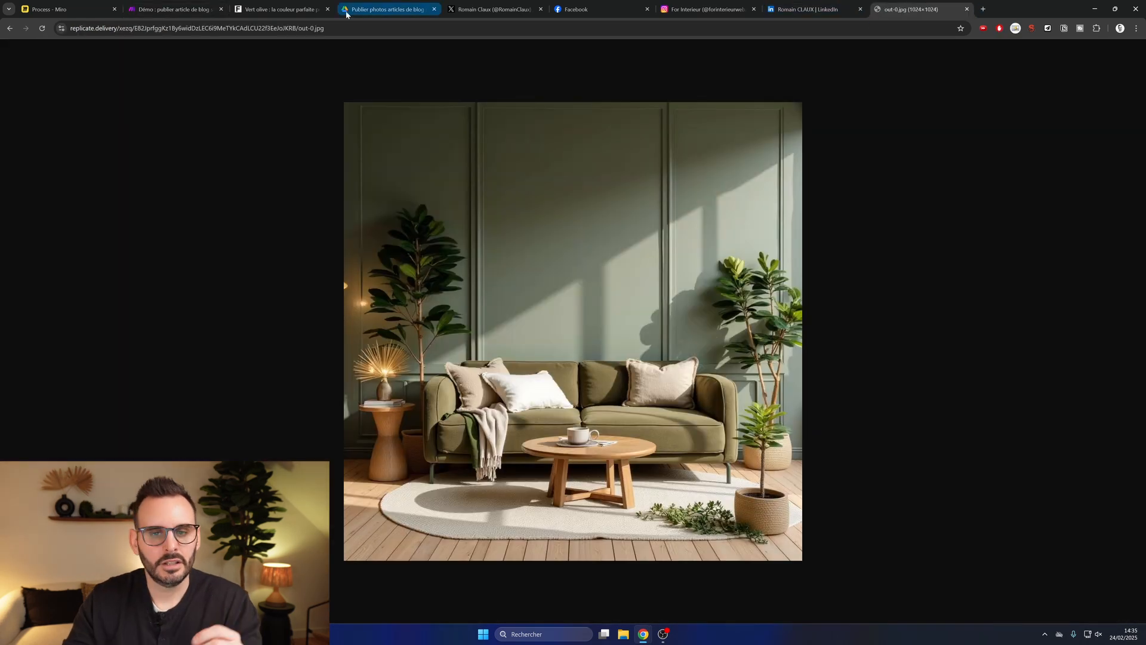
Return to the Make scenario and review the Télécharger image module's URL mapping and the url_image formula in the URL de l'image module
click(173, 9)
click(432, 246)
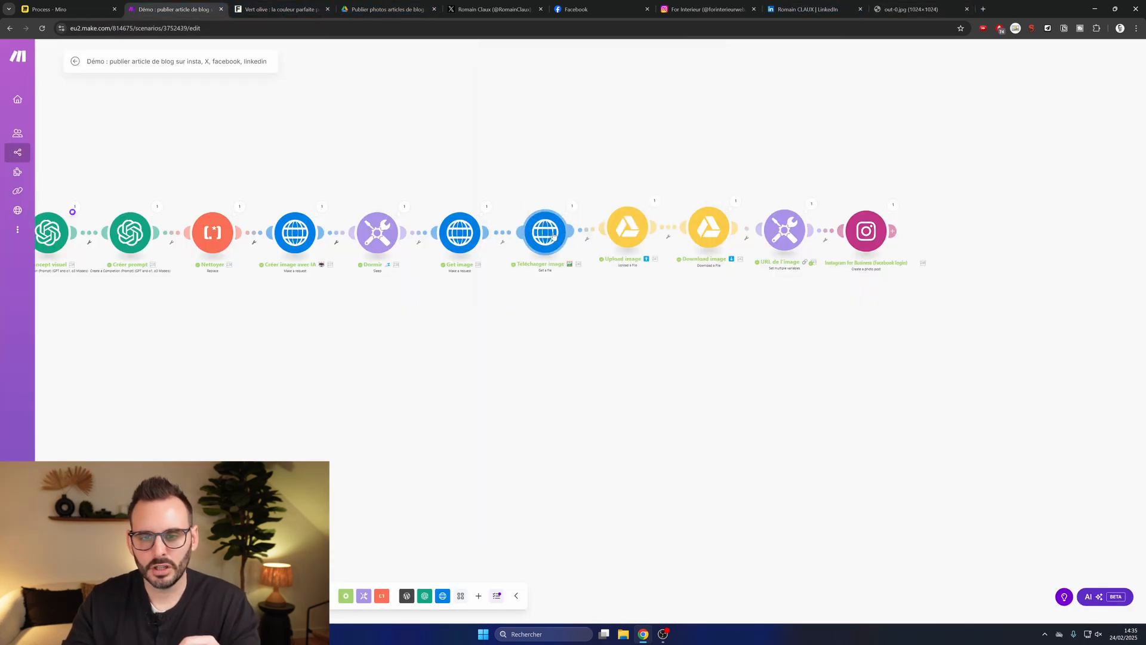
click(544, 233)
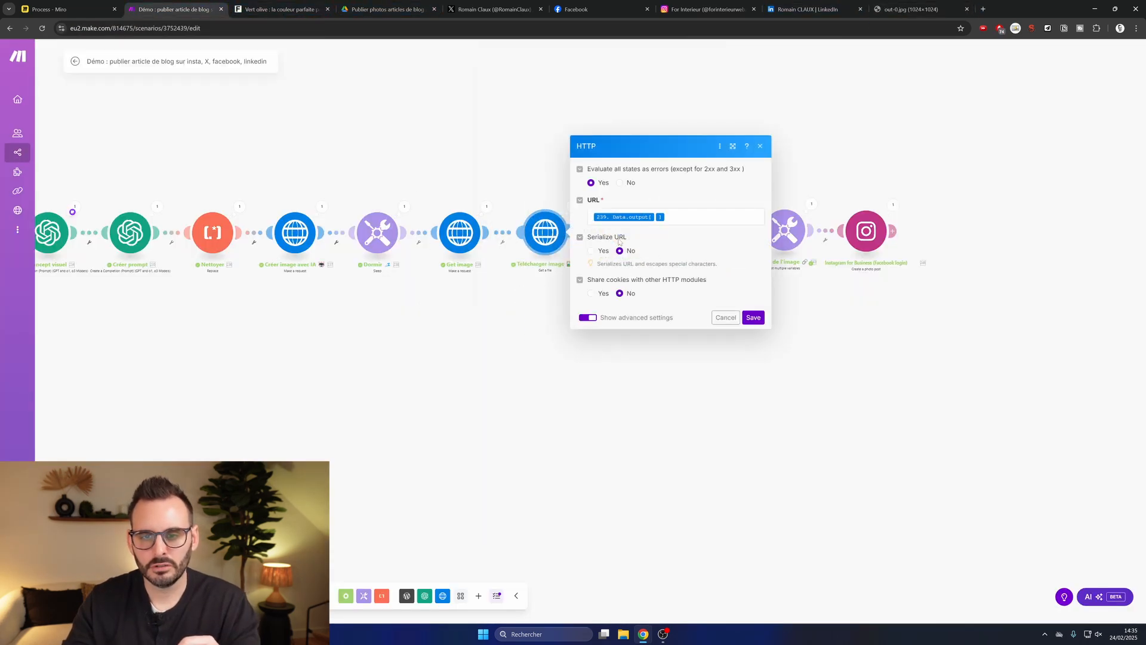
click(726, 317)
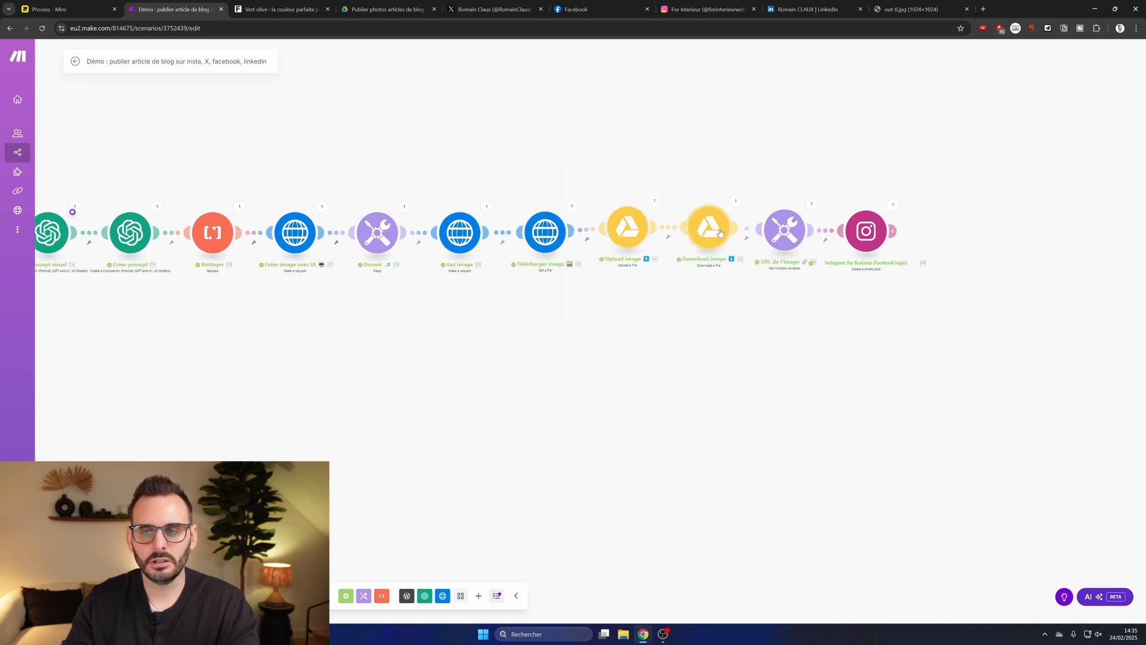
click(779, 229)
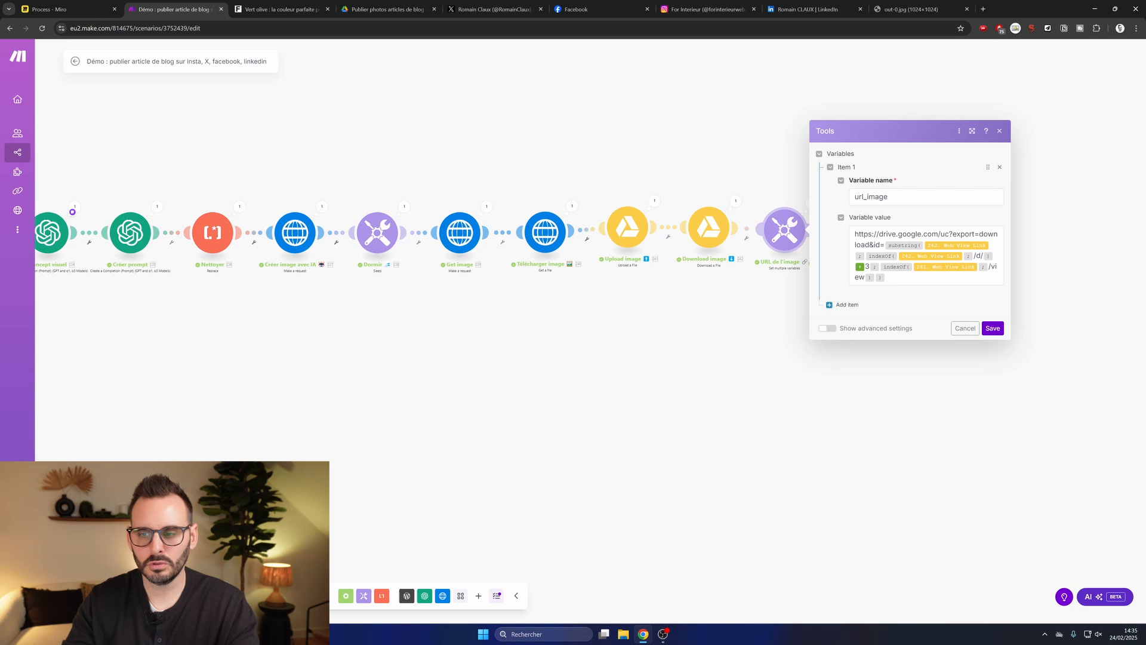
click(965, 328)
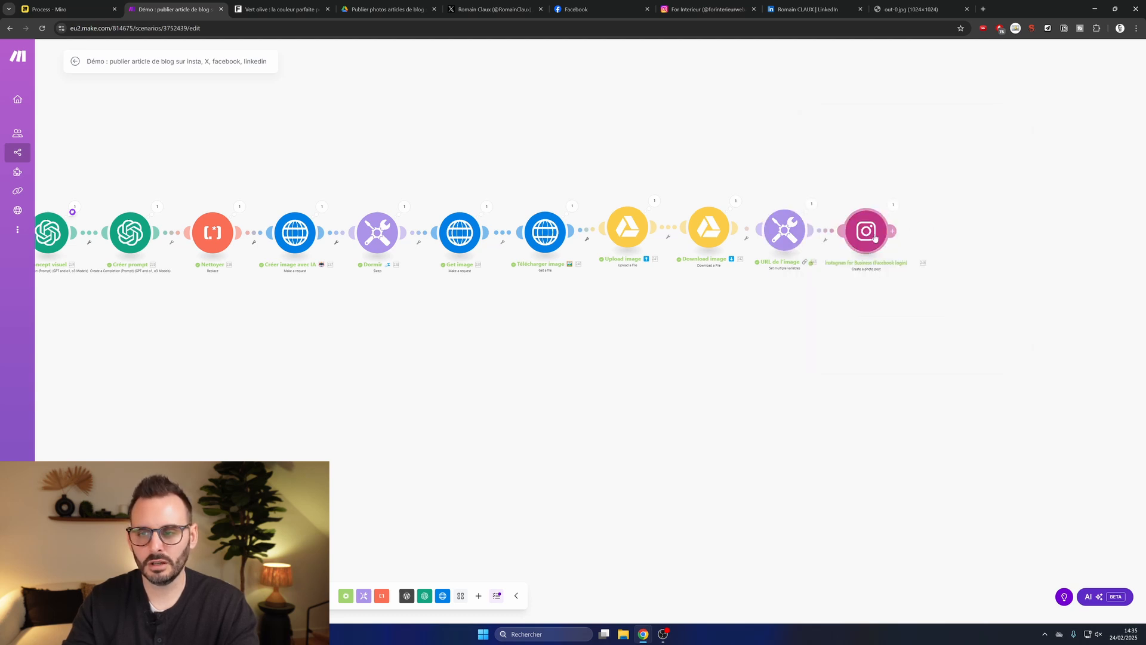
Review the Instagram for Business module's page, Photo URL and Caption mappings, closing it without saving
click(875, 238)
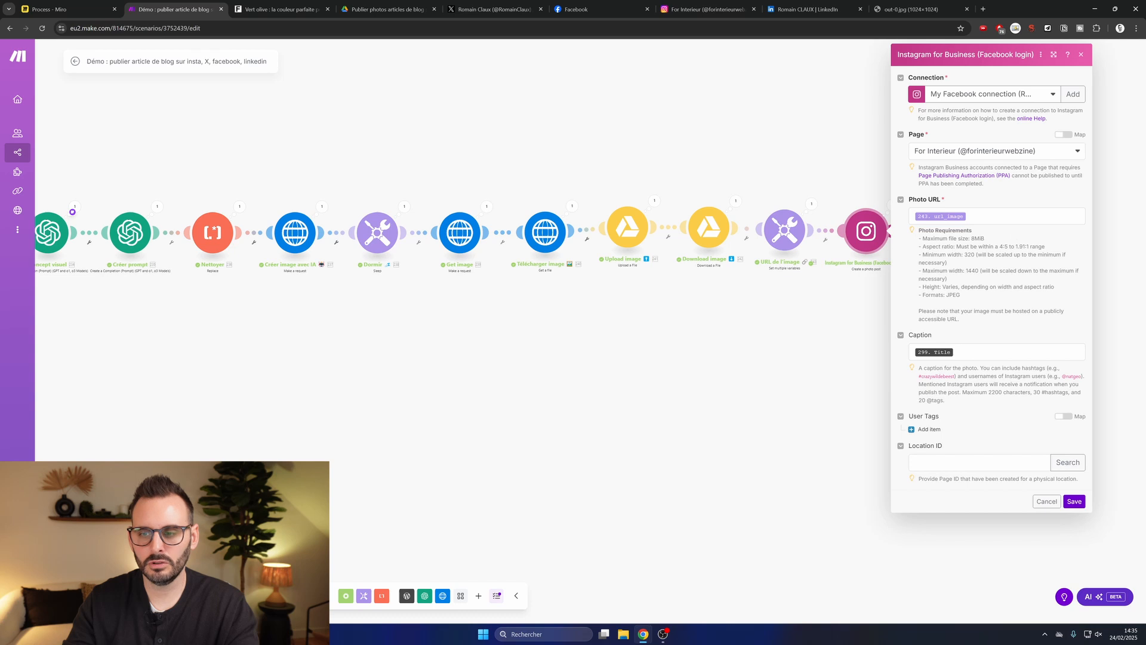
click(1005, 216)
click(1008, 352)
click(1046, 501)
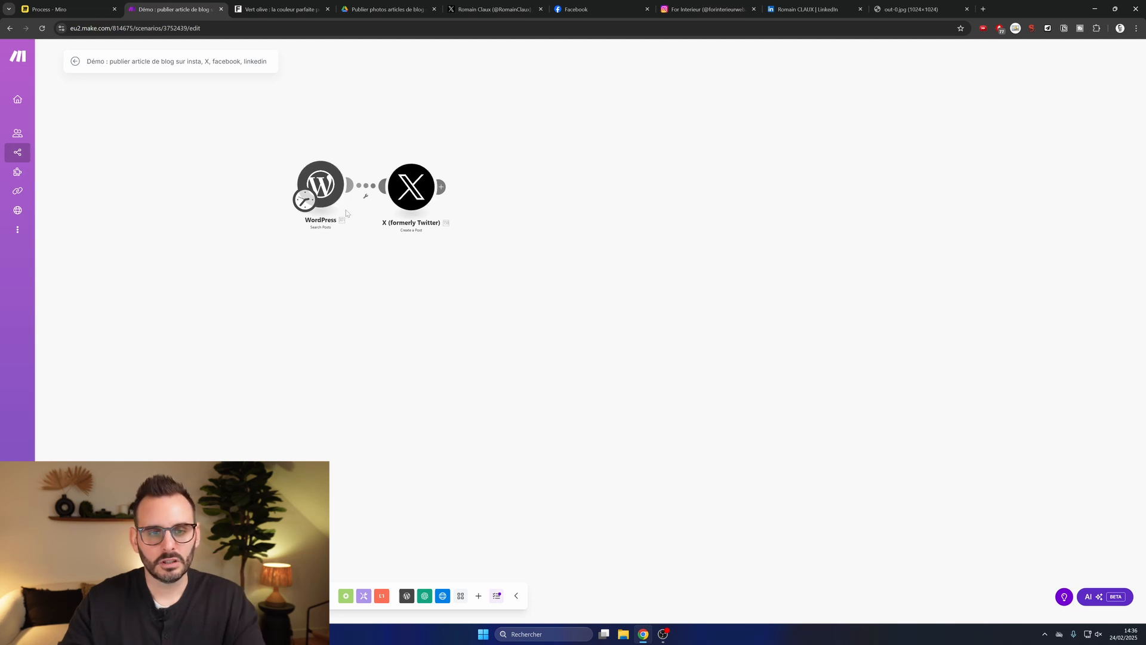
Review the Text Content mapping of the X post module in the WordPress-to-X flow, save it, and check the X profile
click(412, 188)
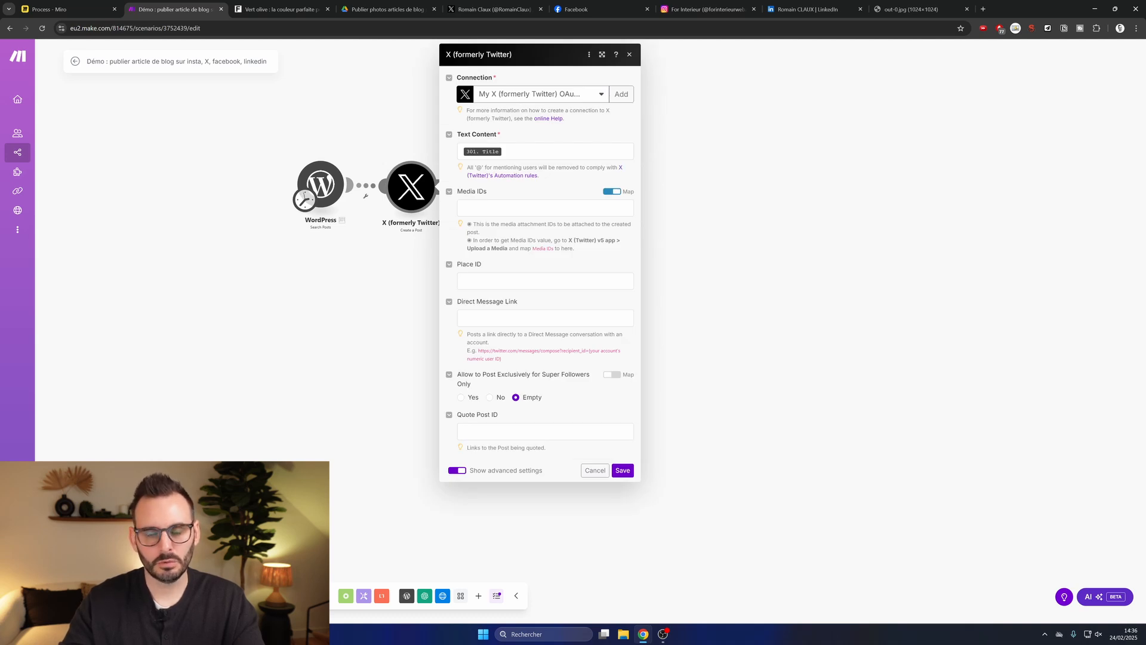
click(522, 151)
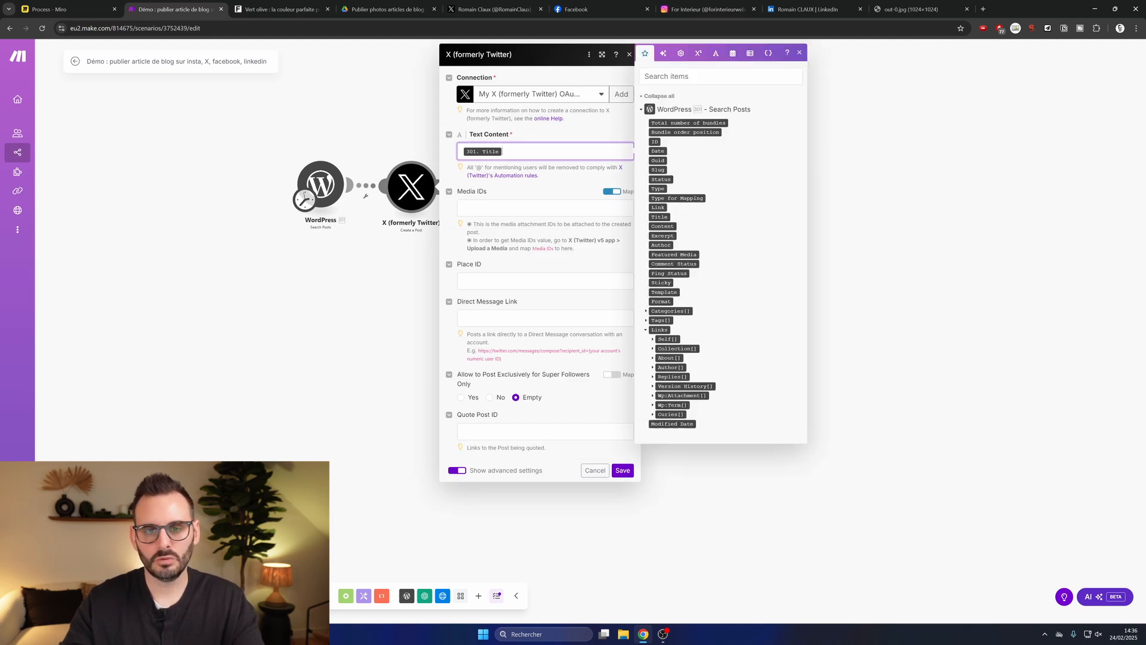
click(622, 471)
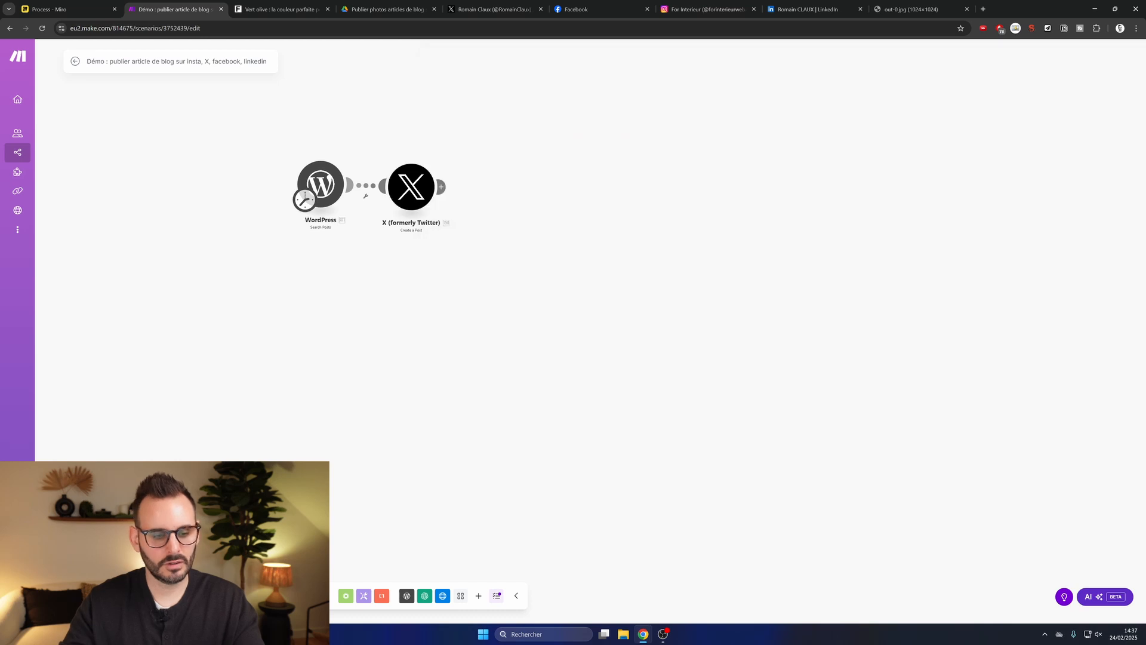
click(466, 11)
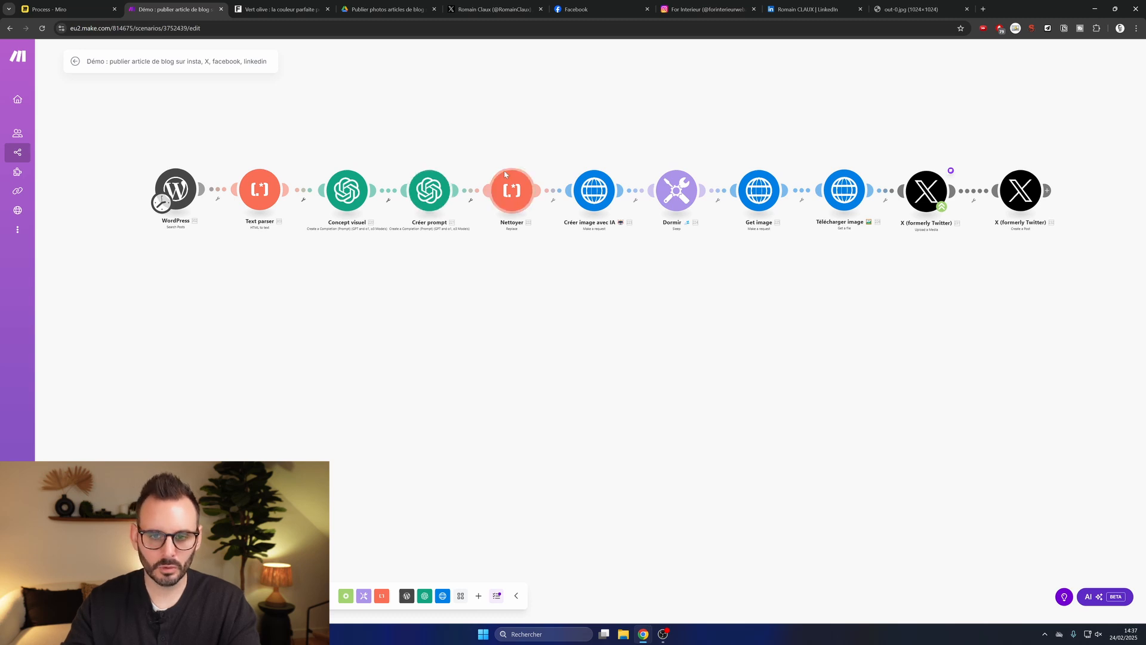
In the AI-image flow for X, review the media upload module's attachment and the post module's Title and Media IDs mappings
drag(535, 234, 336, 244)
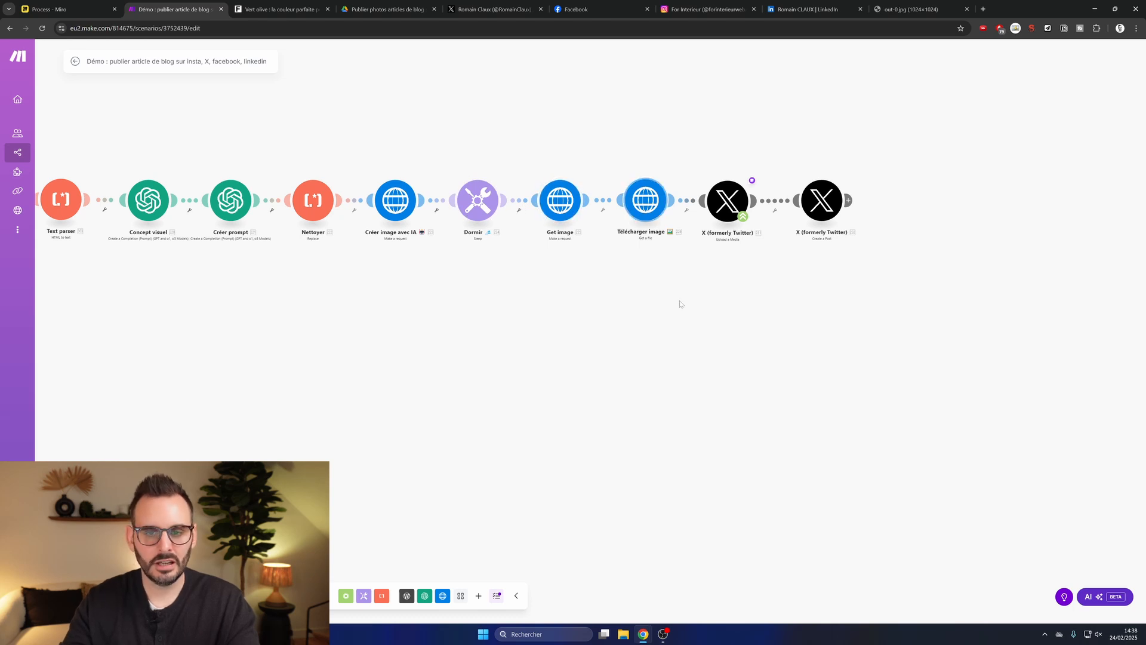
drag(707, 307, 535, 317)
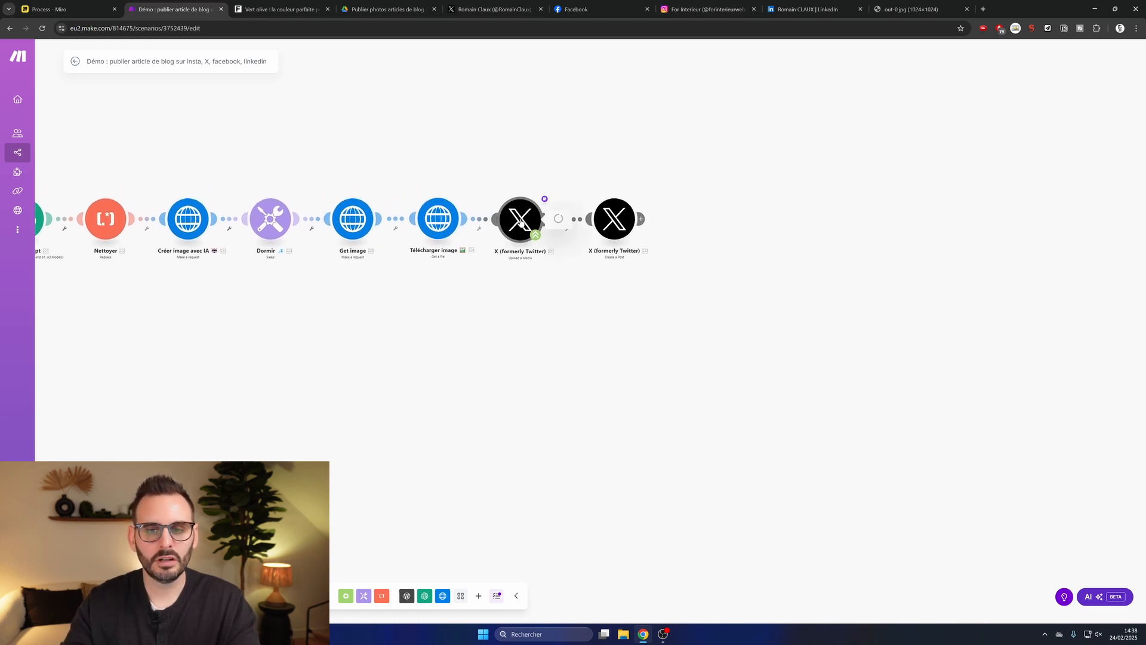
click(519, 222)
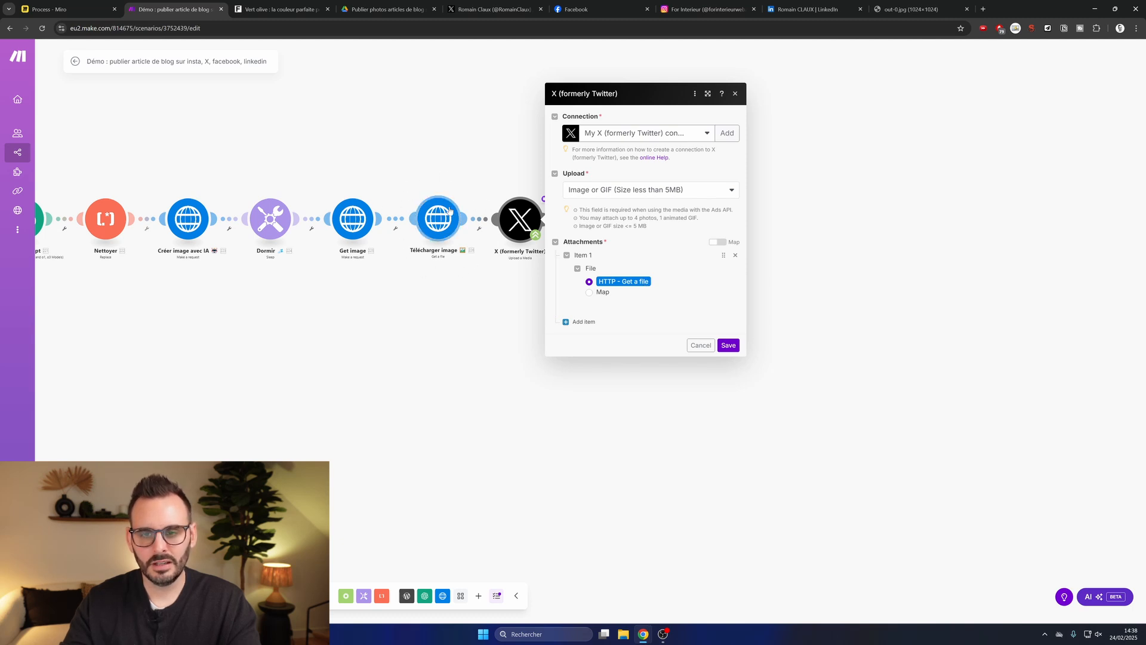
click(701, 345)
click(618, 223)
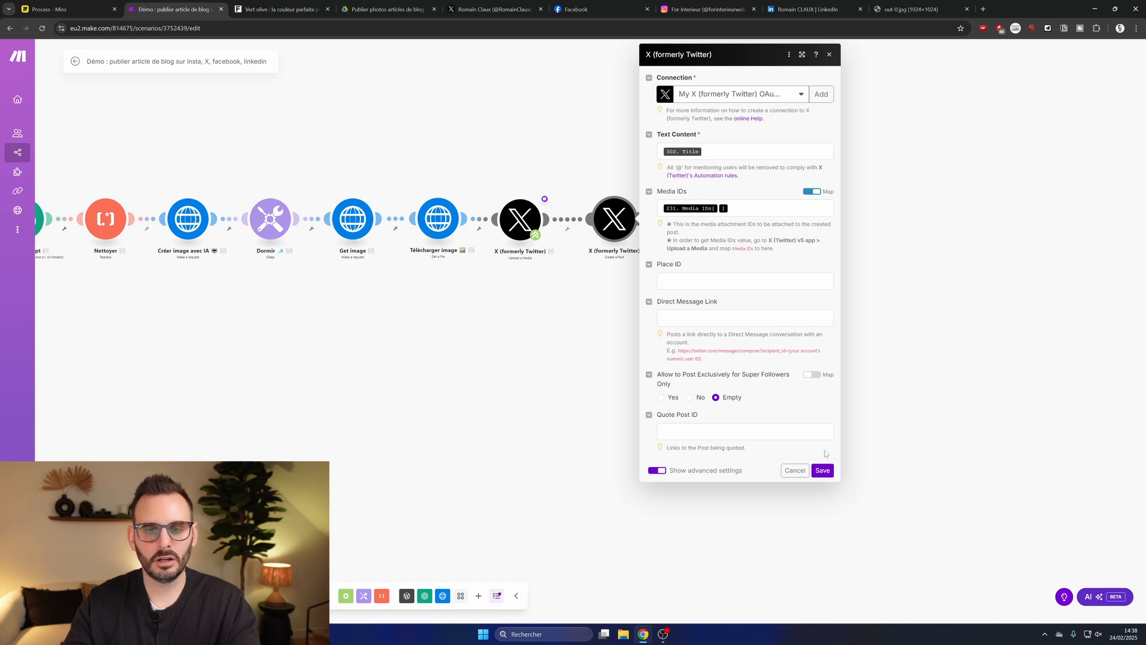
click(822, 470)
click(521, 220)
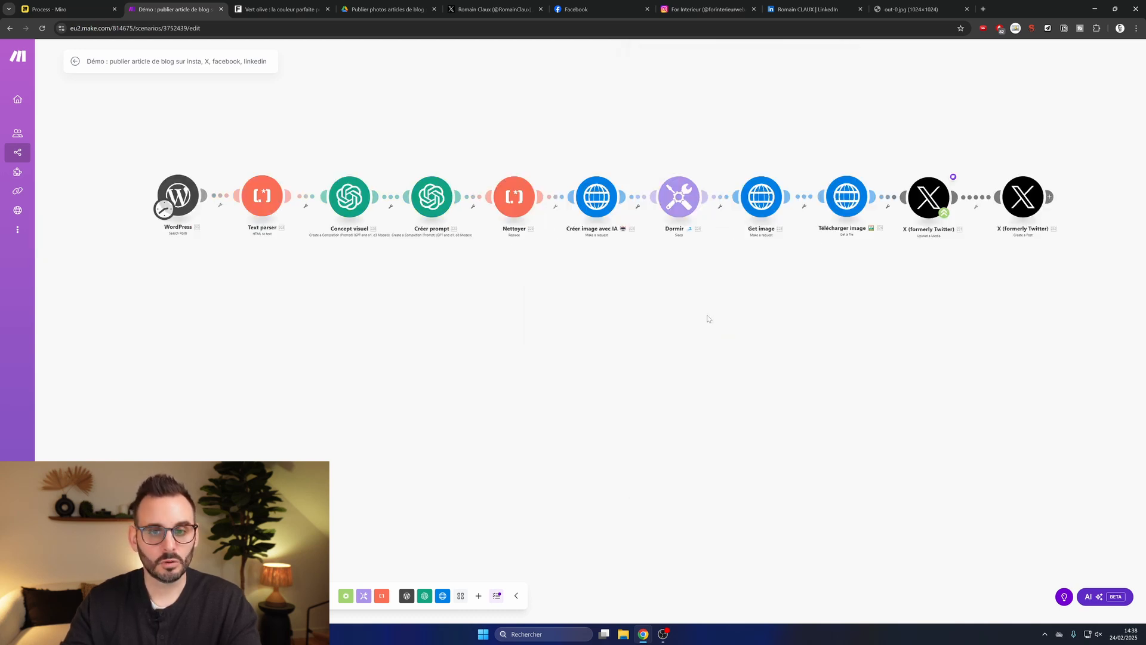
drag(709, 319, 621, 330)
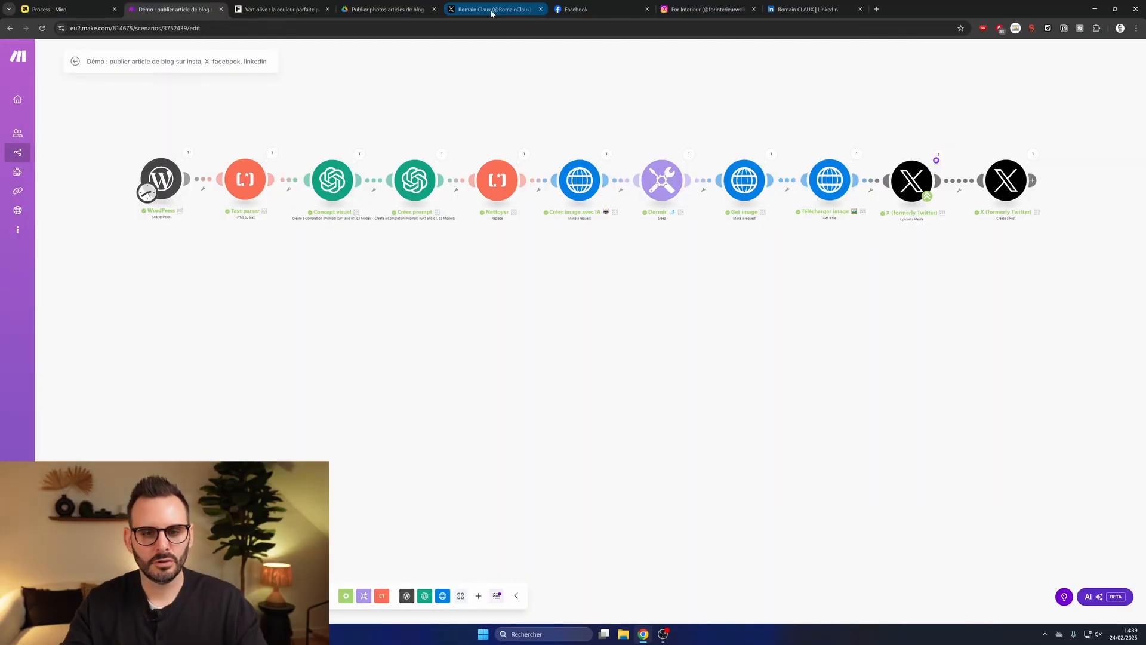
Refresh the X profile and examine the newly published post's text and AI-generated image
click(493, 10)
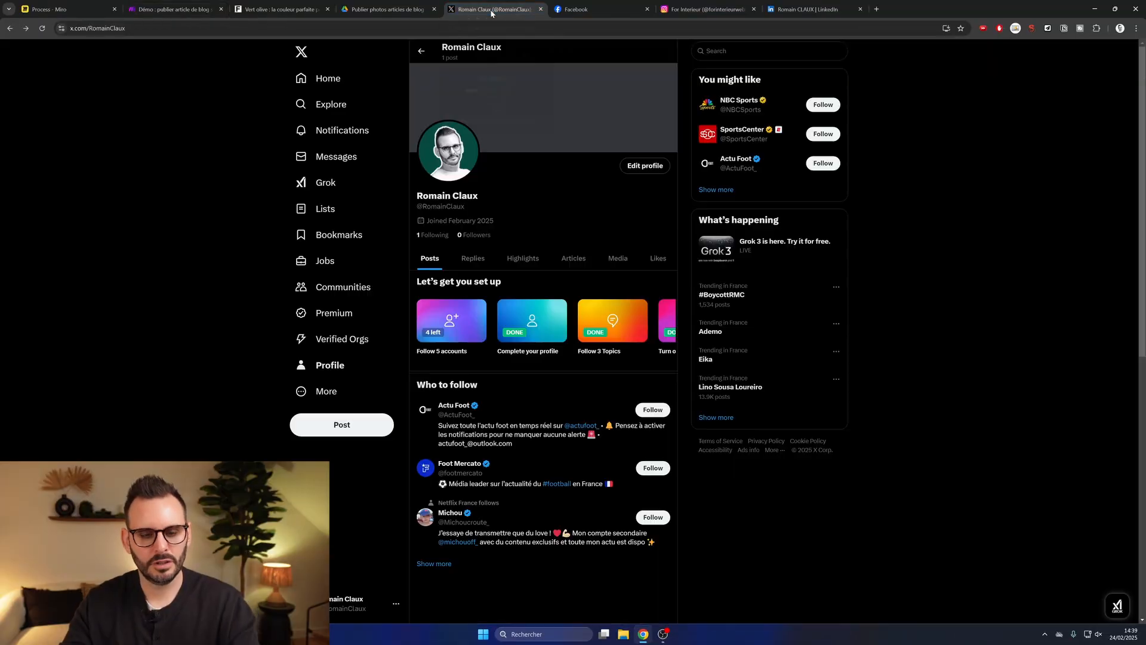
key(F5)
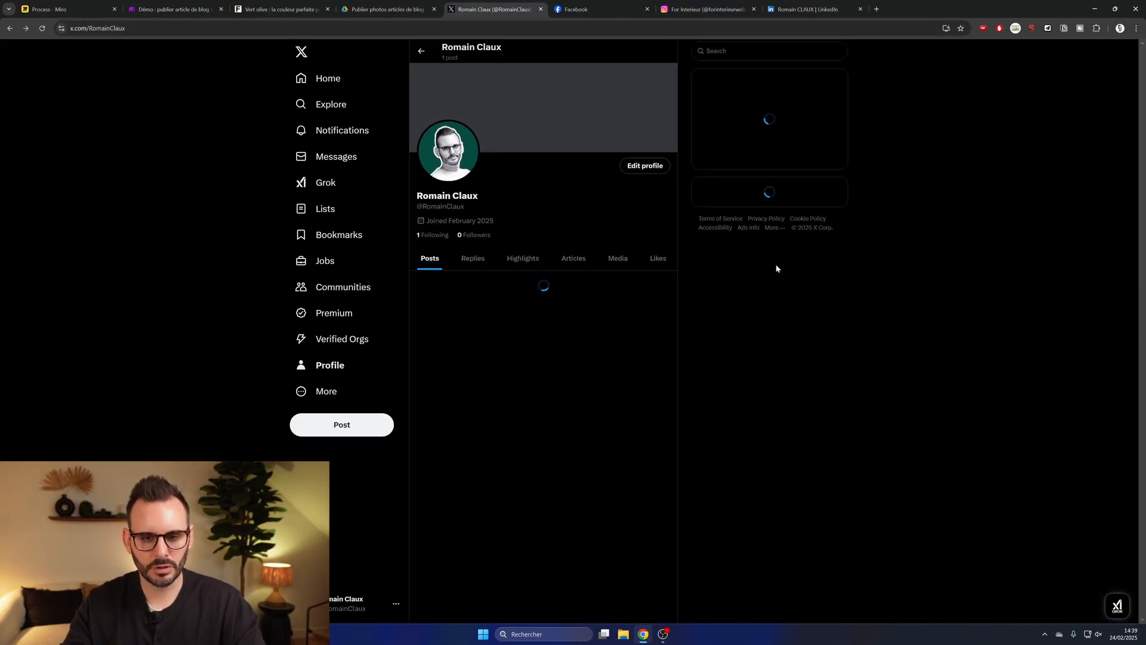
scroll(746, 337, down, 3)
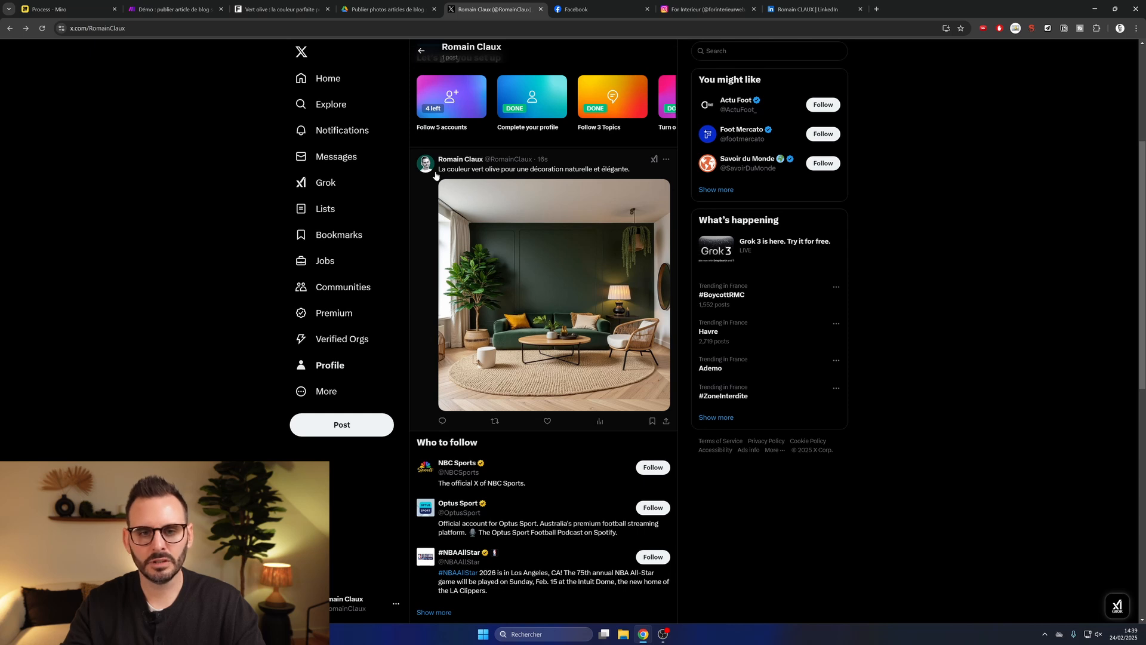
drag(439, 170, 611, 178)
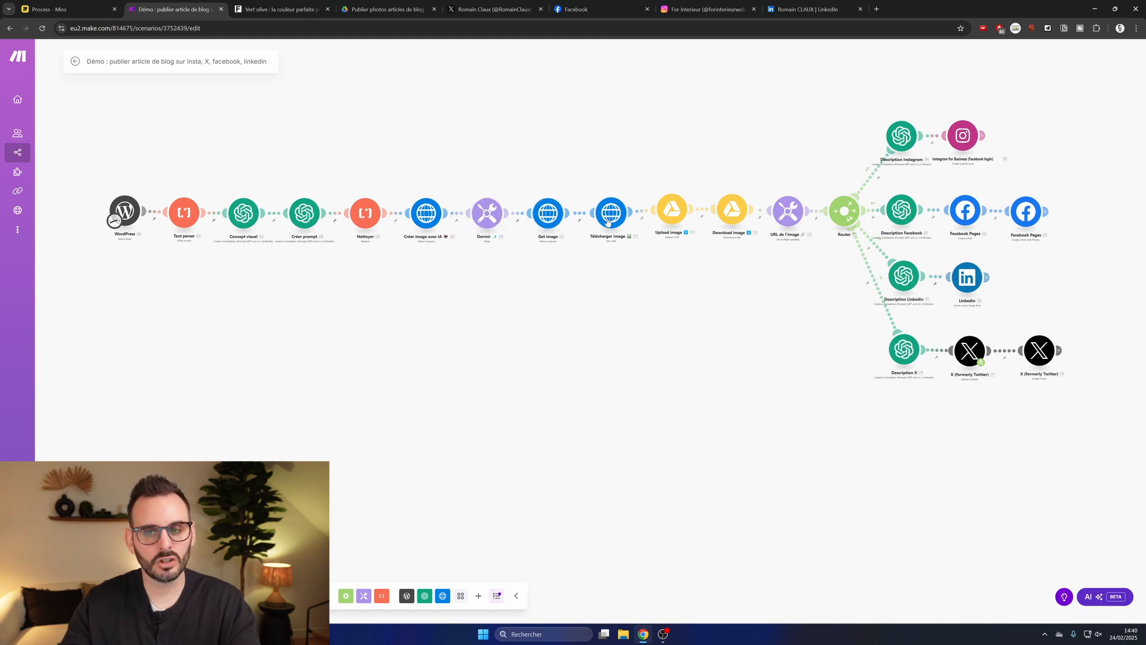
In the four-network router scenario, review the Google Drive download link formula of the URL de l'image module
drag(655, 256, 475, 240)
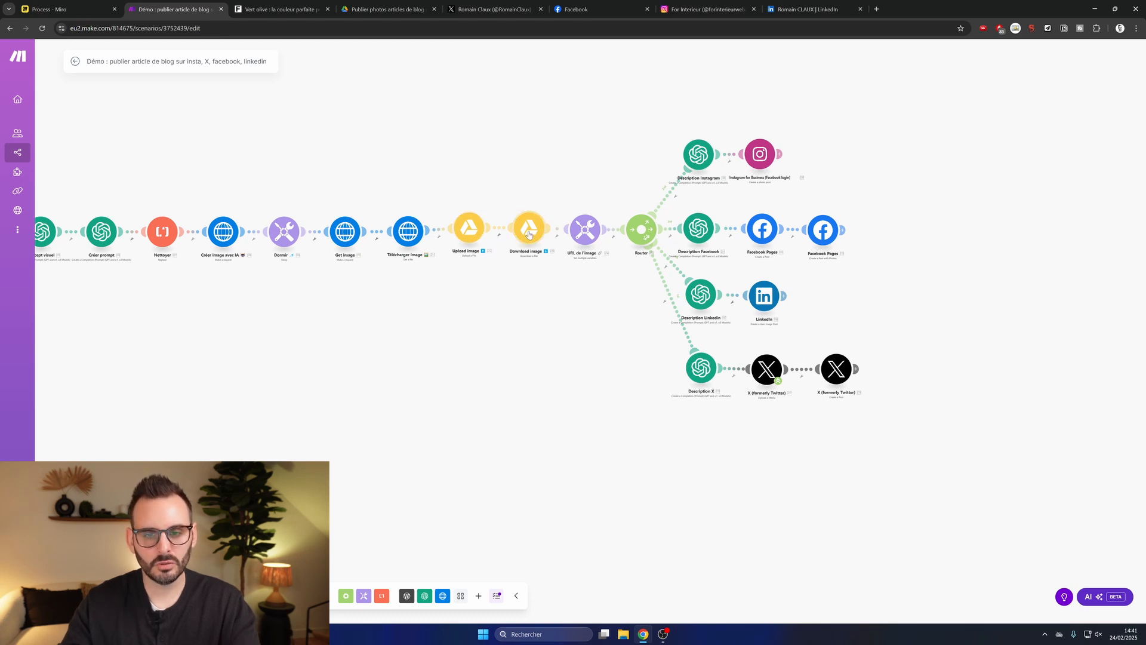
click(585, 230)
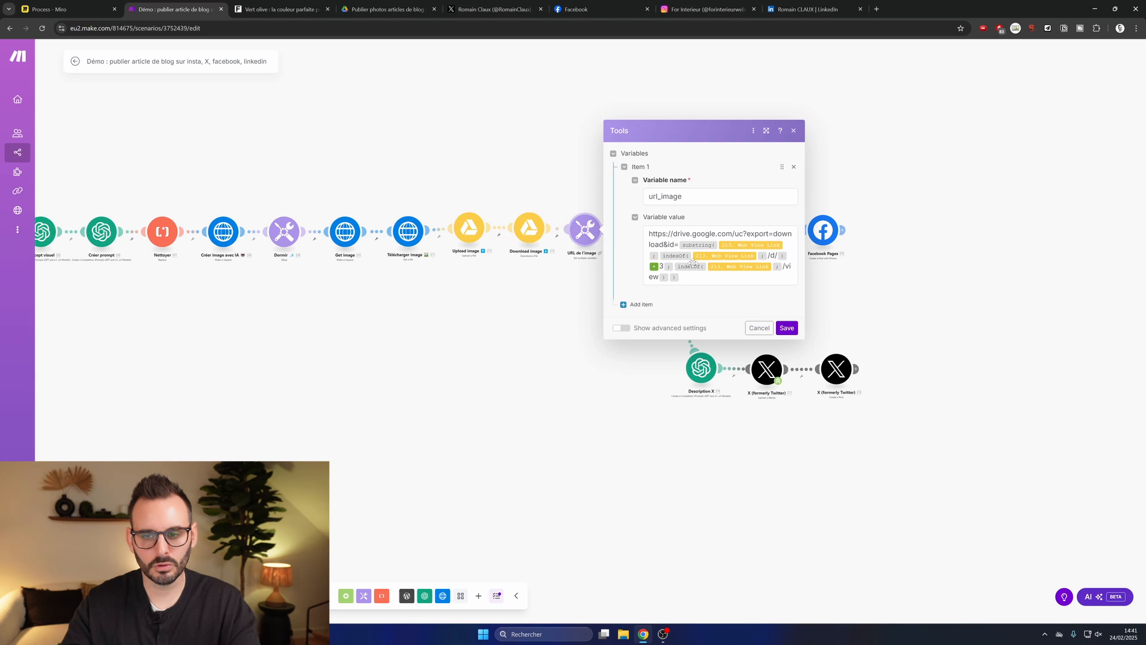
click(759, 328)
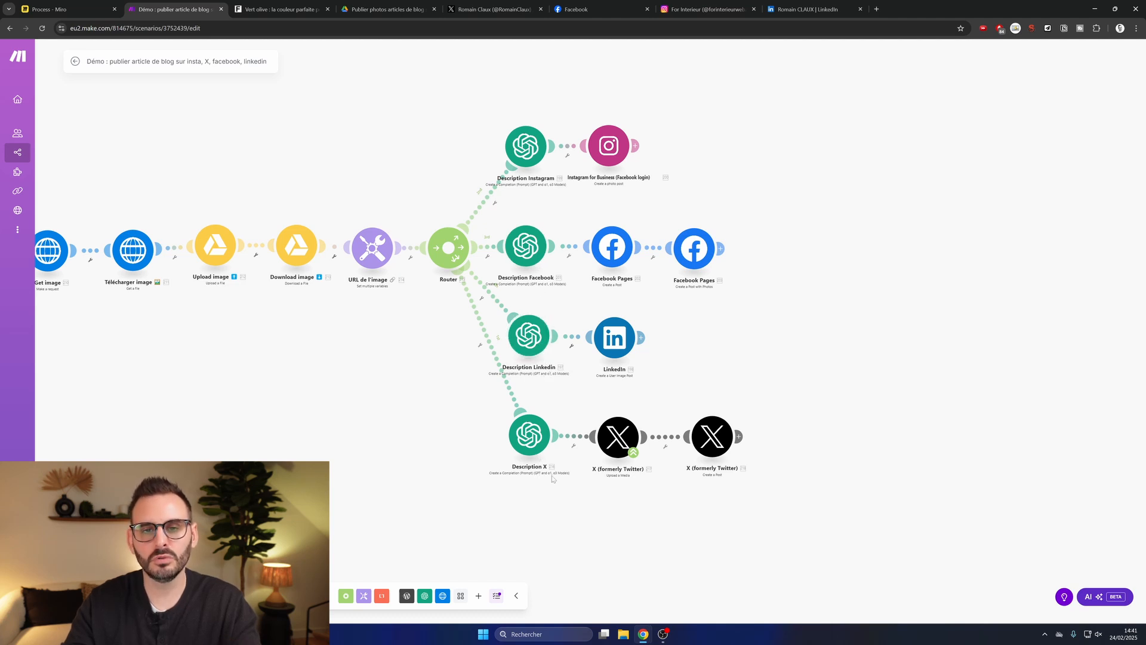
Widen the Description Instagram module's settings and read through its prompt's context, role, task, resources and expected result
click(525, 147)
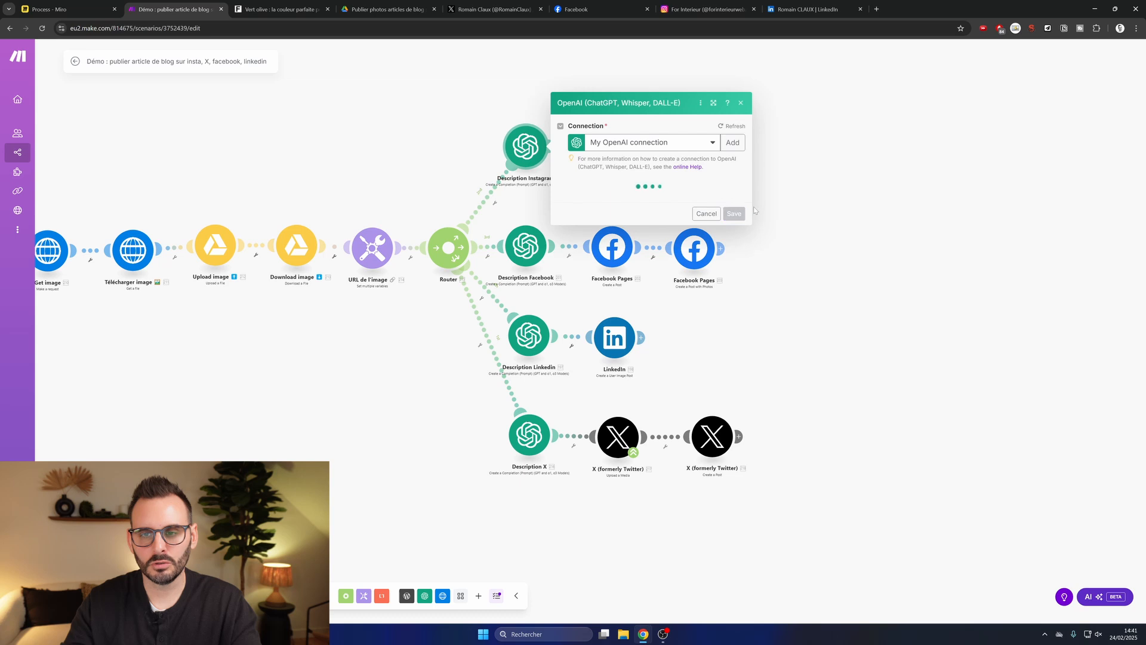
drag(750, 199, 997, 196)
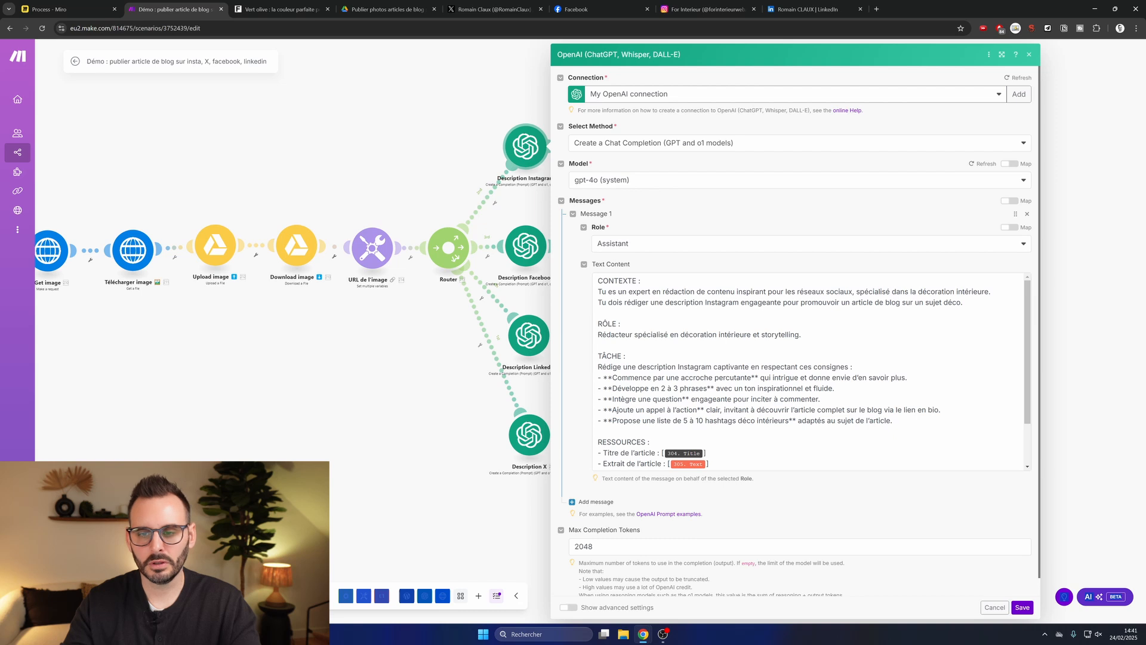
double_click(719, 303)
click(624, 324)
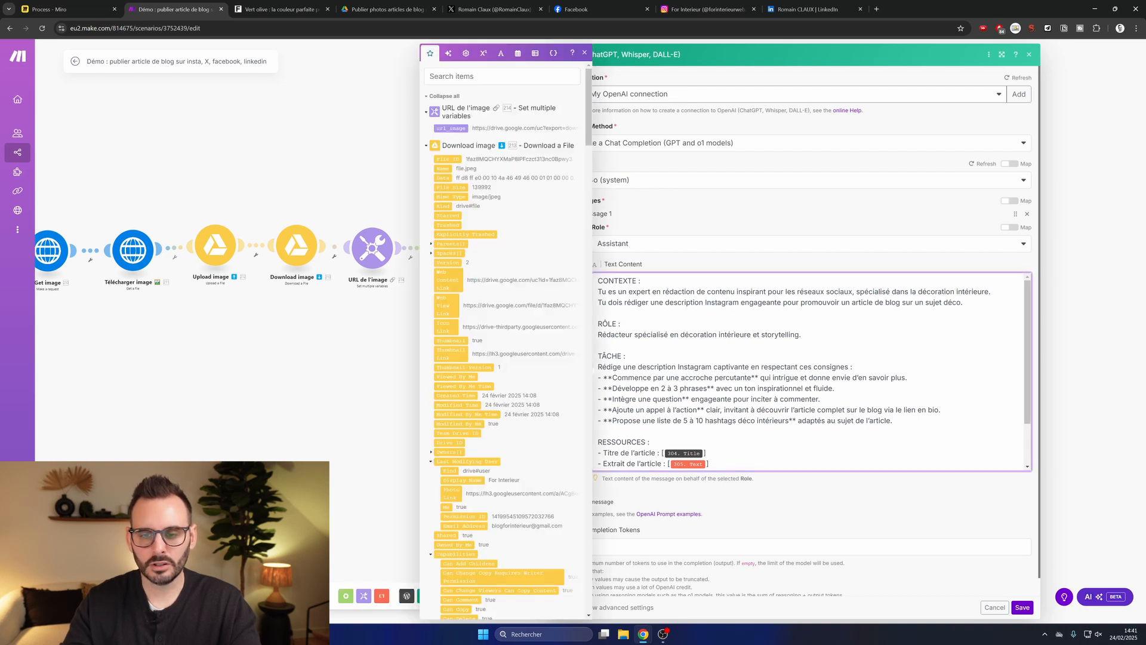
drag(633, 335, 726, 334)
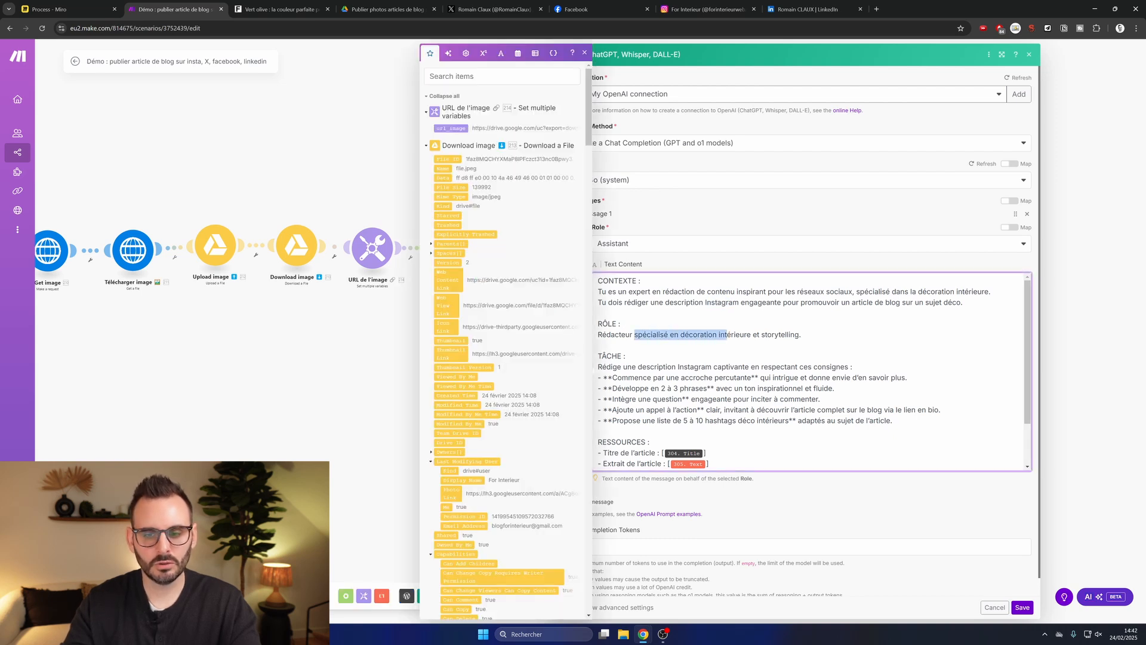
click(727, 356)
scroll(727, 364, down, 1)
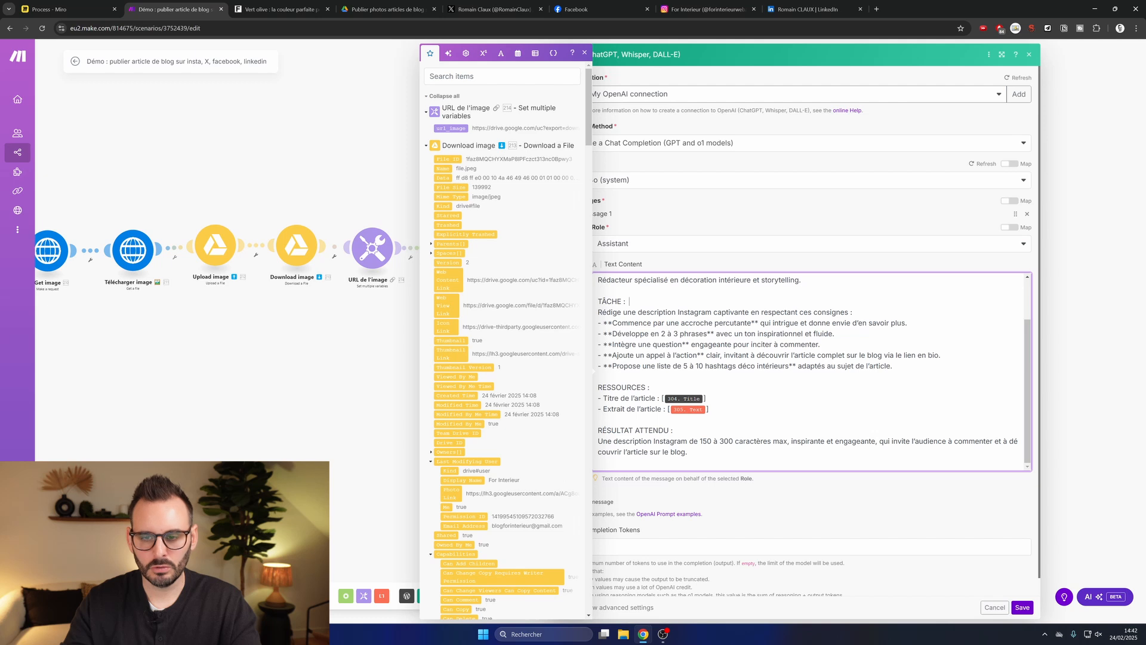
drag(621, 323, 741, 323)
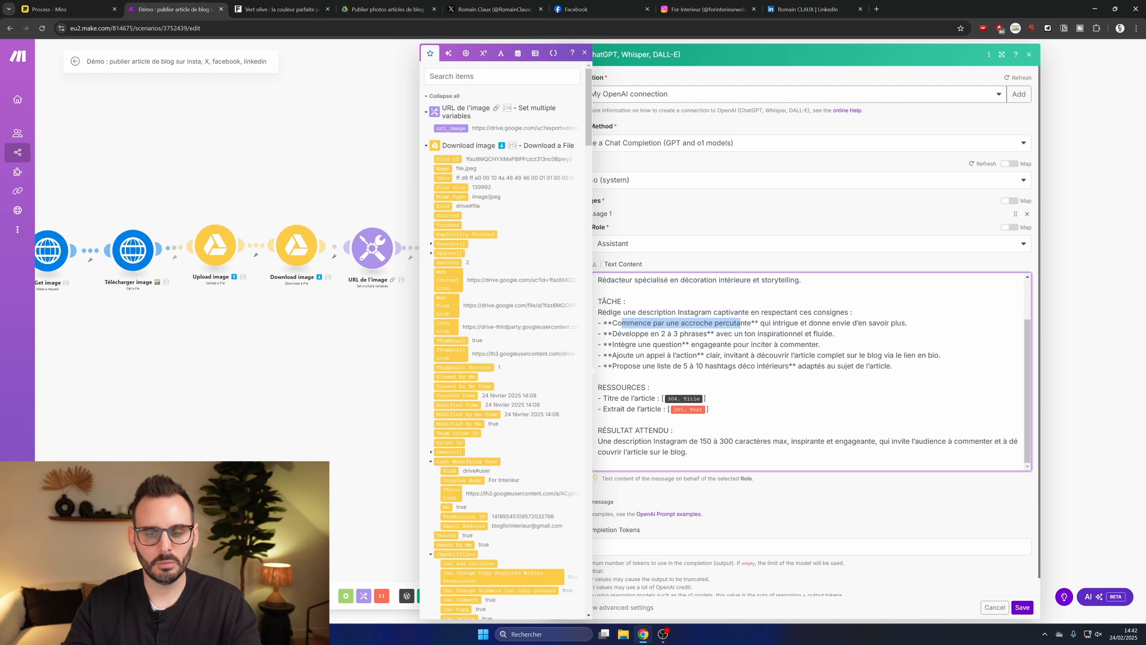
click(674, 393)
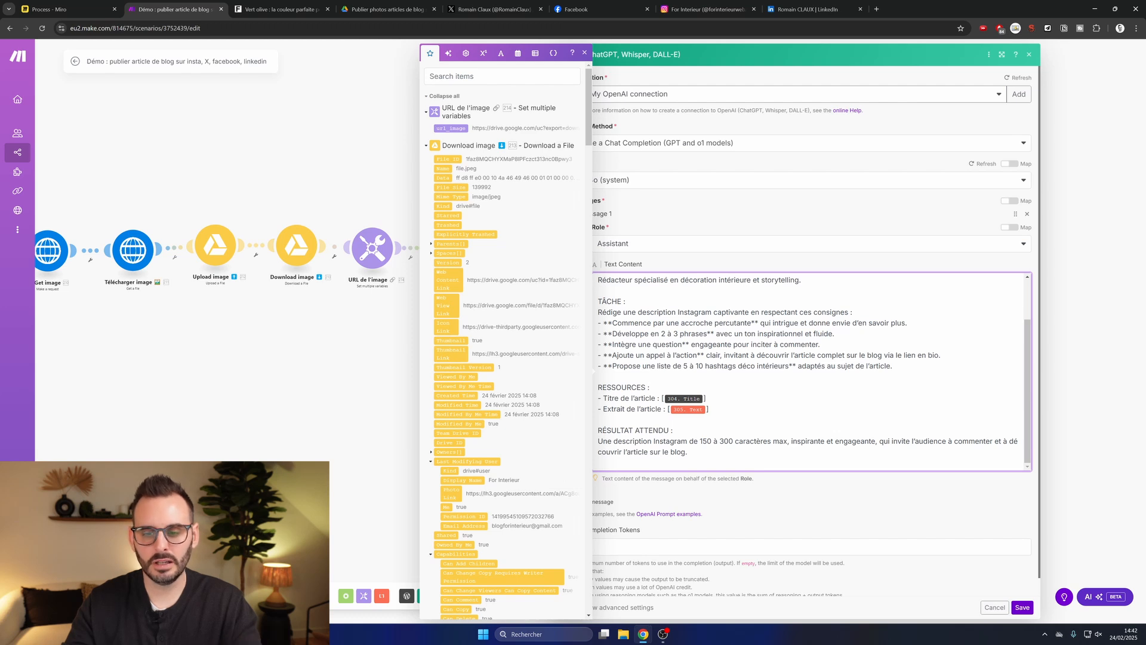
key(Escape)
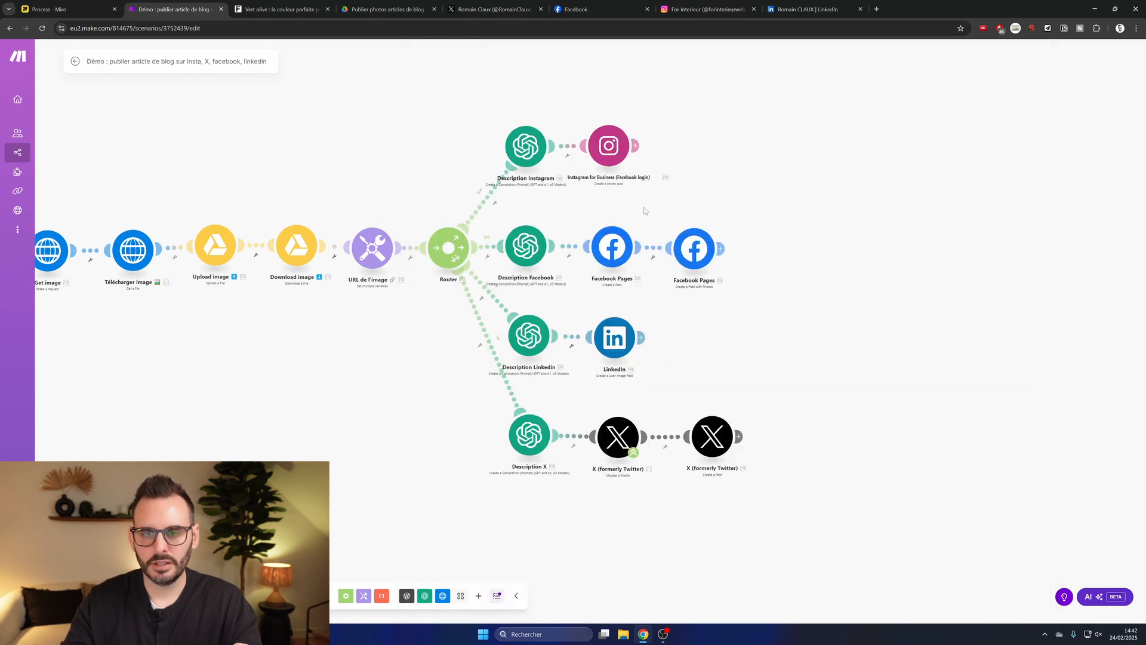
Review the Instagram for Business module's Photo URL and Caption mappings without changing its settings
click(609, 145)
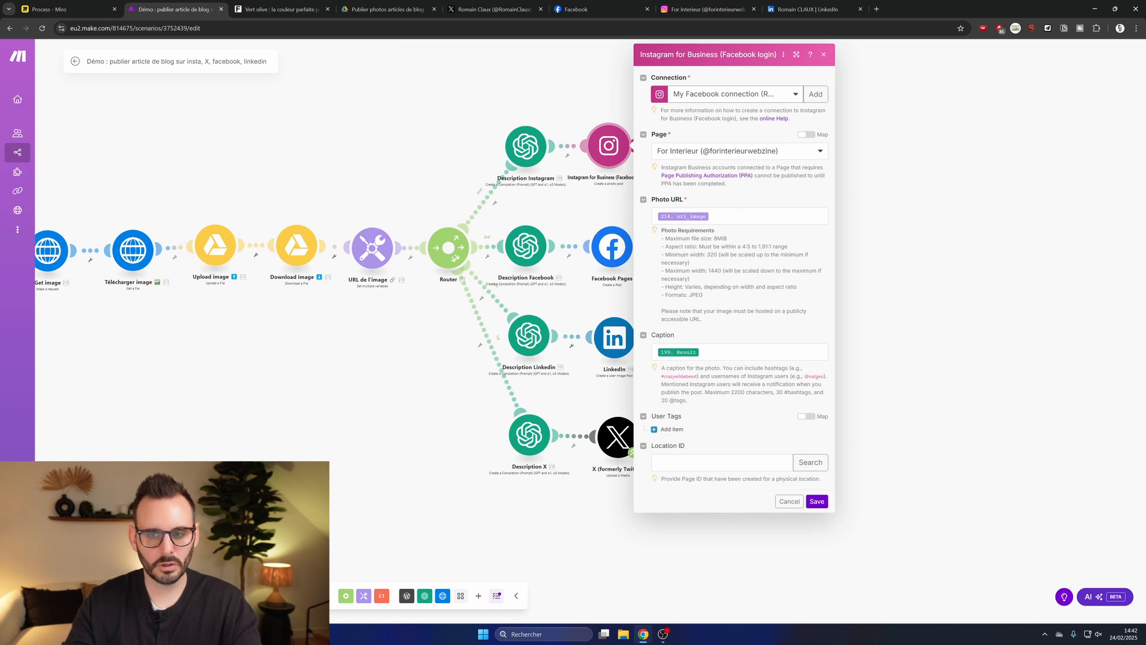
click(790, 503)
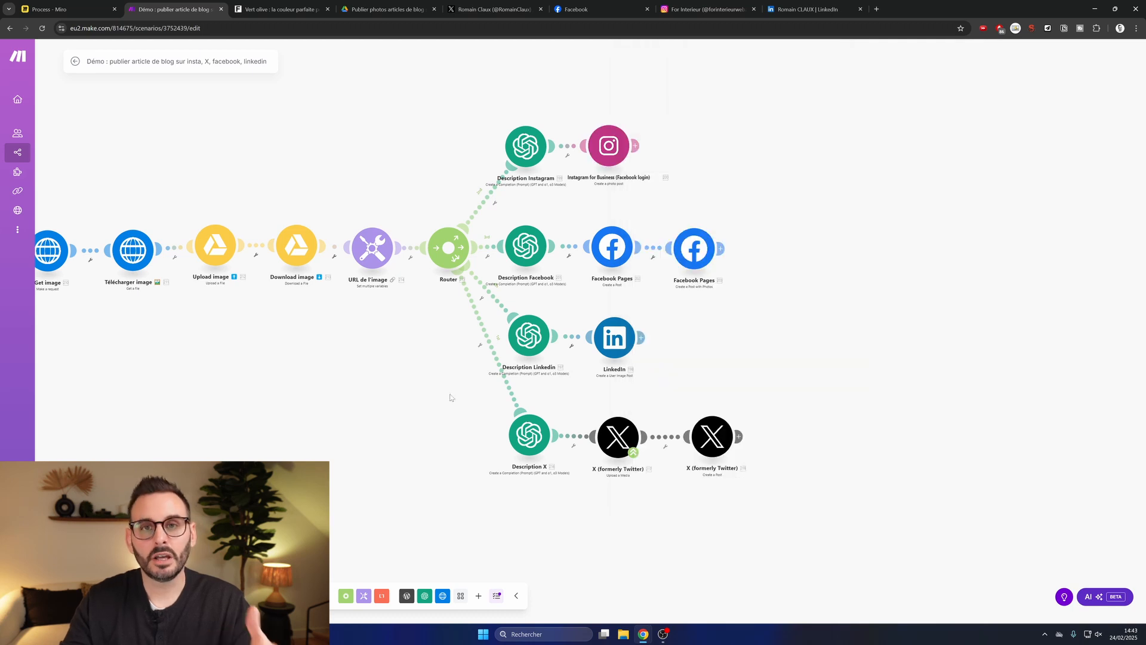
Open the Description Linkedin module and read its prompt's role and task rules on hook, tone, article link, open question and bold text
click(529, 335)
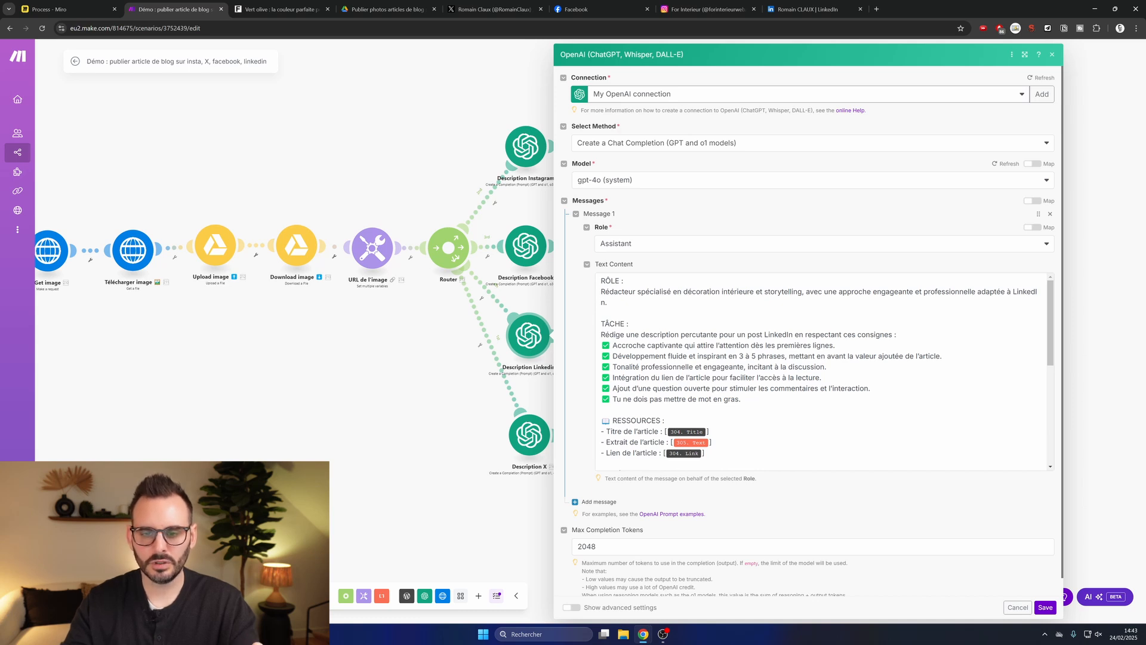
drag(613, 345, 723, 345)
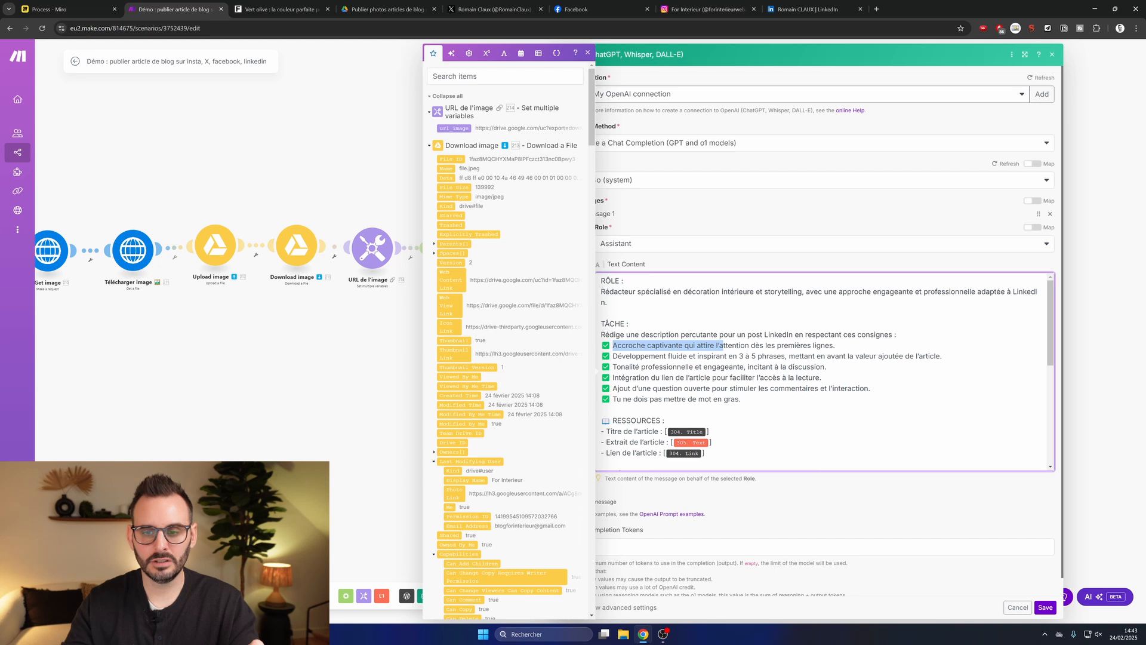
click(717, 345)
drag(630, 355, 786, 377)
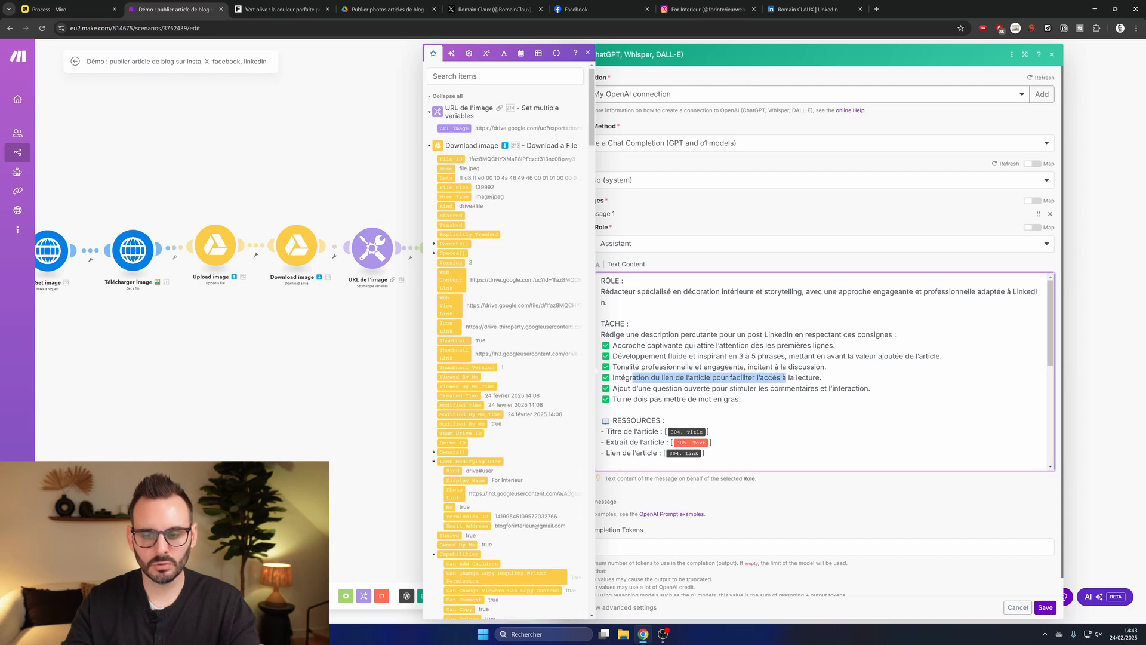
drag(638, 388, 778, 388)
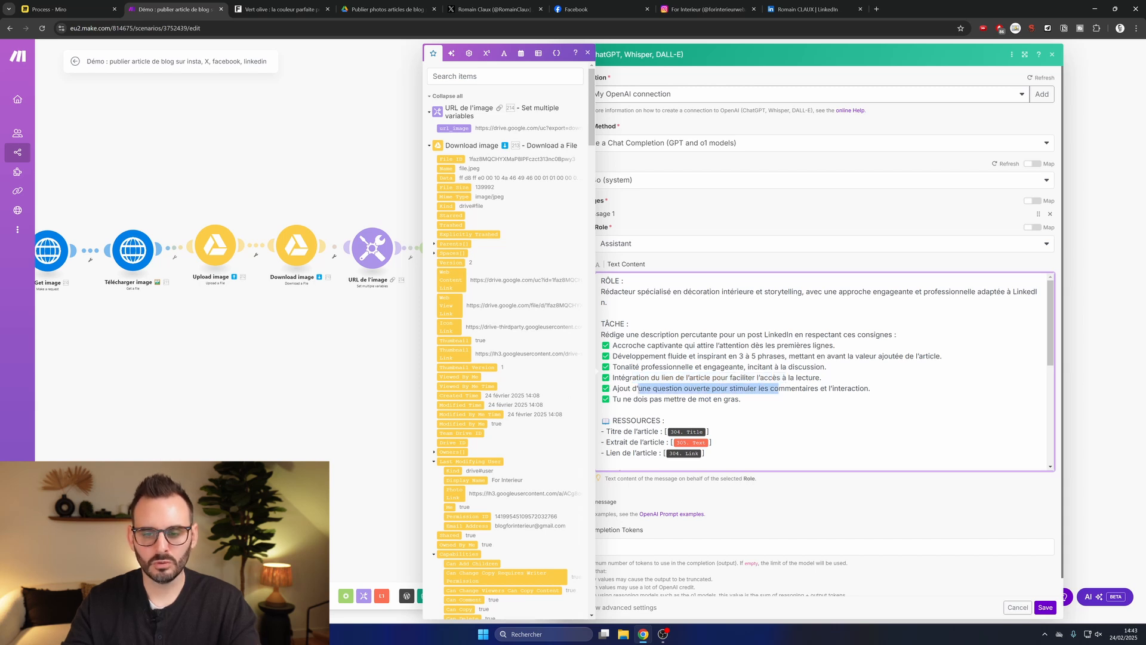
drag(627, 399, 718, 399)
Read the LinkedIn prompt's resources, expected result, ideal length, objective and example post structure
scroll(718, 399, down, 2)
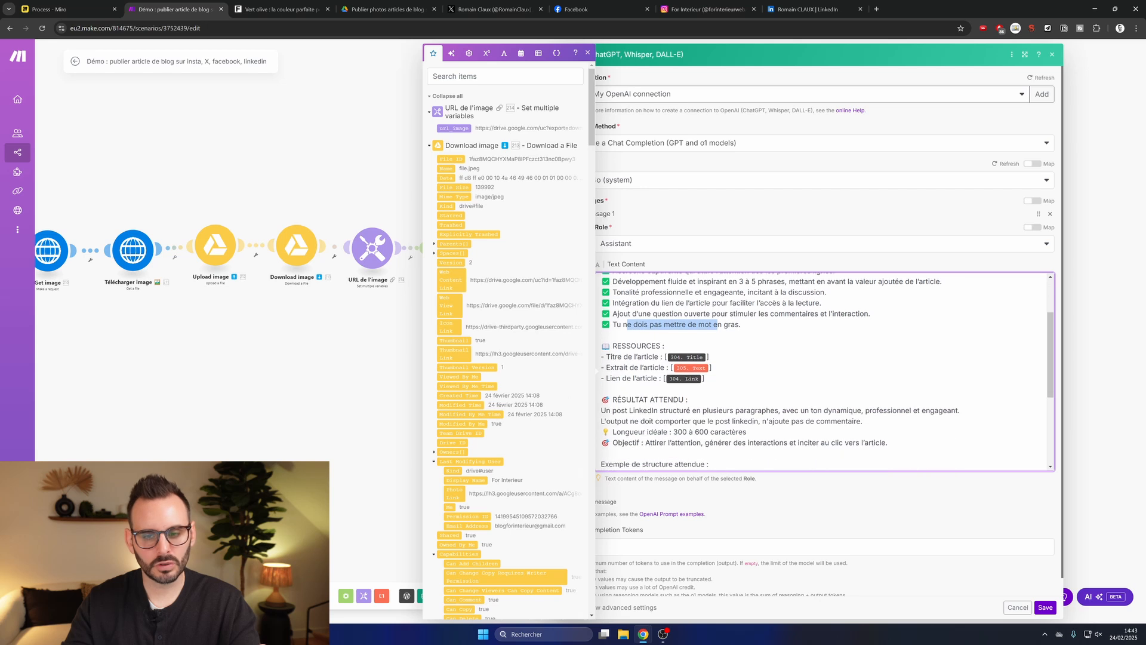
click(636, 356)
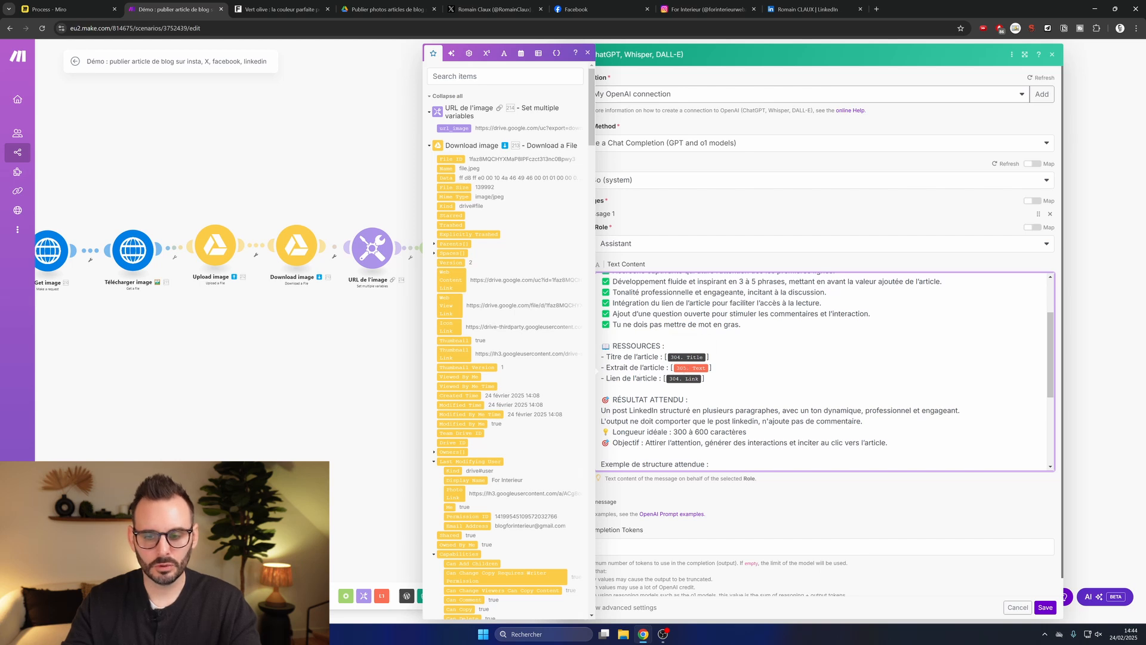
drag(628, 410, 707, 410)
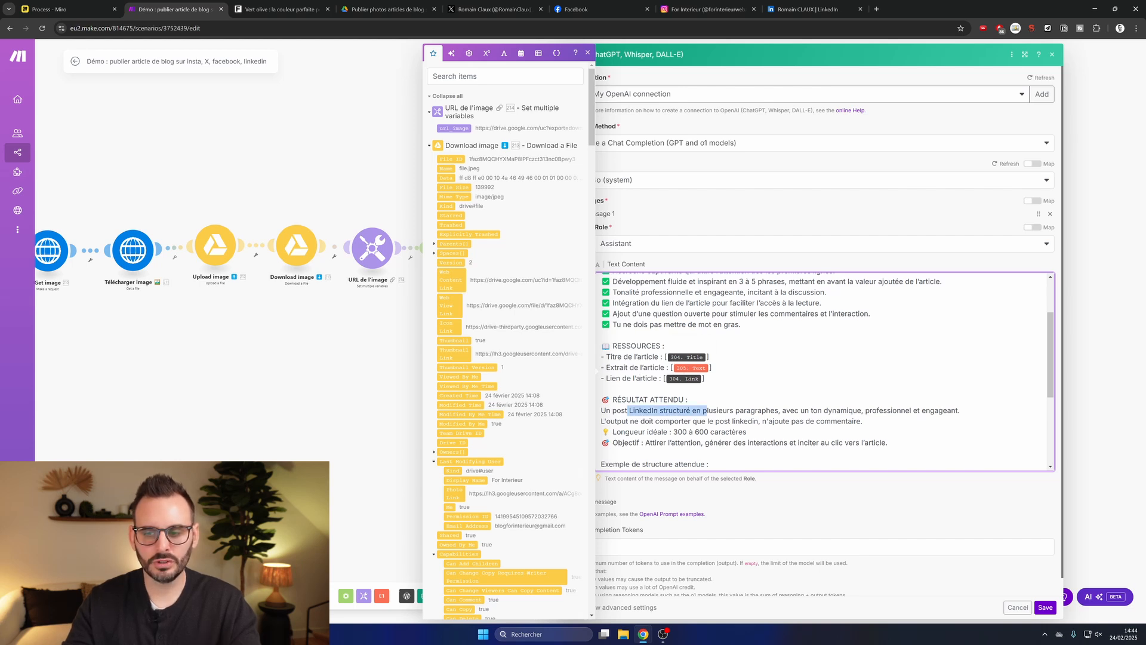
scroll(707, 410, down, 3)
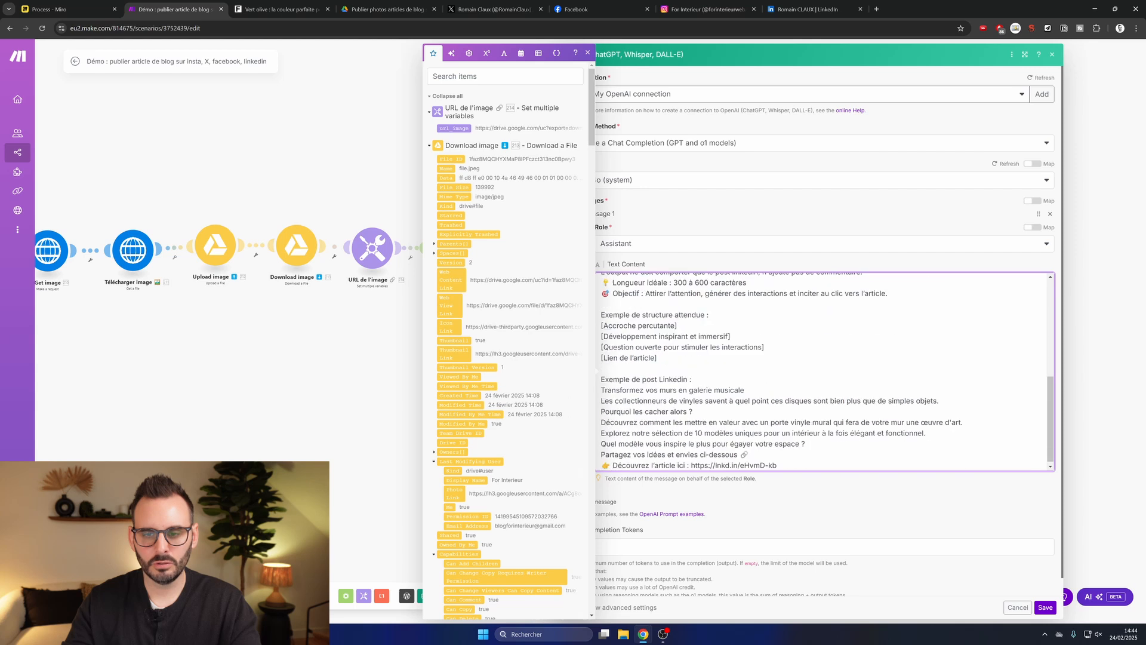
drag(672, 282, 739, 282)
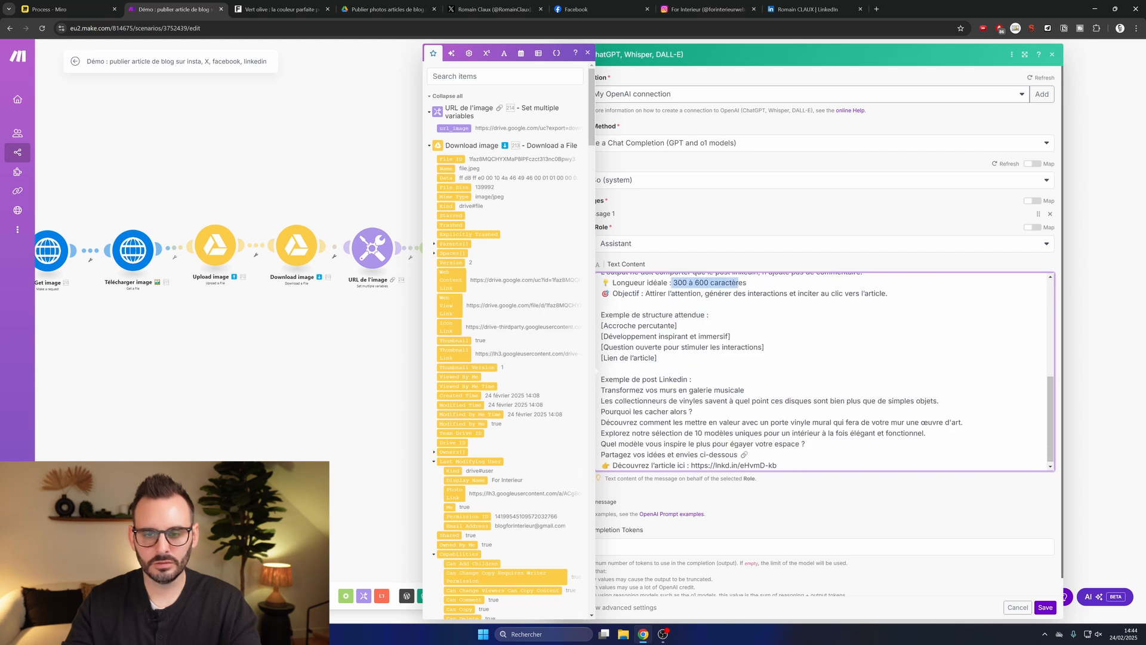
drag(646, 294, 784, 293)
click(640, 315)
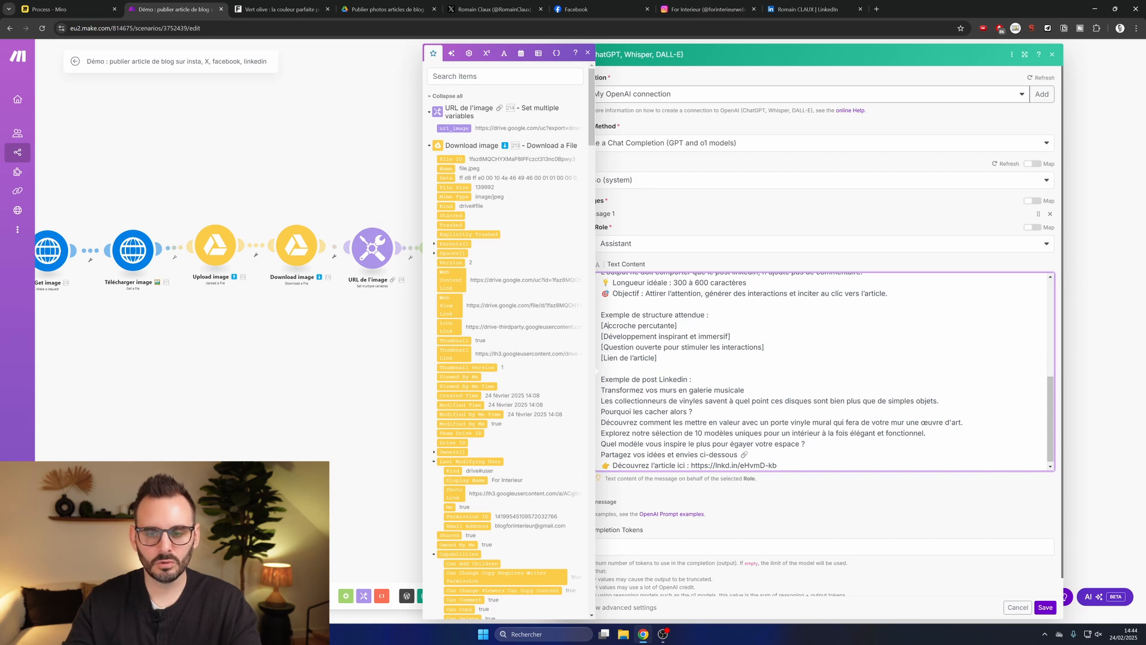
drag(607, 325, 671, 326)
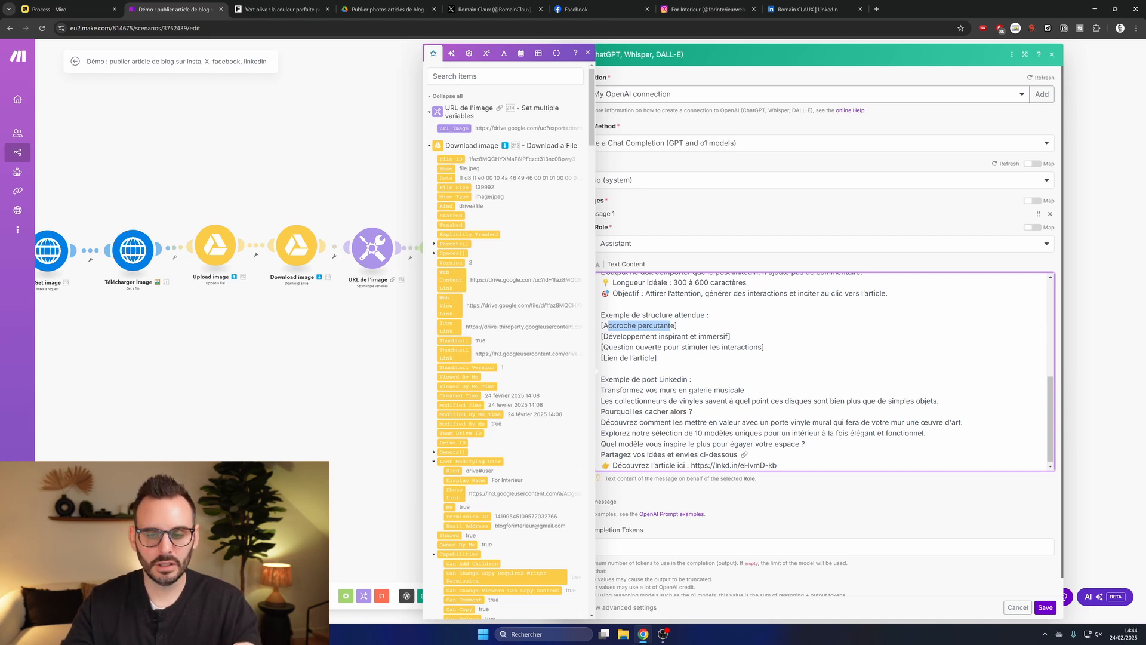
scroll(824, 371, down, 1)
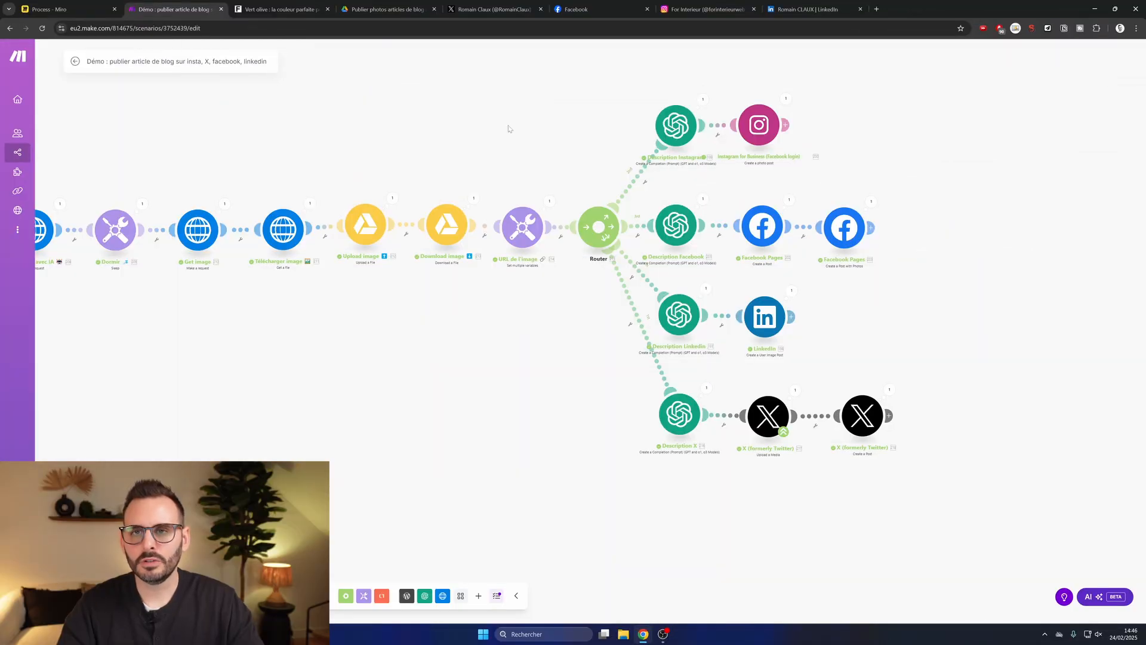
Refresh the Instagram profile and open the newly published olive-green living room post
click(708, 9)
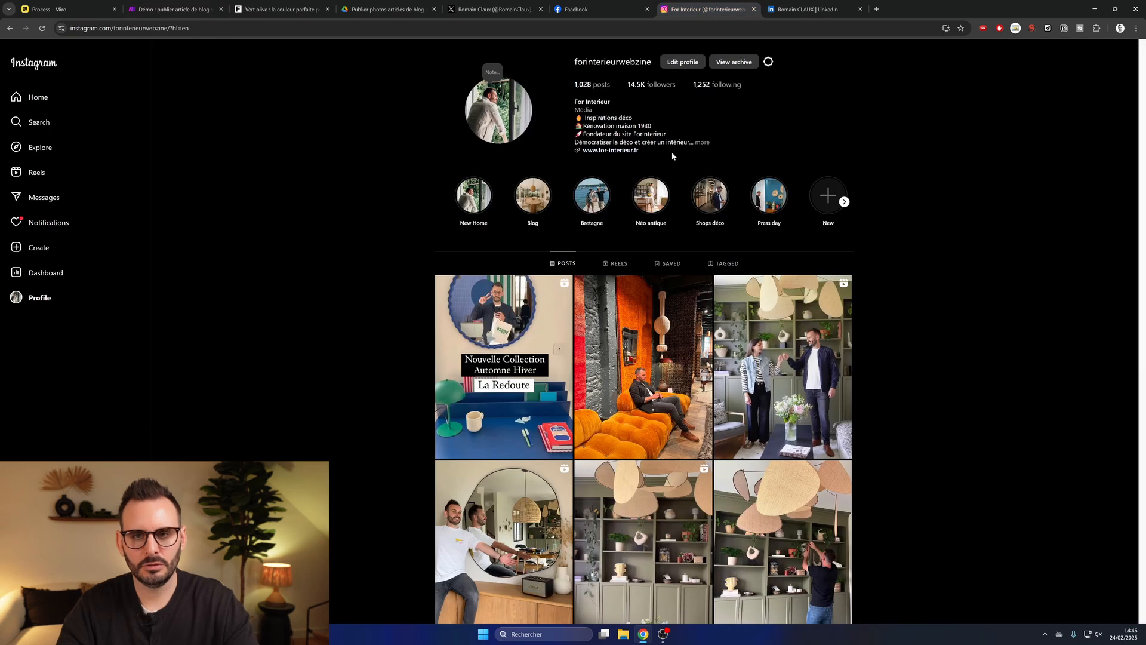
key(F5)
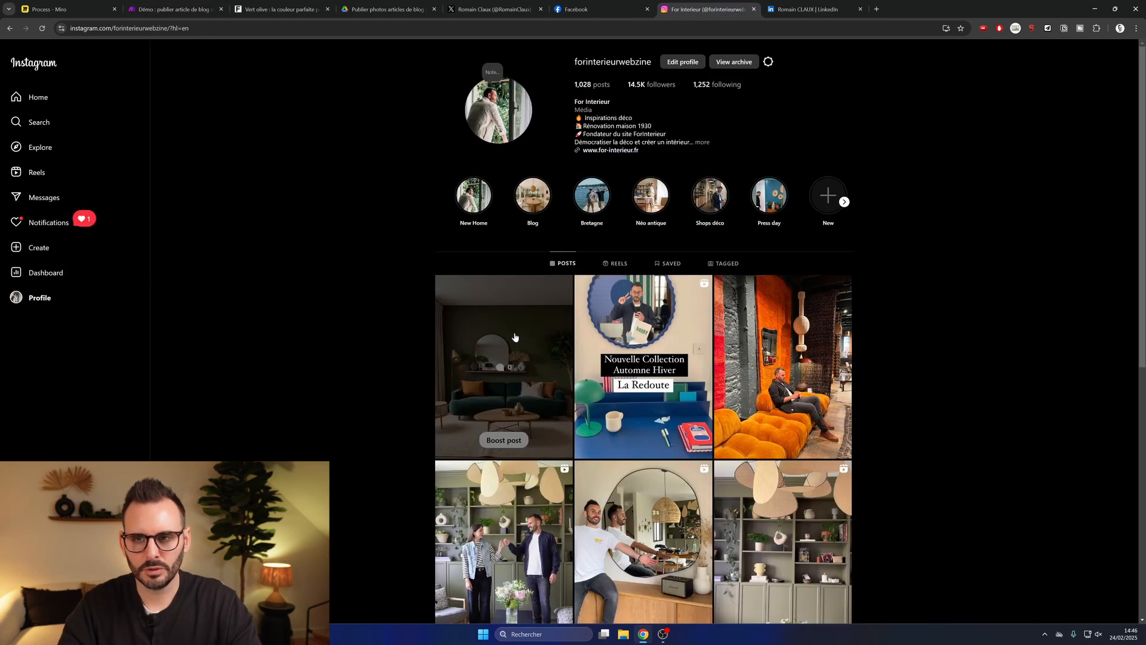
click(515, 338)
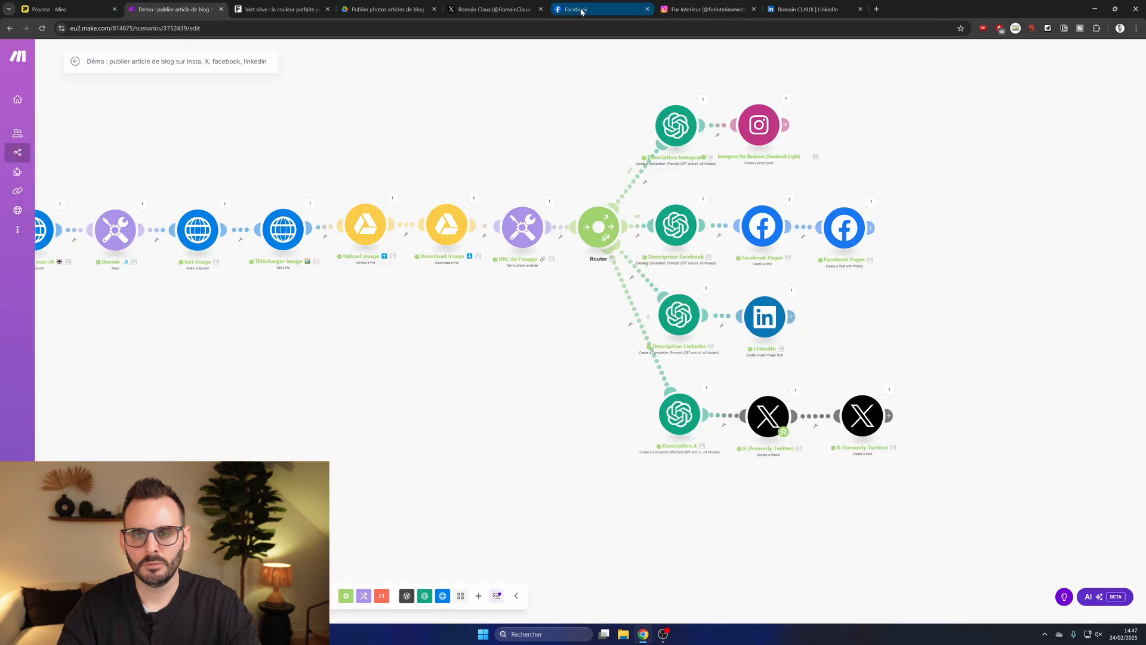
On the For Interieur Facebook page, expand and examine the two new olive-green posts, one with the AI image and one with the article link
click(581, 12)
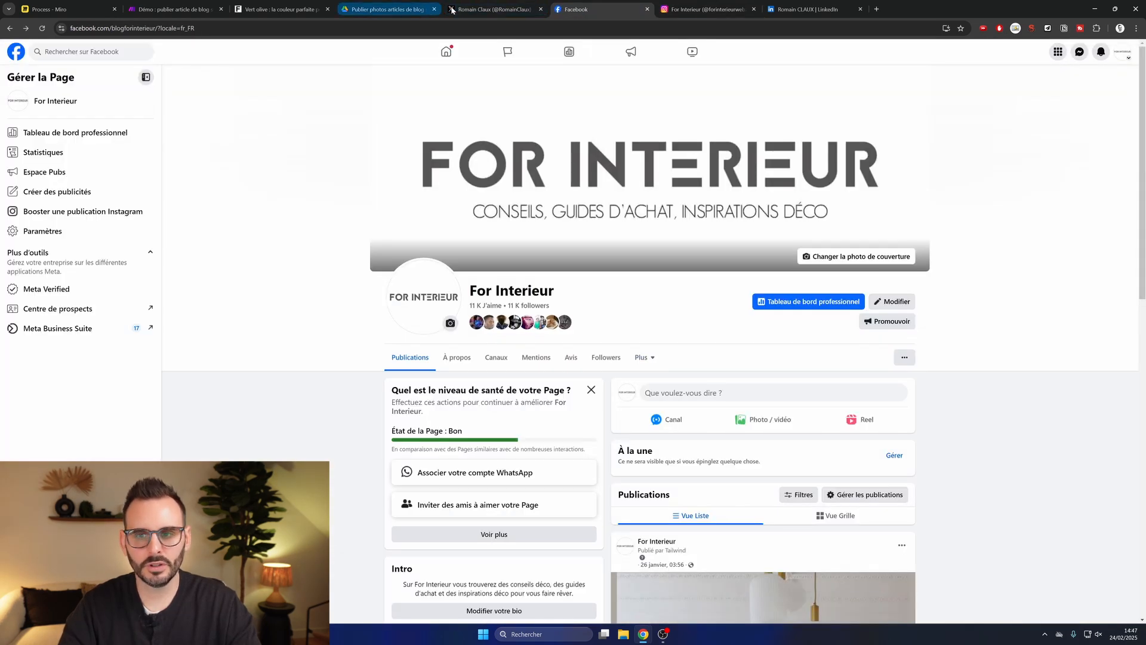
click(170, 9)
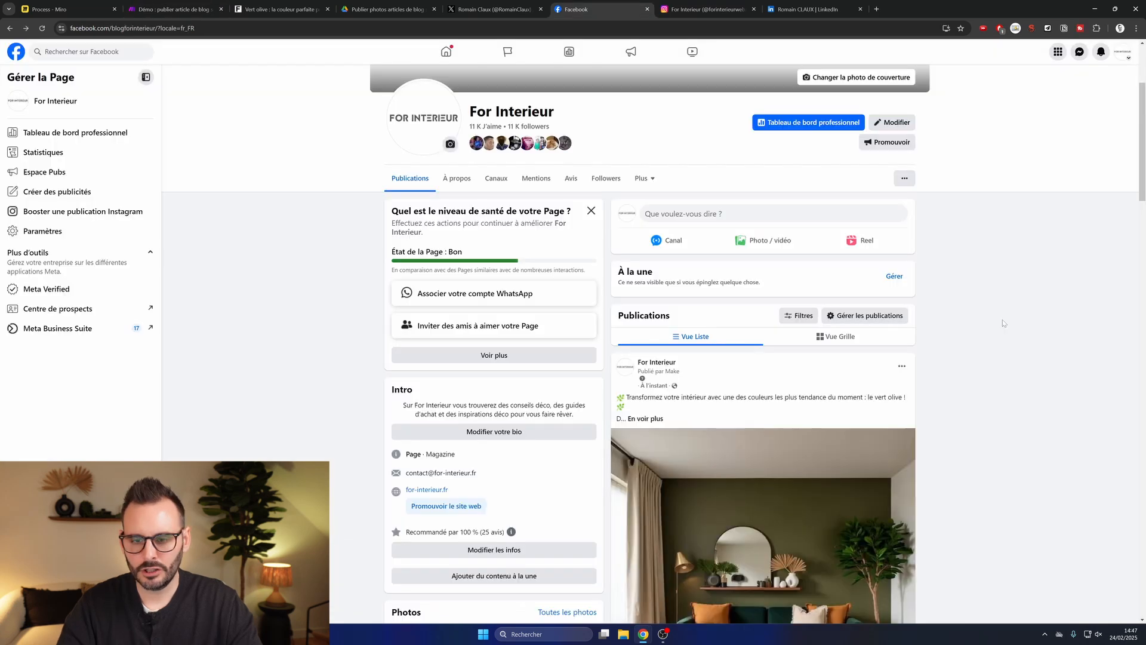
scroll(1001, 320, down, 4)
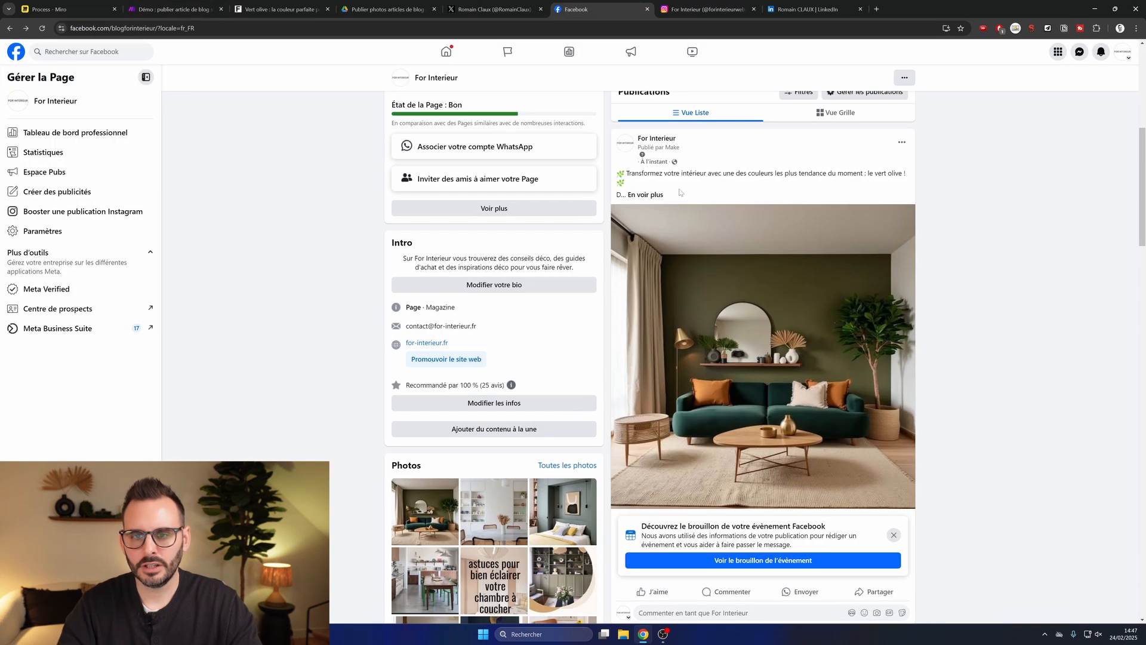
click(651, 195)
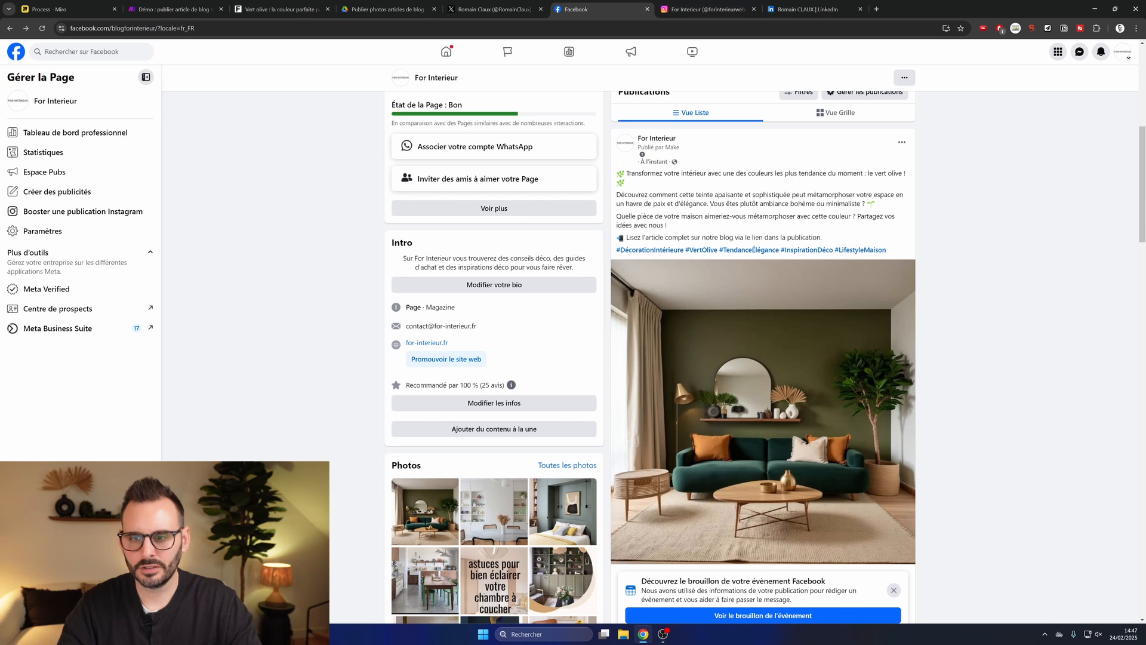
scroll(924, 335, down, 2)
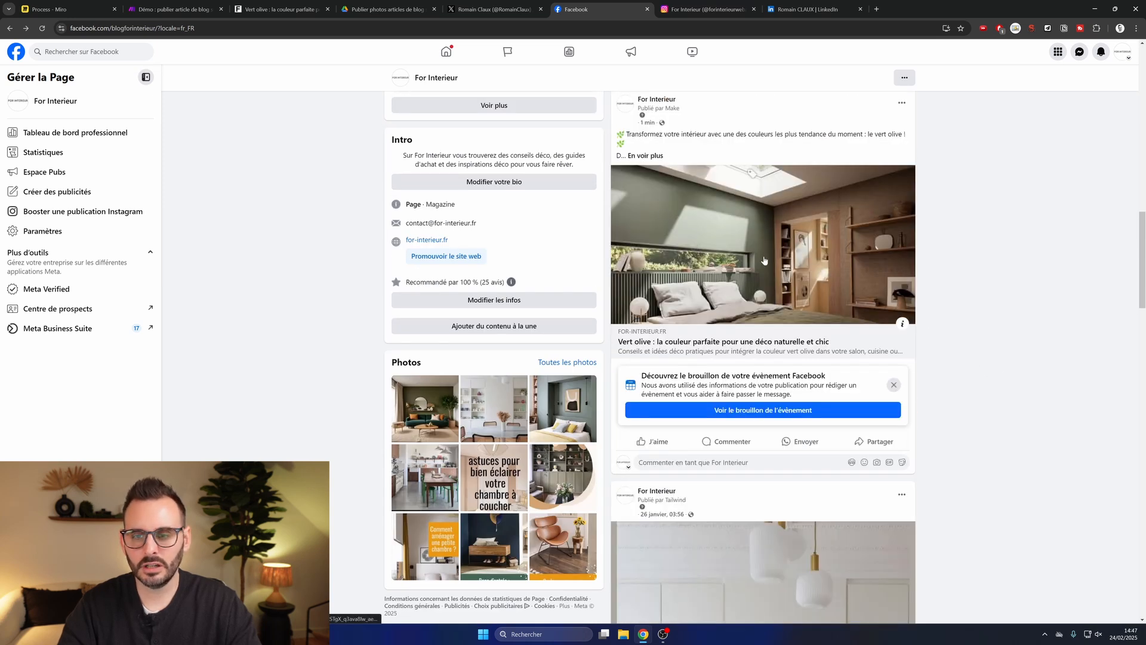
scroll(764, 260, up, 1)
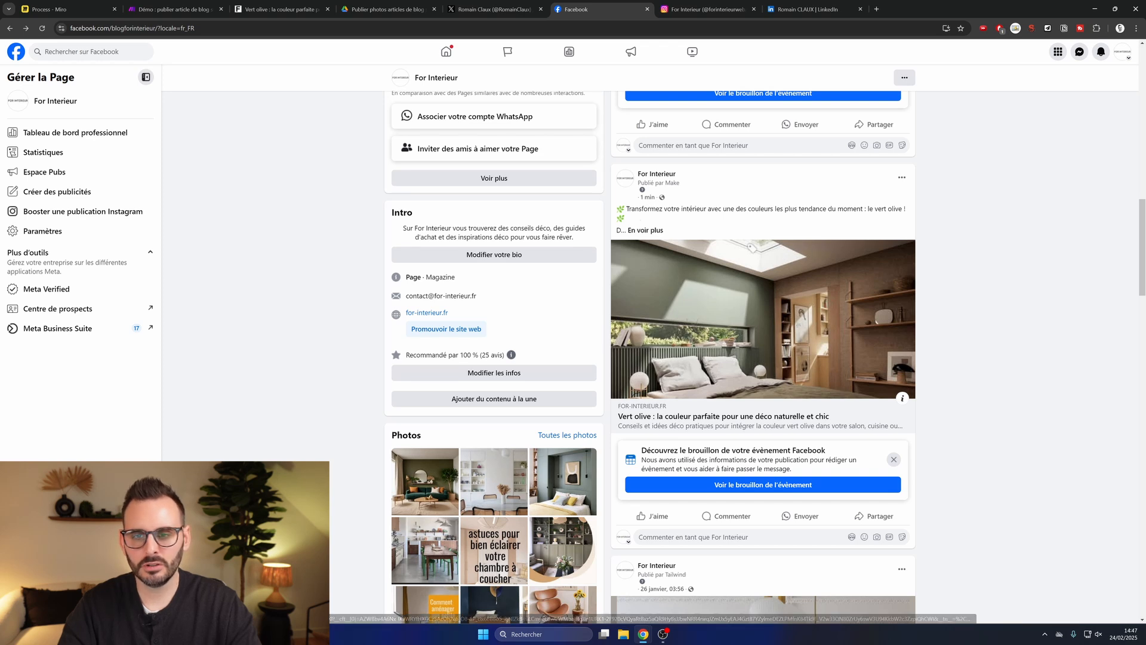
click(645, 231)
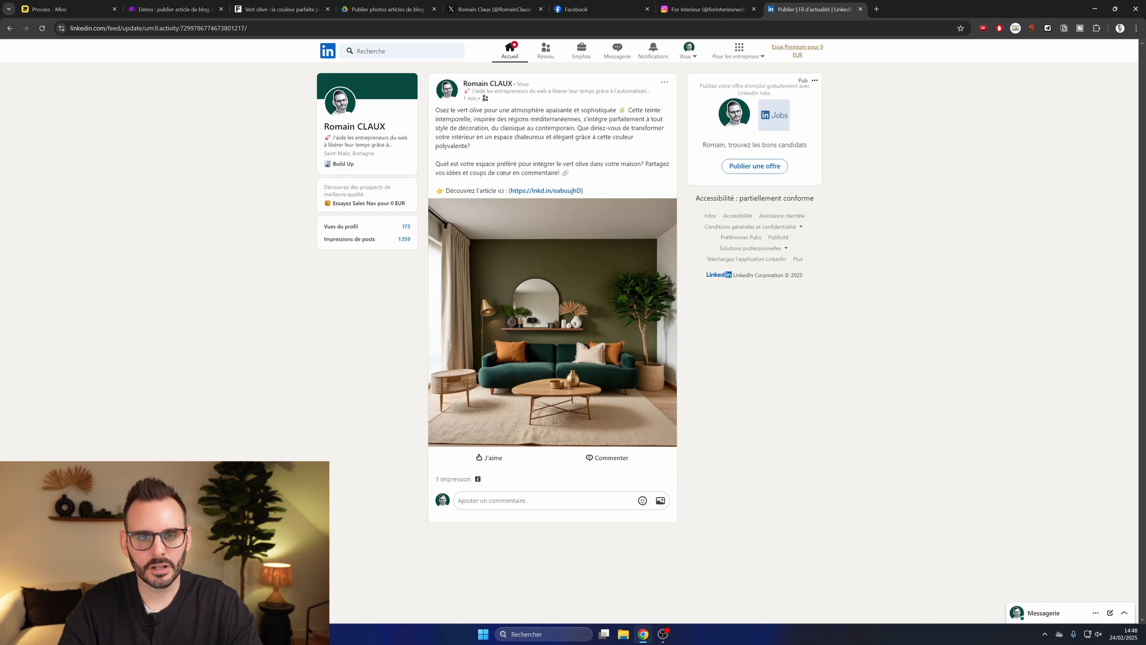
Read the new LinkedIn post's text, and examine the new X post and open its article link
drag(435, 110, 607, 186)
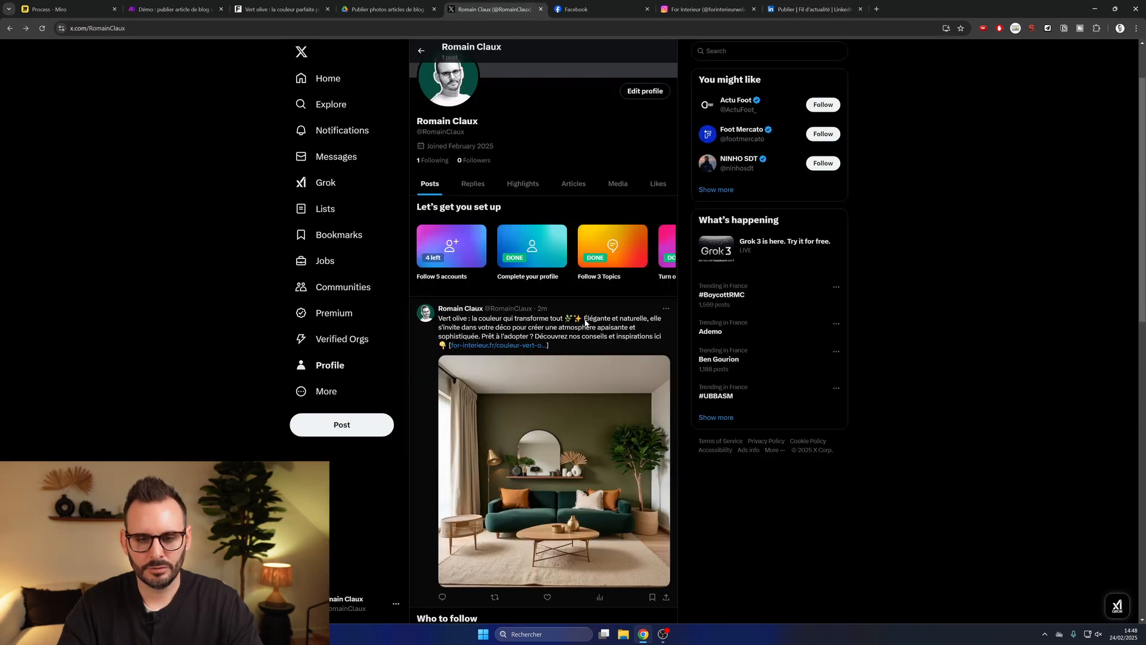
scroll(585, 321, up, 2)
scroll(584, 321, down, 3)
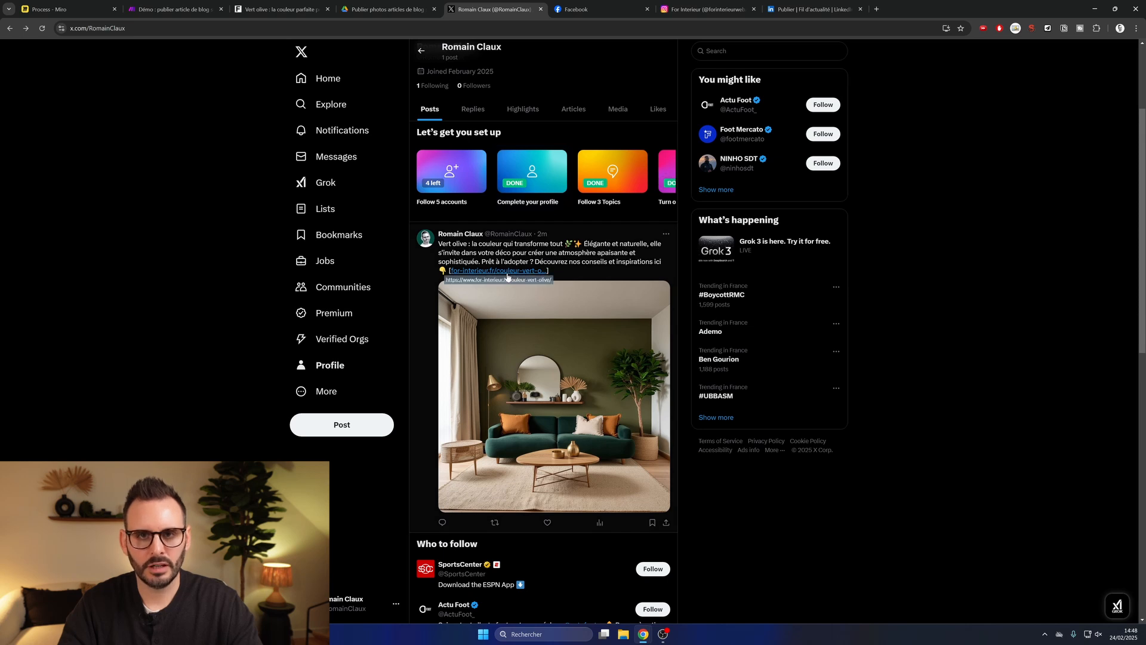
click(507, 272)
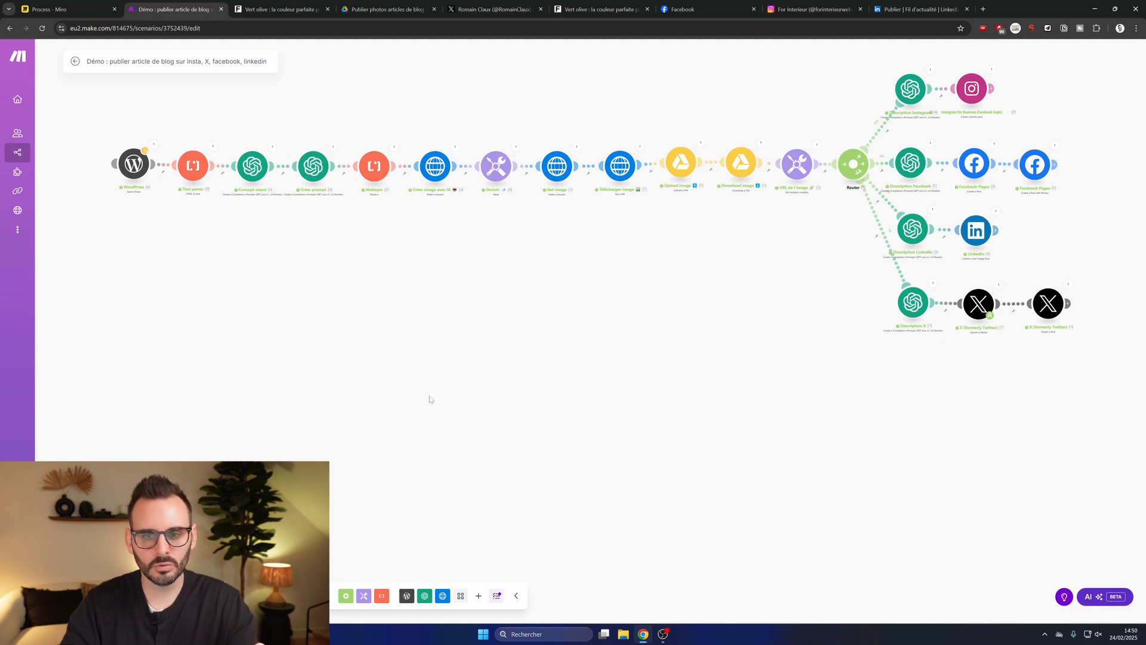
drag(636, 368, 621, 92)
drag(586, 315, 535, 177)
drag(572, 370, 610, 338)
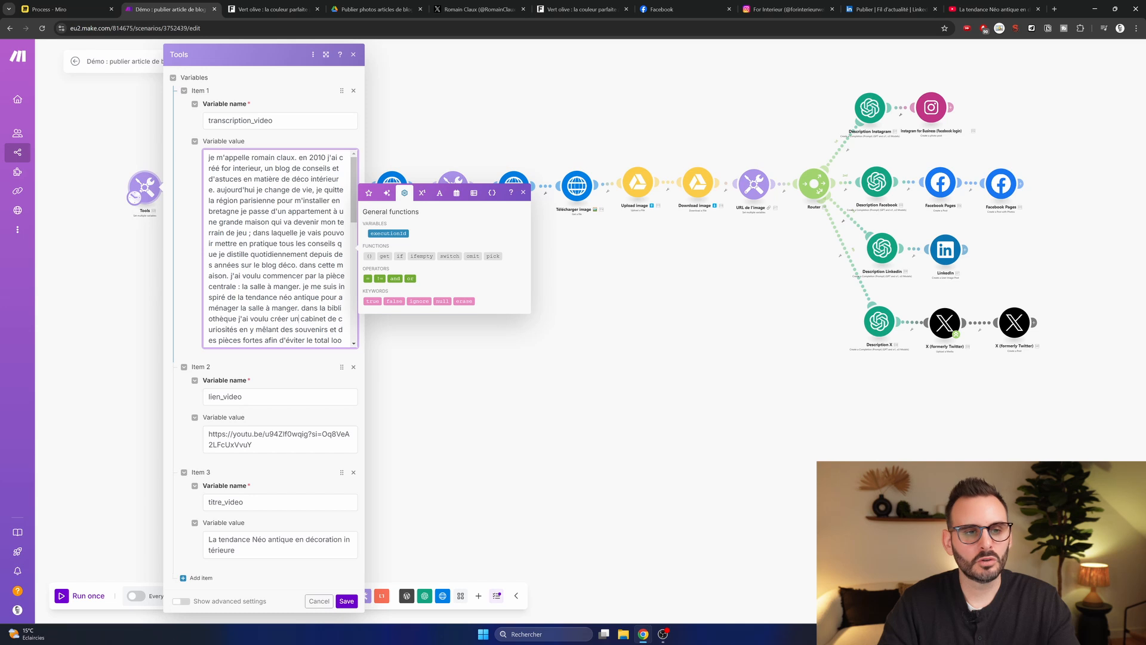
Review the Tools module's transcription_video, lien_video and titre_video values alongside the source YouTube video
drag(209, 158, 296, 276)
click(986, 9)
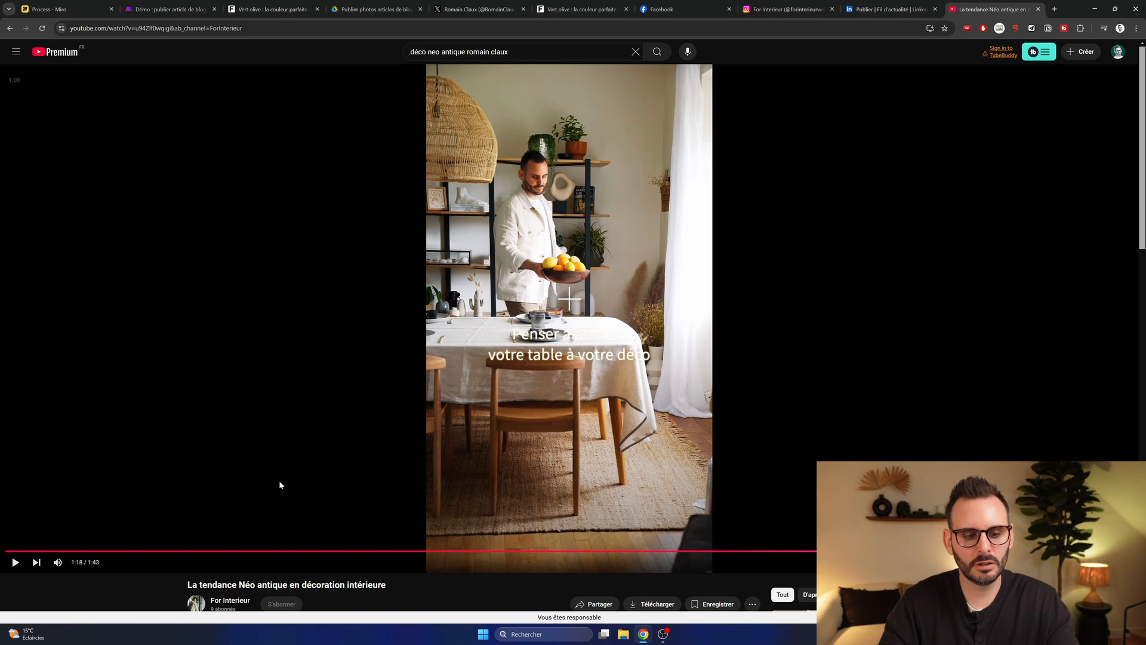
click(169, 9)
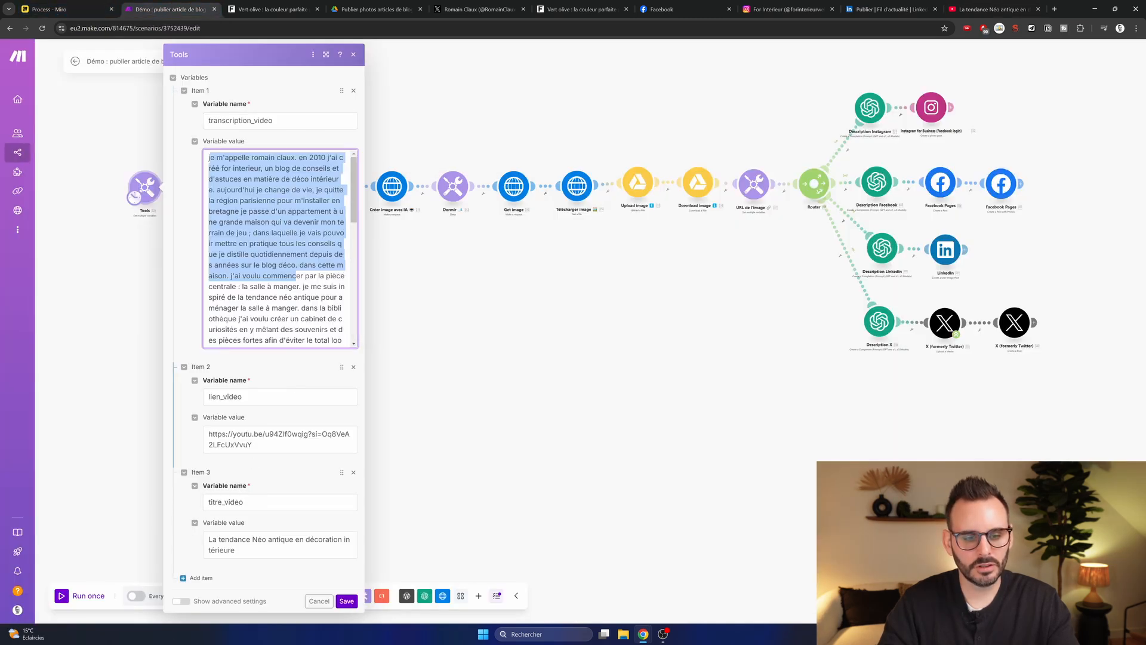
drag(261, 445, 195, 435)
drag(253, 550, 189, 536)
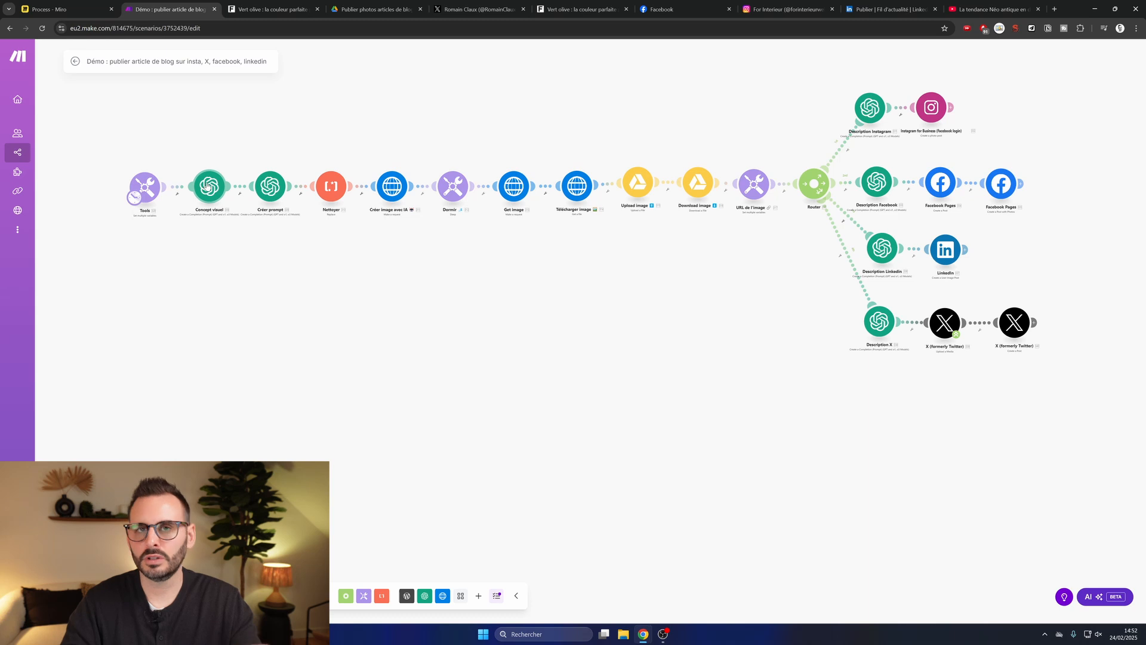
drag(776, 266, 420, 332)
drag(182, 452, 542, 382)
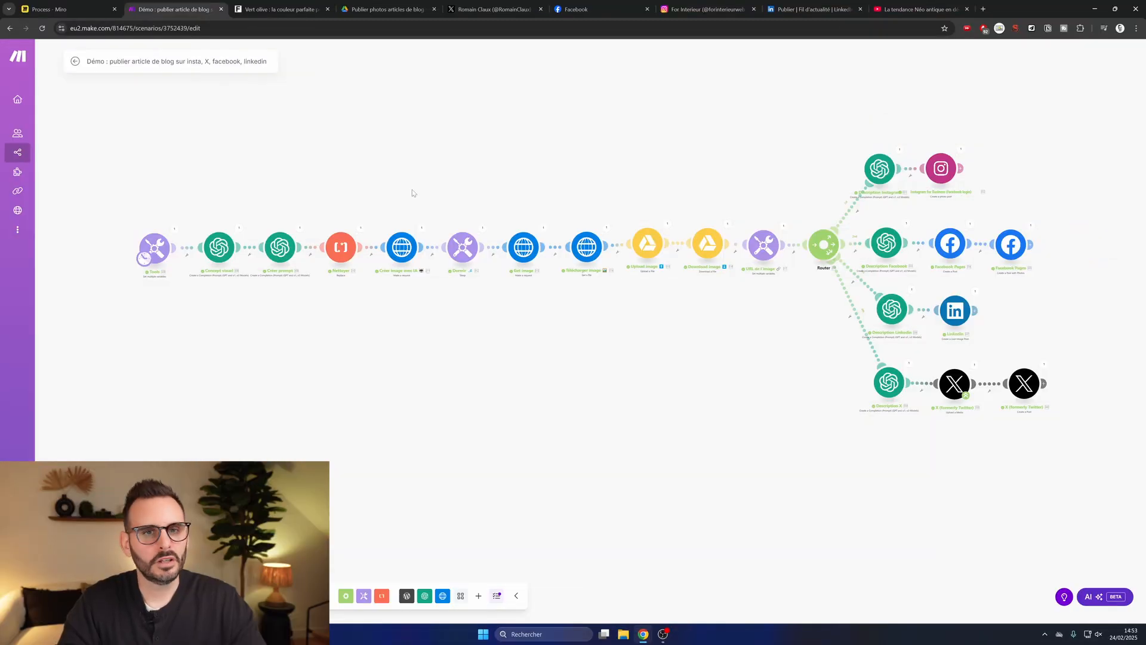
Examine the new néo-antique dining room post on the X profile, and expand its counterpart's full text on the Facebook page
click(481, 9)
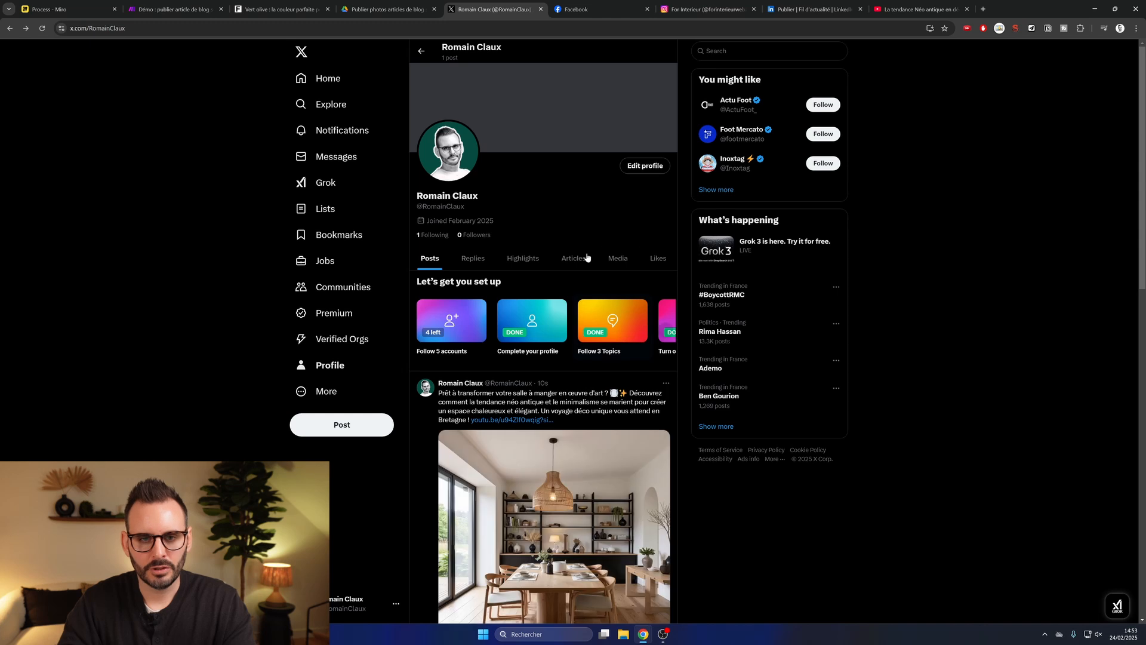
scroll(575, 235, down, 3)
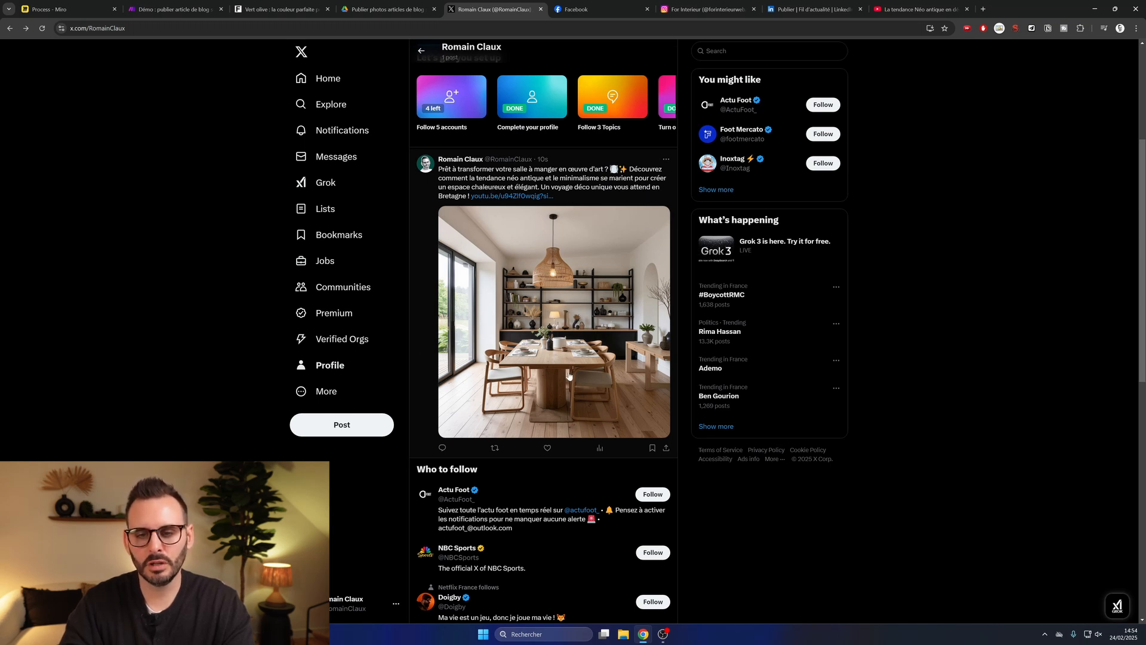
click(586, 10)
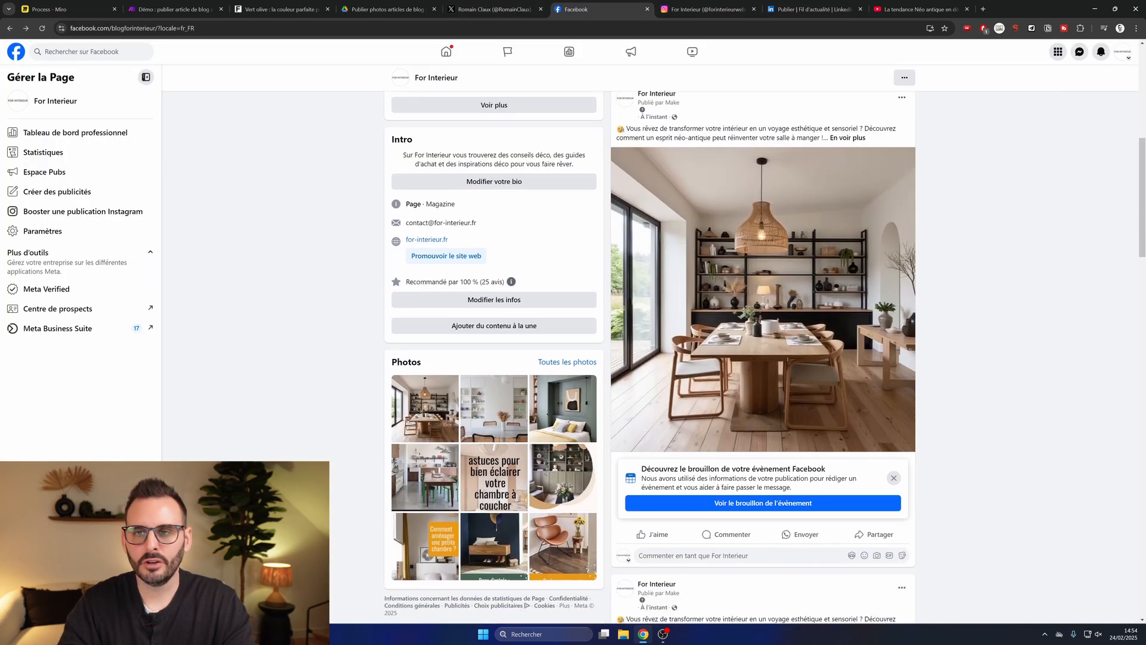
click(846, 139)
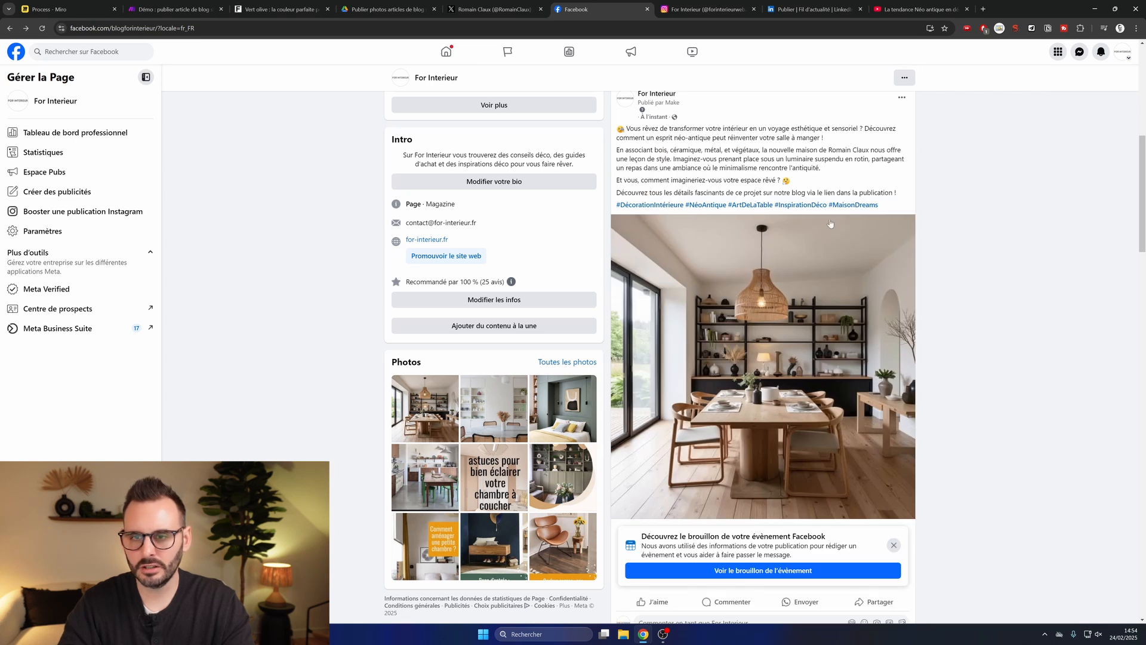
Open the new dining room post on the Instagram profile and examine the matching LinkedIn post's text, video link and image
click(695, 11)
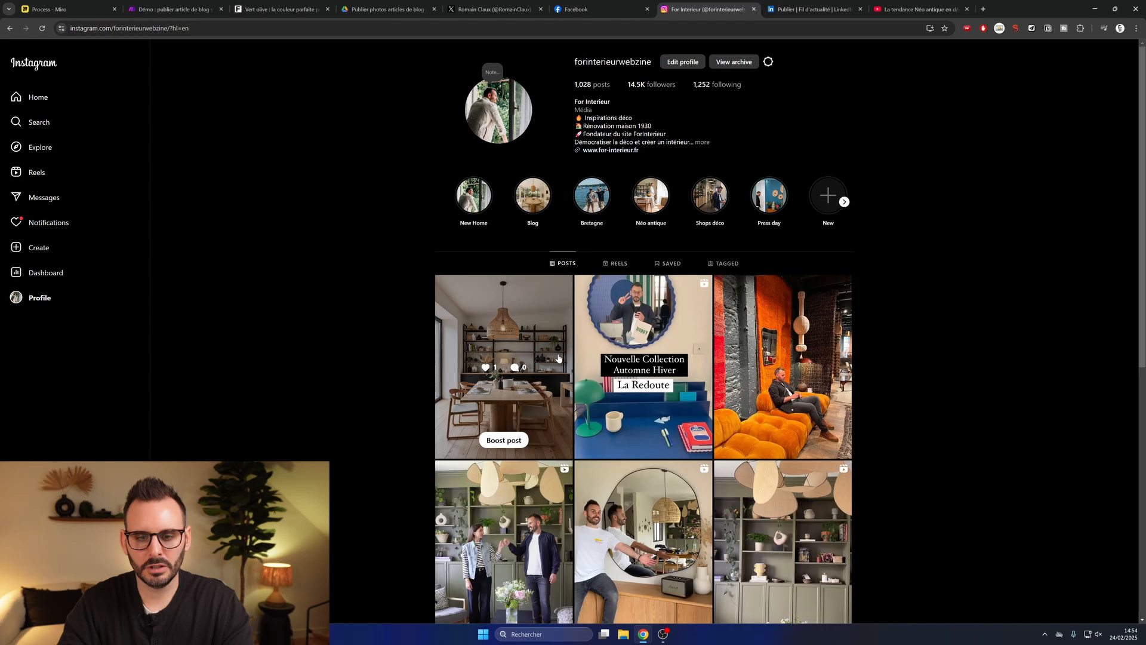
click(512, 337)
key(ctrl+Tab)
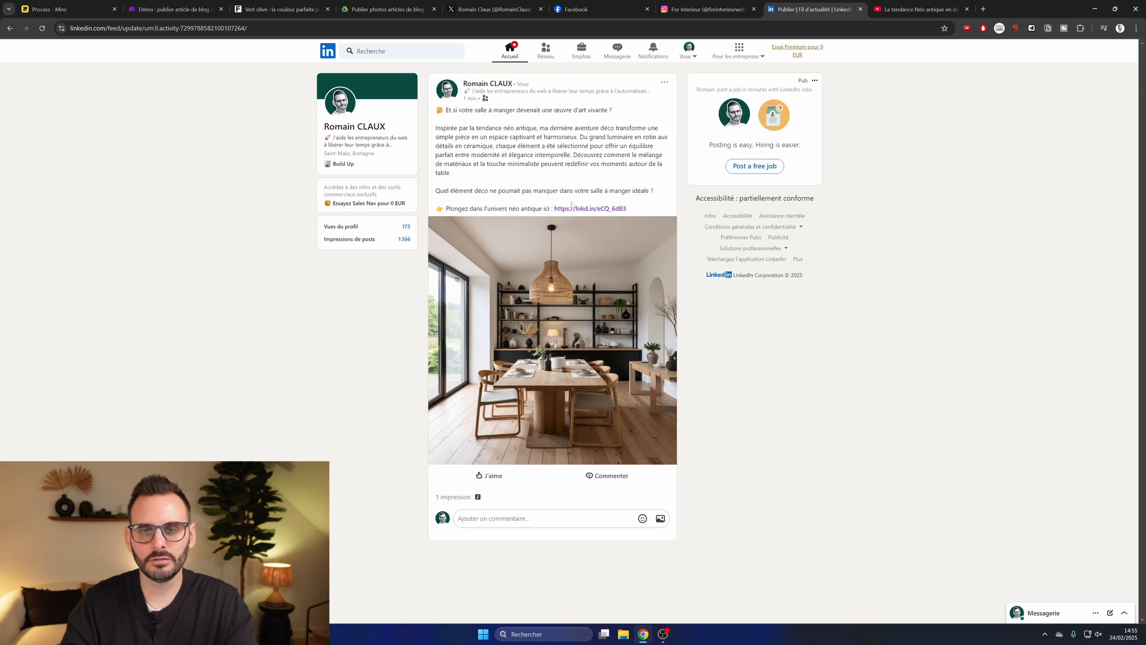
click(555, 289)
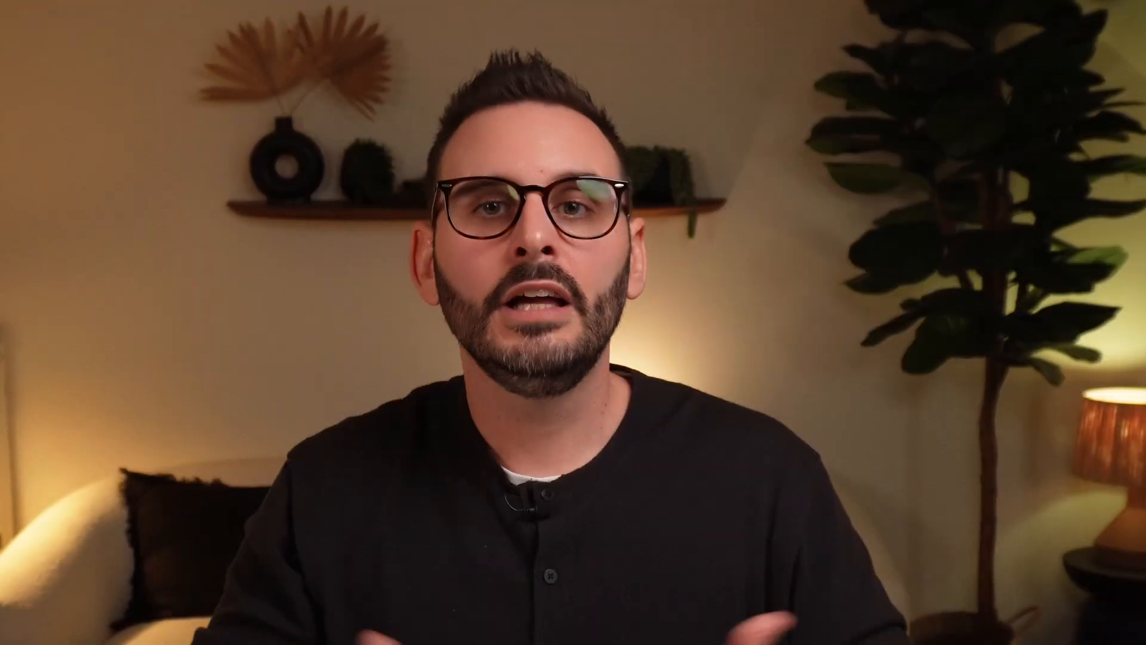